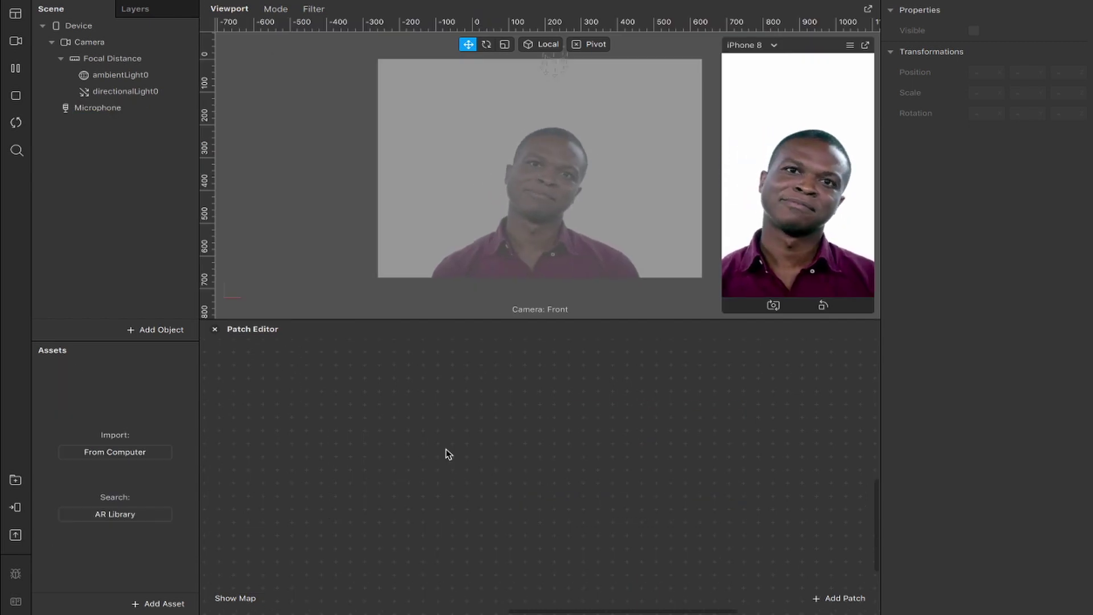
Step: Import the free Heart Primitive from the 3D Shapes collection of the AR Library's 3D objects and close the library
left_click(15, 480)
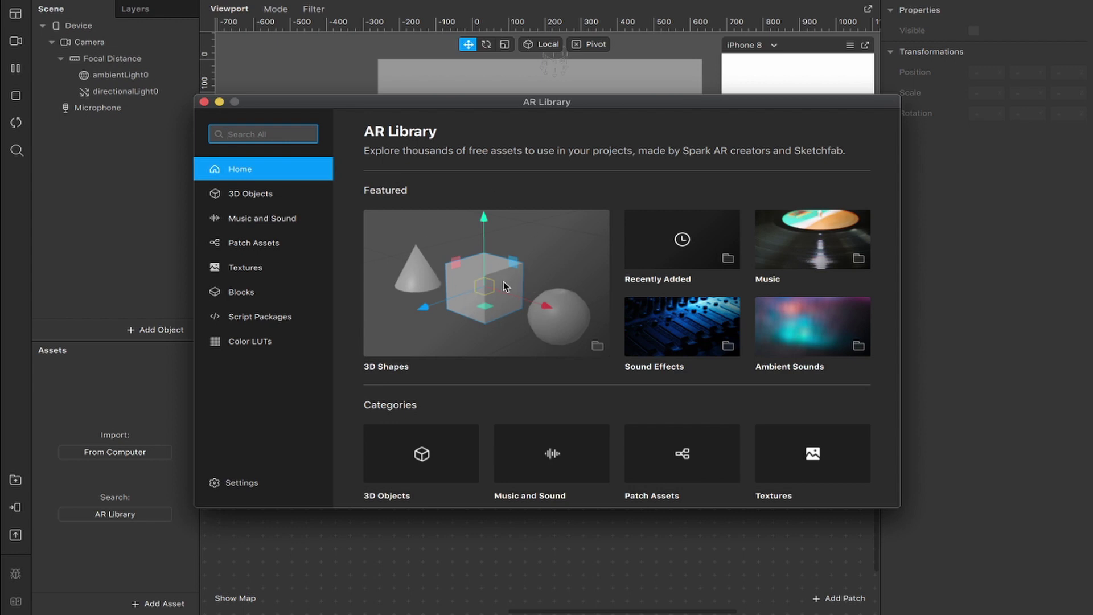
left_click(248, 192)
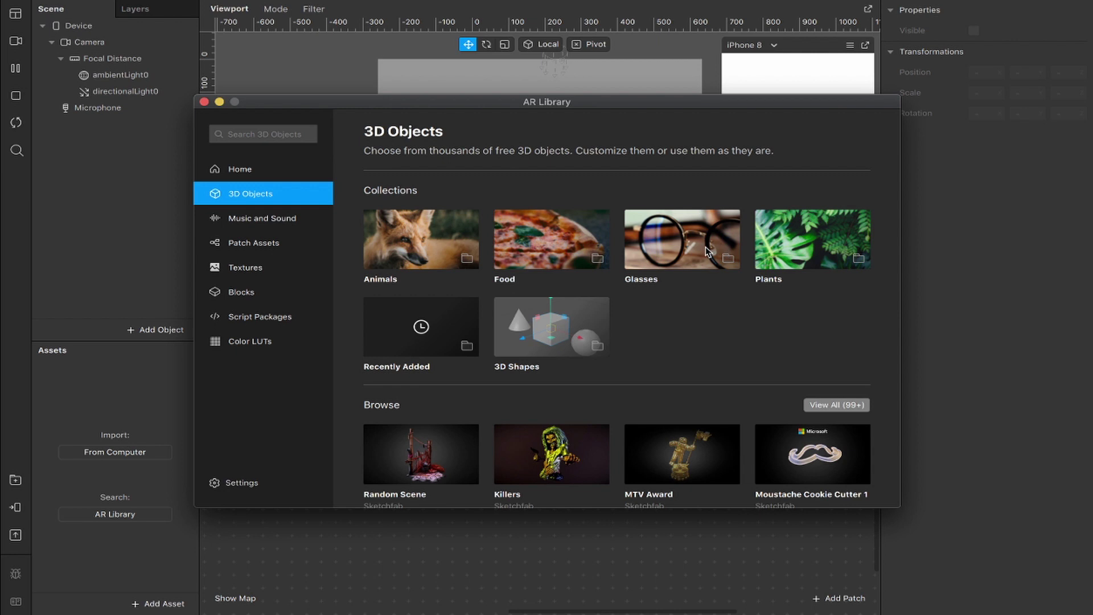
scroll(495, 250, "down", 5)
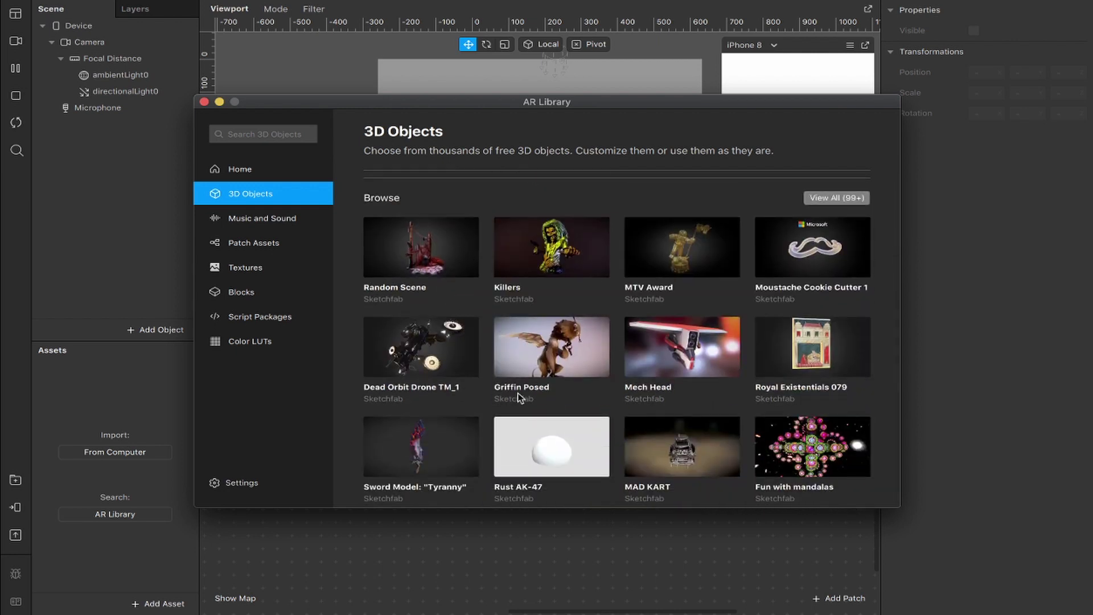
scroll(615, 342, "up", 4)
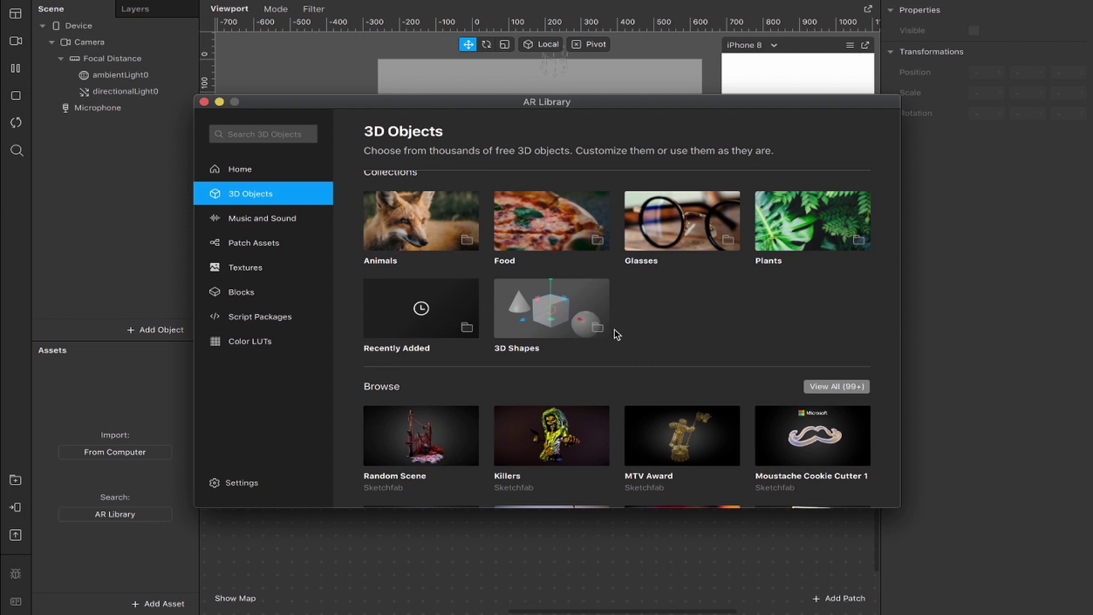
scroll(616, 334, "up", 1)
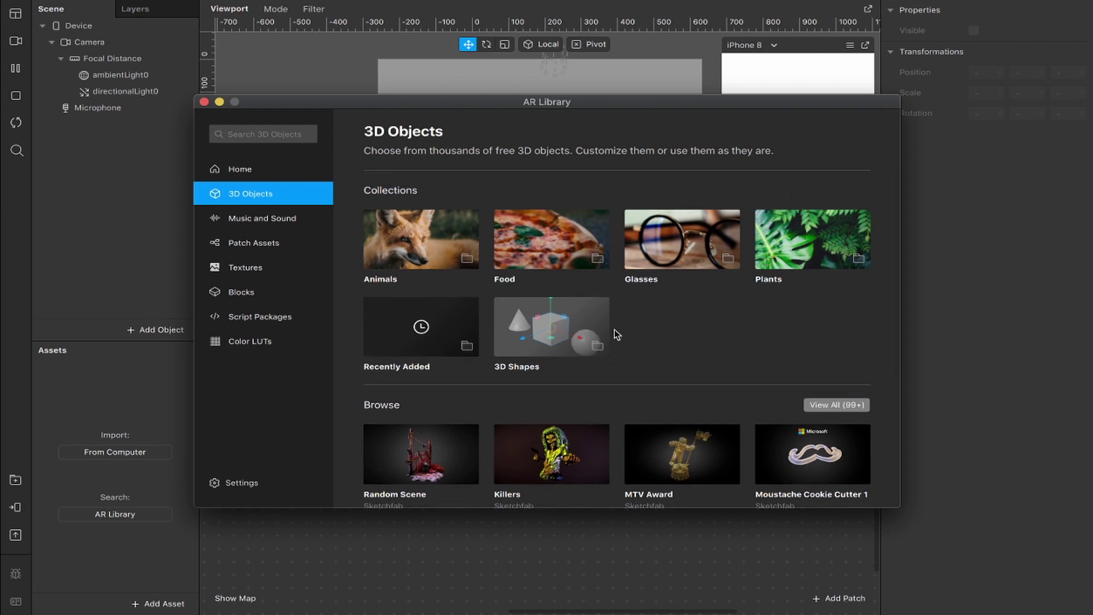
left_click(546, 325)
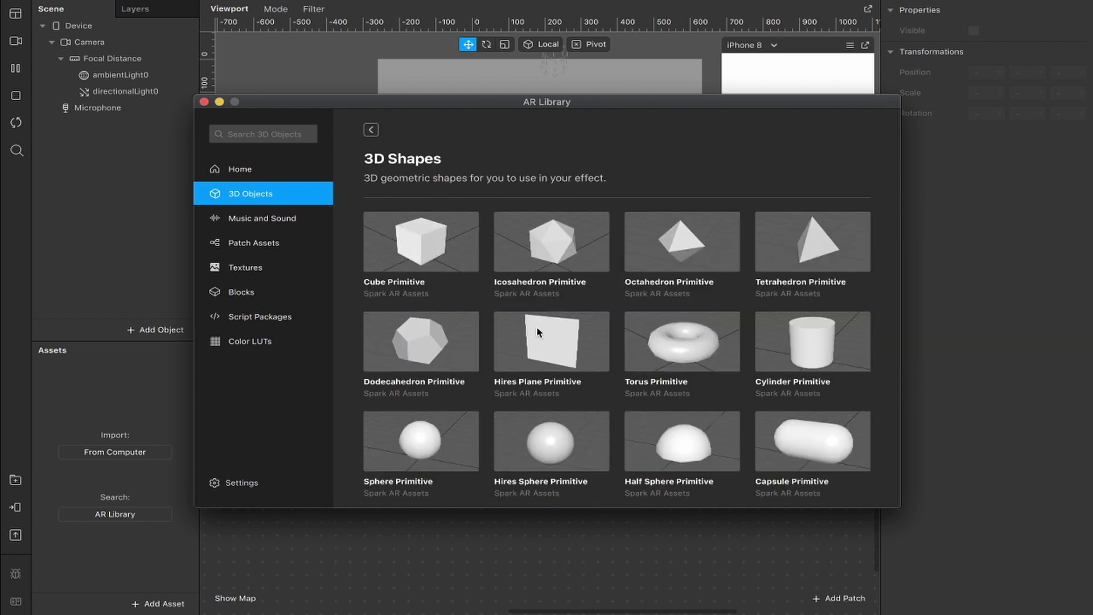
scroll(646, 348, "down", 5)
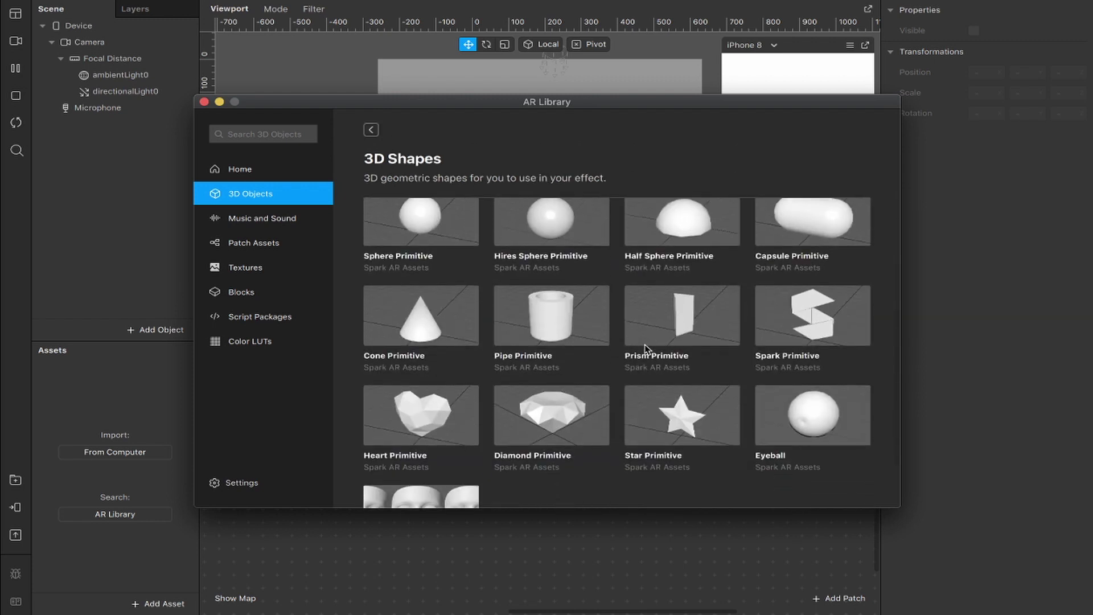
left_click(424, 415)
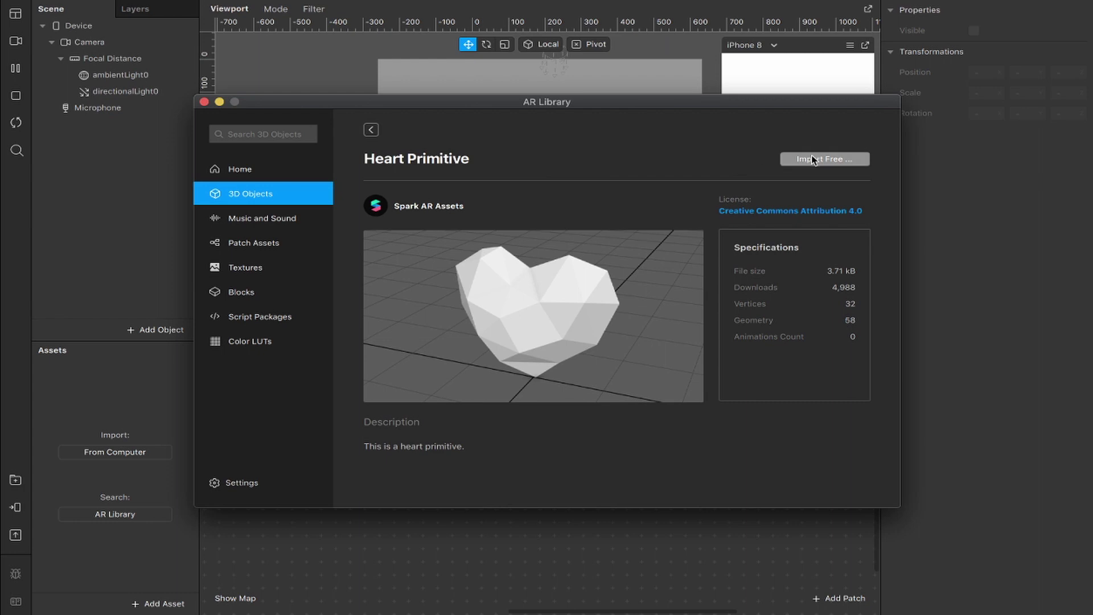
left_click(810, 158)
left_click(801, 165)
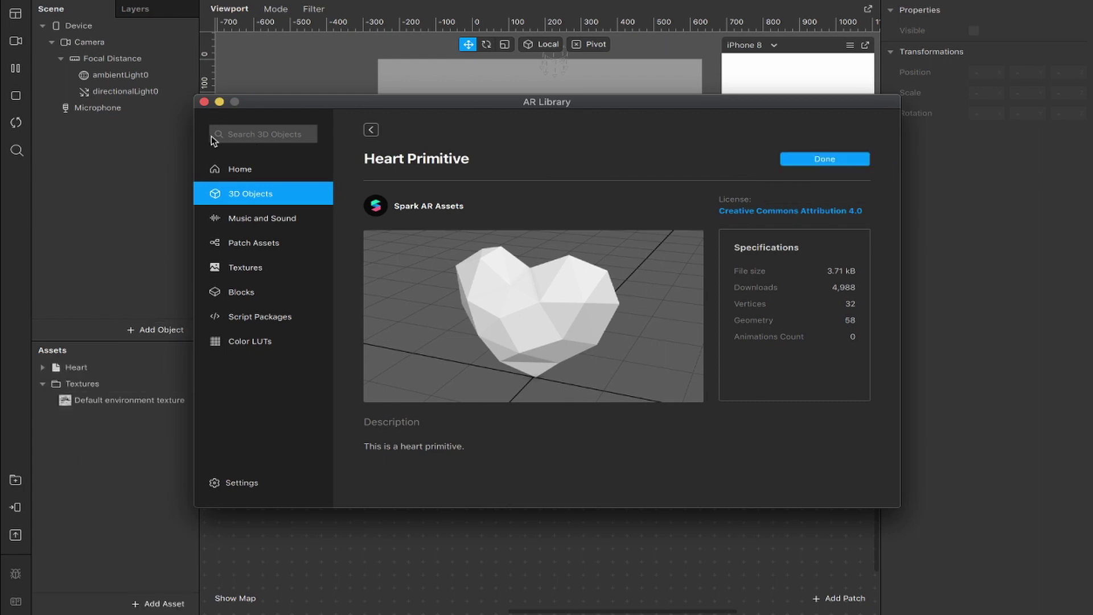
left_click(204, 102)
Step: Add a face tracker to the scene and place the imported Heart asset under it as a child
right_click(107, 210)
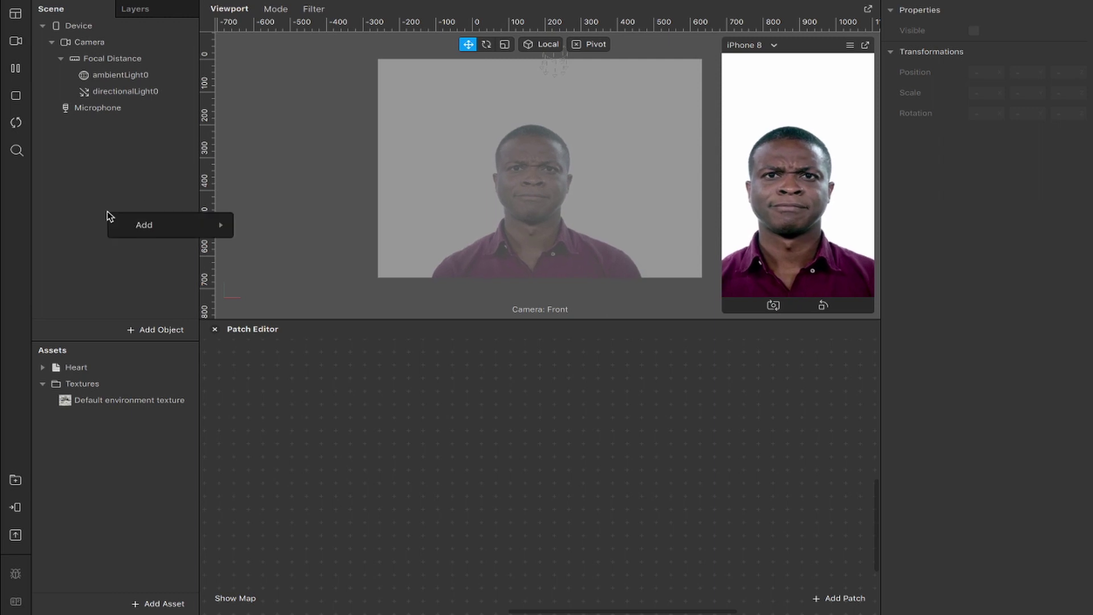
mouse_move(141, 225)
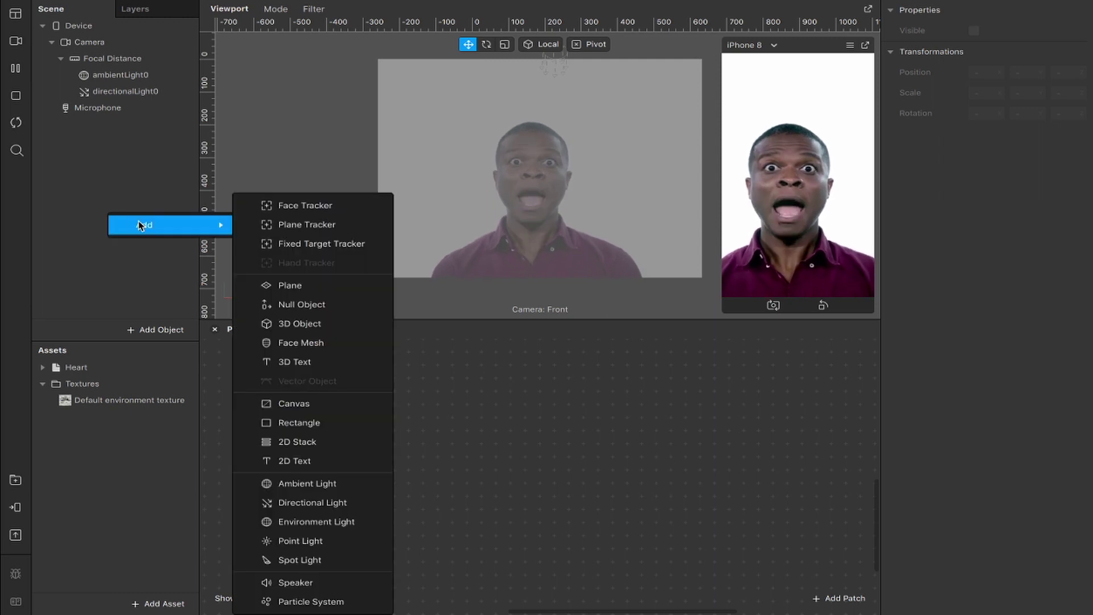
left_click(316, 206)
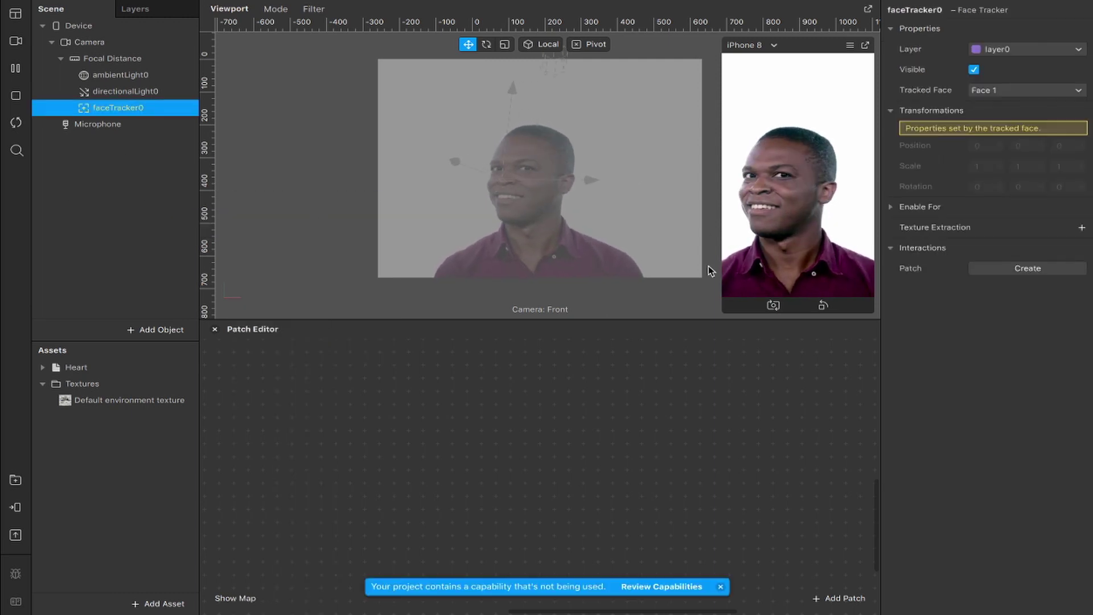
left_click_drag(77, 367, 108, 107)
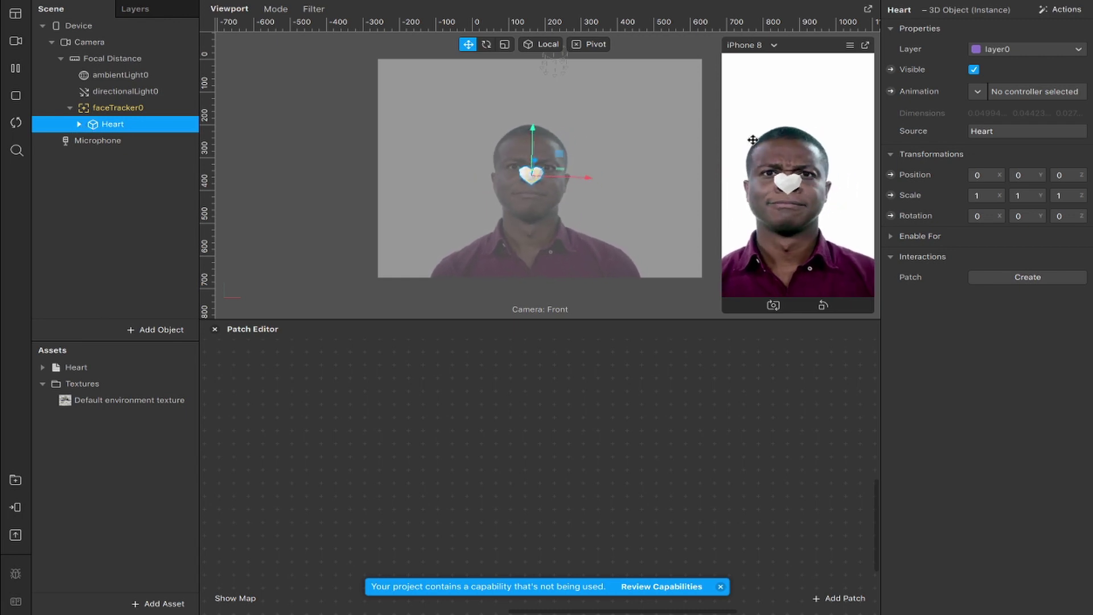
Step: Scale the Heart object to 2 on the X, Y and Z axes
left_click(984, 196)
type("2")
left_click(1025, 196)
type("2")
left_click(1058, 196)
type("2")
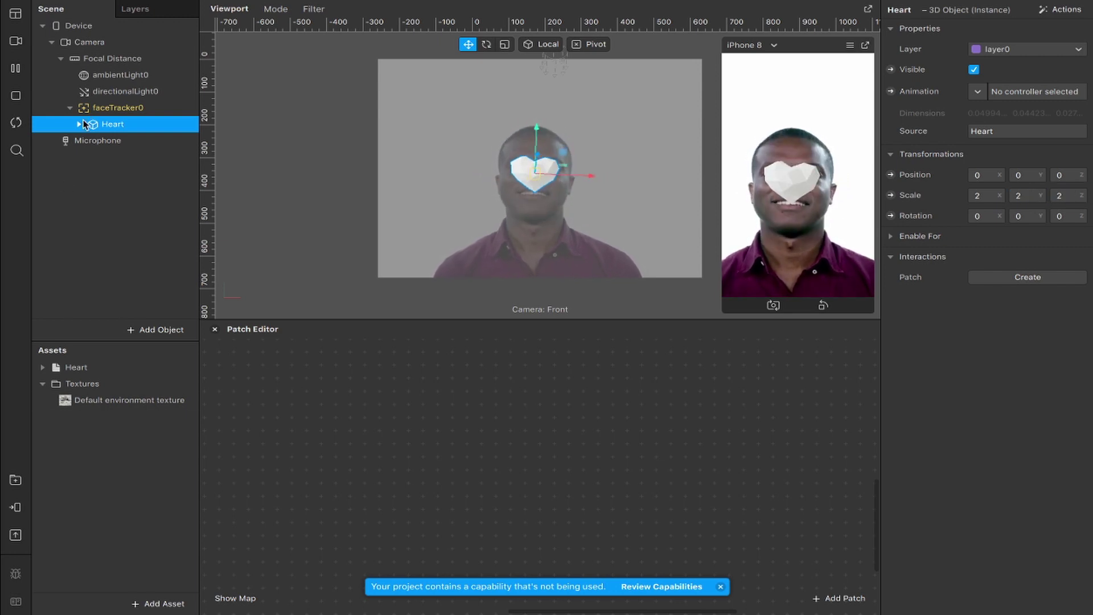
Step: Give the Heart_mat material the Bubblegum colour, with Metallic at 100% and Roughness at 37%
double_click(81, 370)
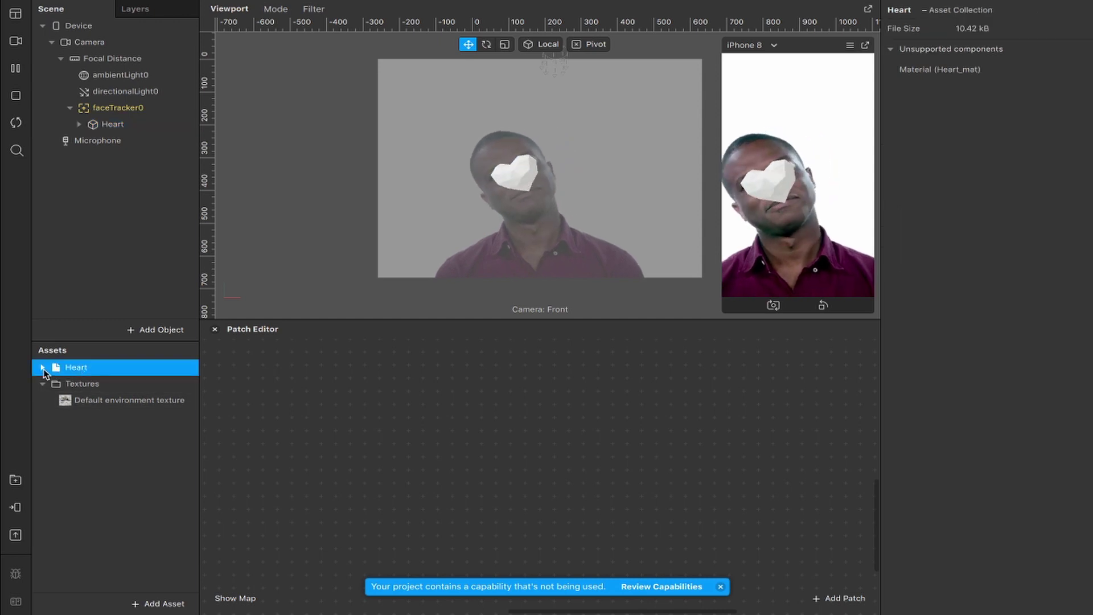
left_click(97, 400)
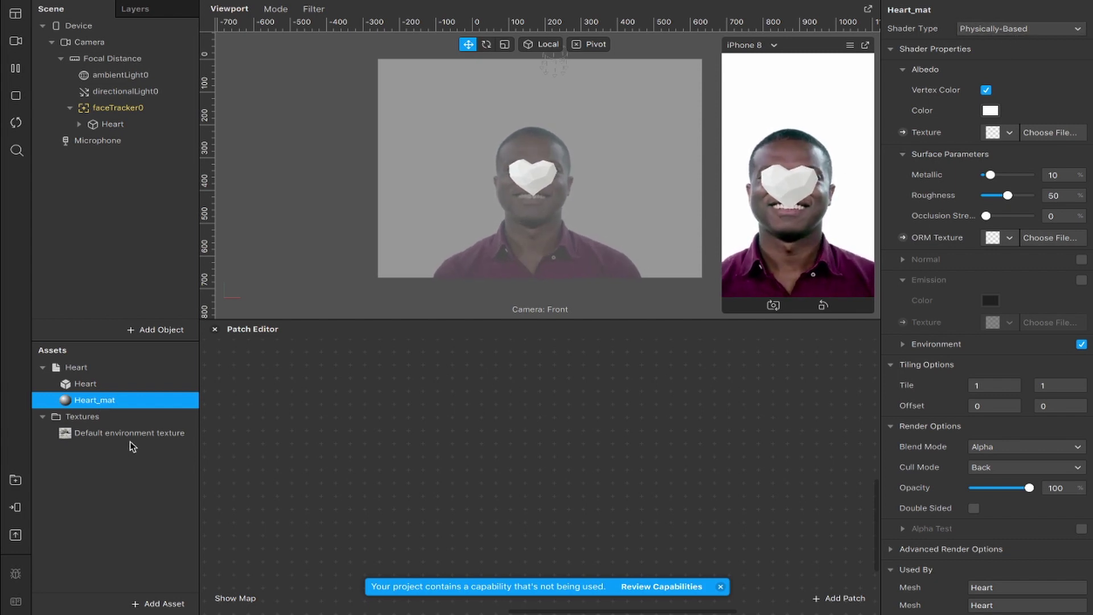
left_click(990, 110)
left_click(218, 341)
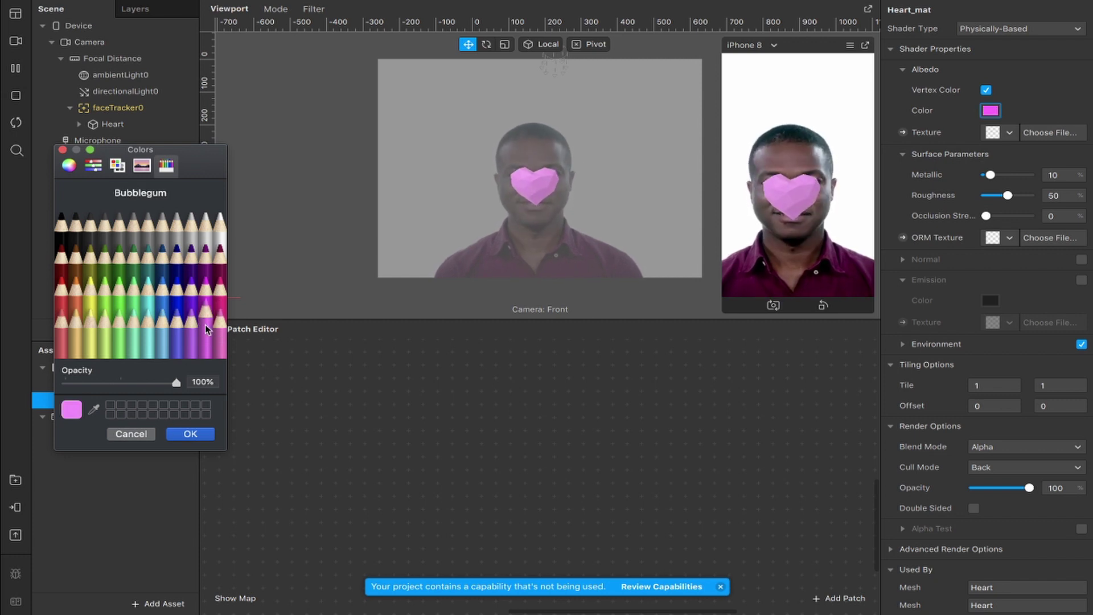
left_click(200, 435)
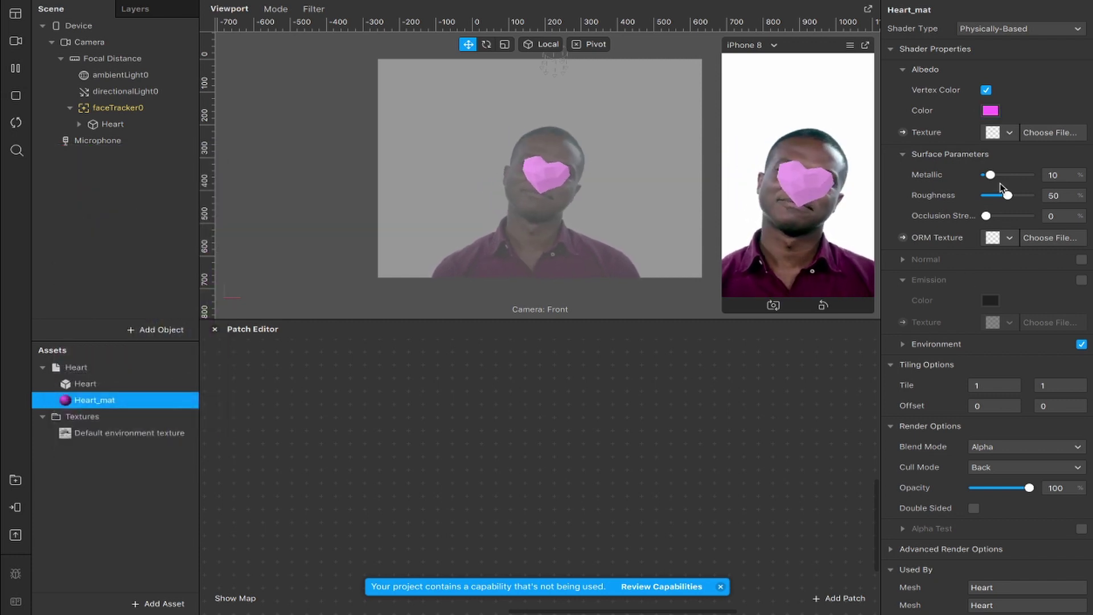
mouse_move(992, 176)
left_mouse_down()
mouse_move(1029, 177)
mouse_move(994, 196)
left_mouse_up()
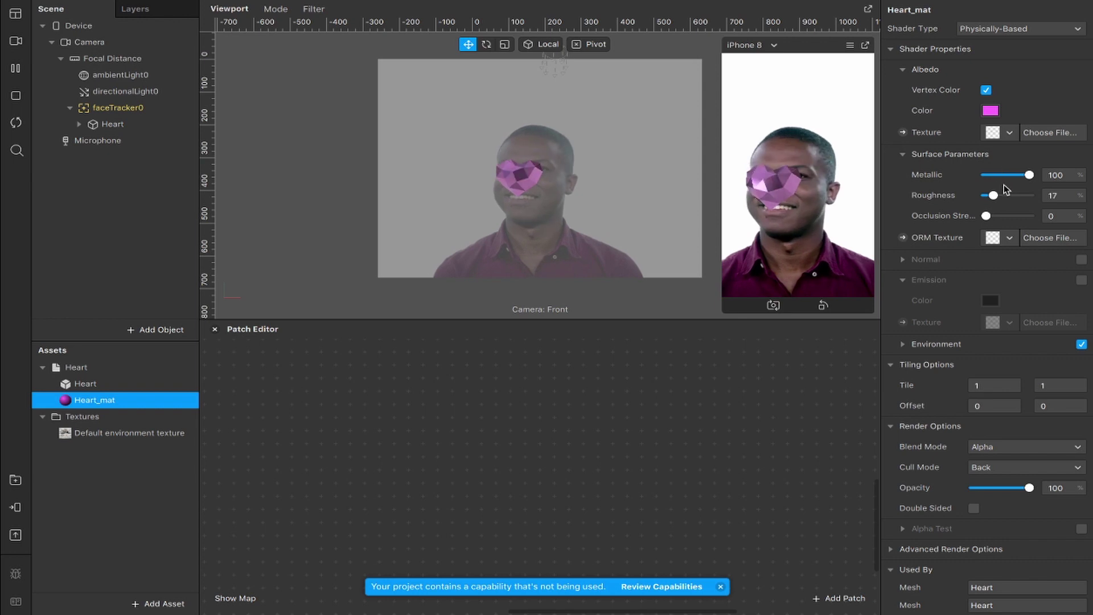
left_click_drag(993, 196, 1002, 195)
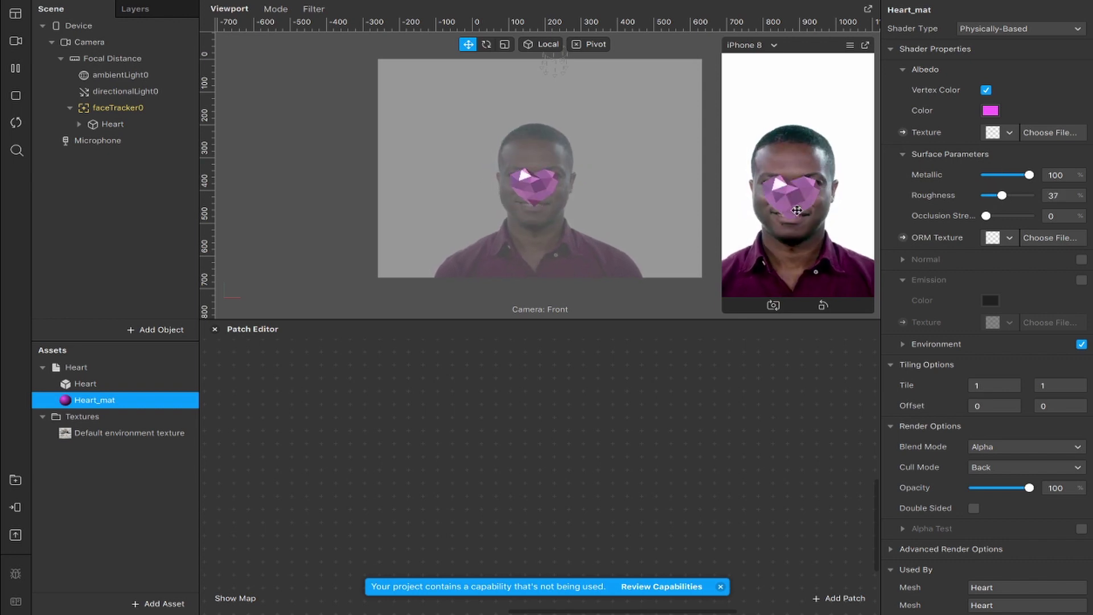
Step: Add a Keyframe patch to the patch graph
double_click(377, 427)
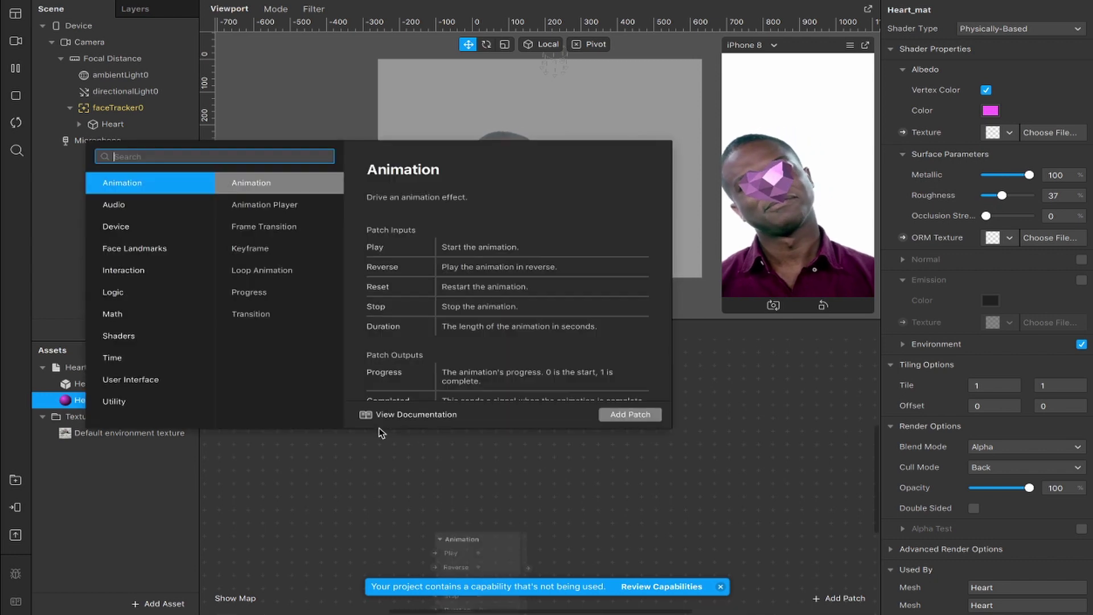
type("keyframe")
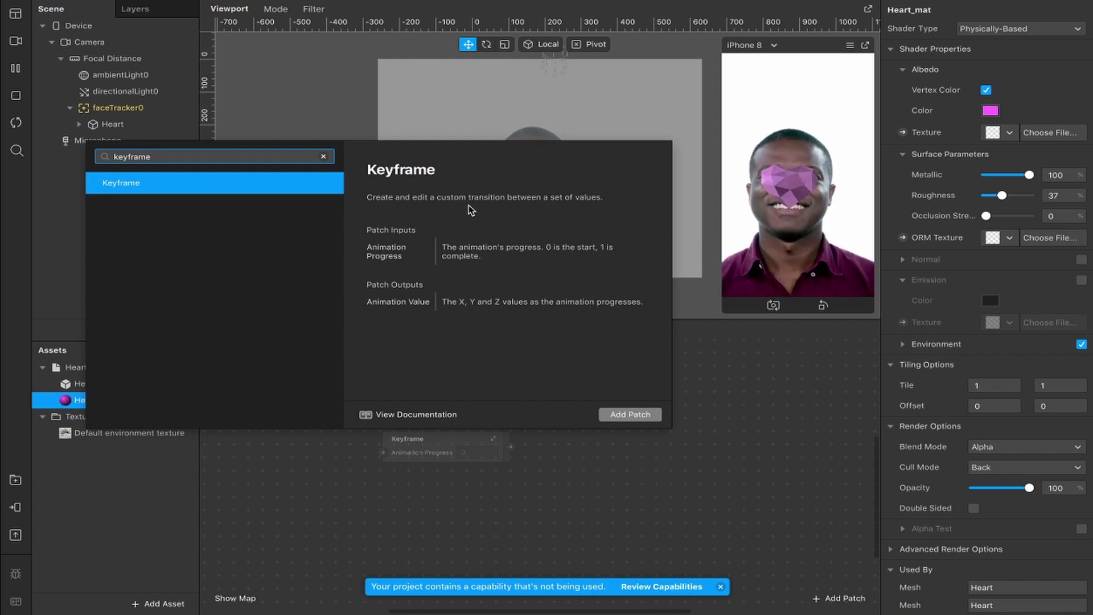
key("Return")
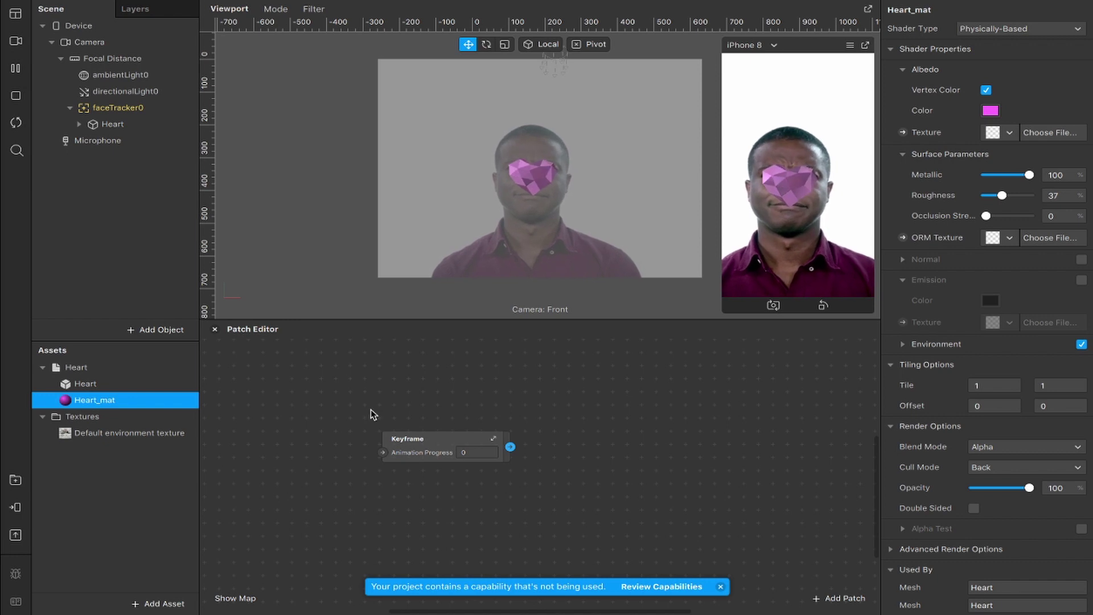
Step: Add a Loop Animation patch beside the Keyframe patch and connect its progress output to Animation Progress
double_click(322, 455)
type("loop")
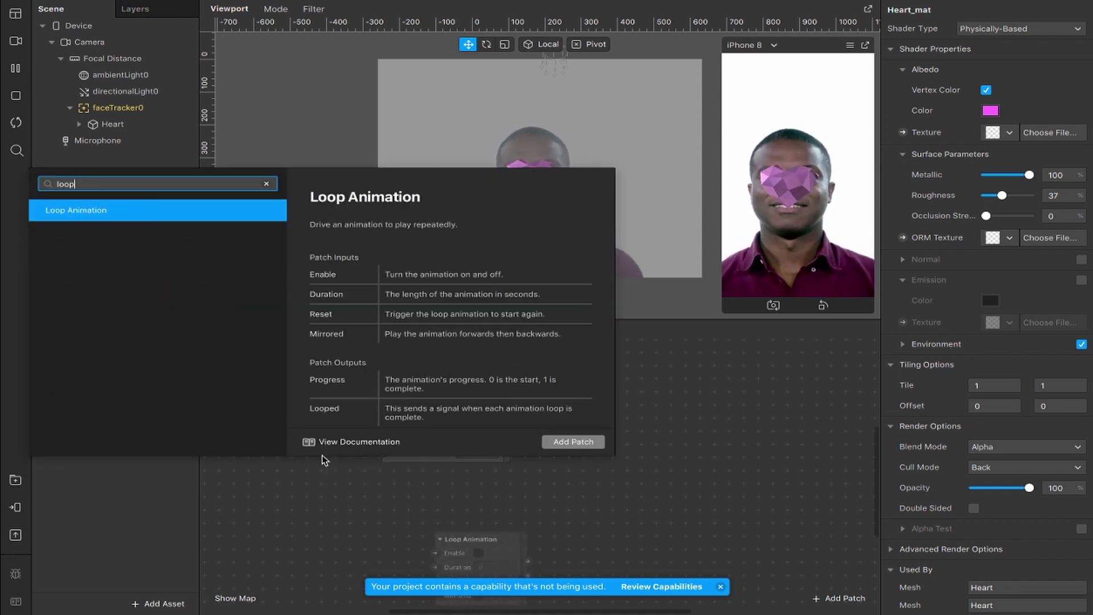
key("Return")
left_click_drag(495, 535, 381, 454)
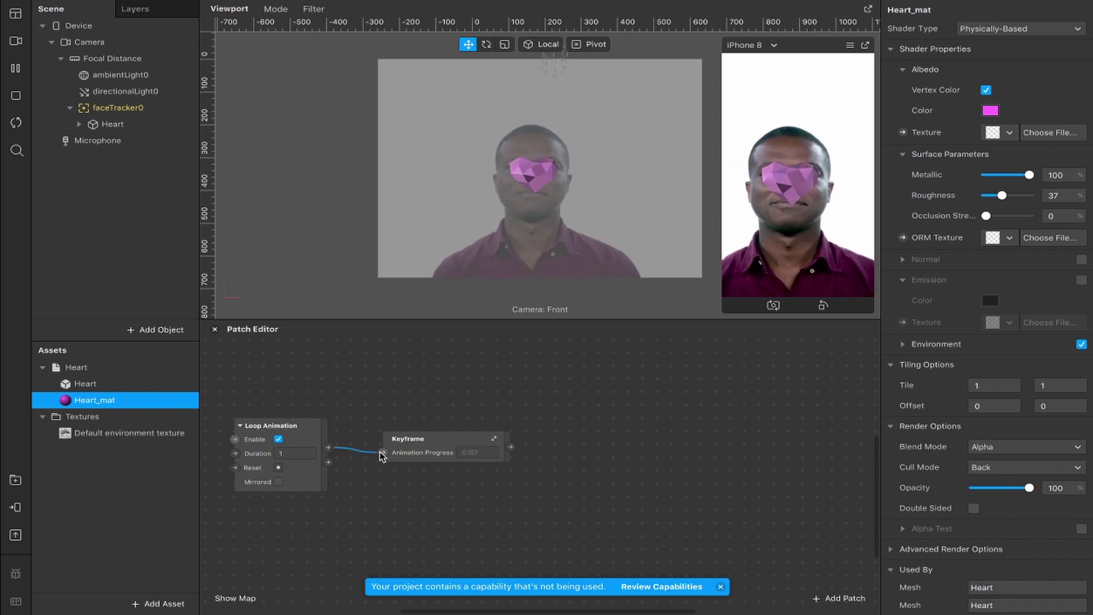
Step: Create a 3D Position patch for the Heart object and connect the Keyframe patch's output to it
left_click(86, 126)
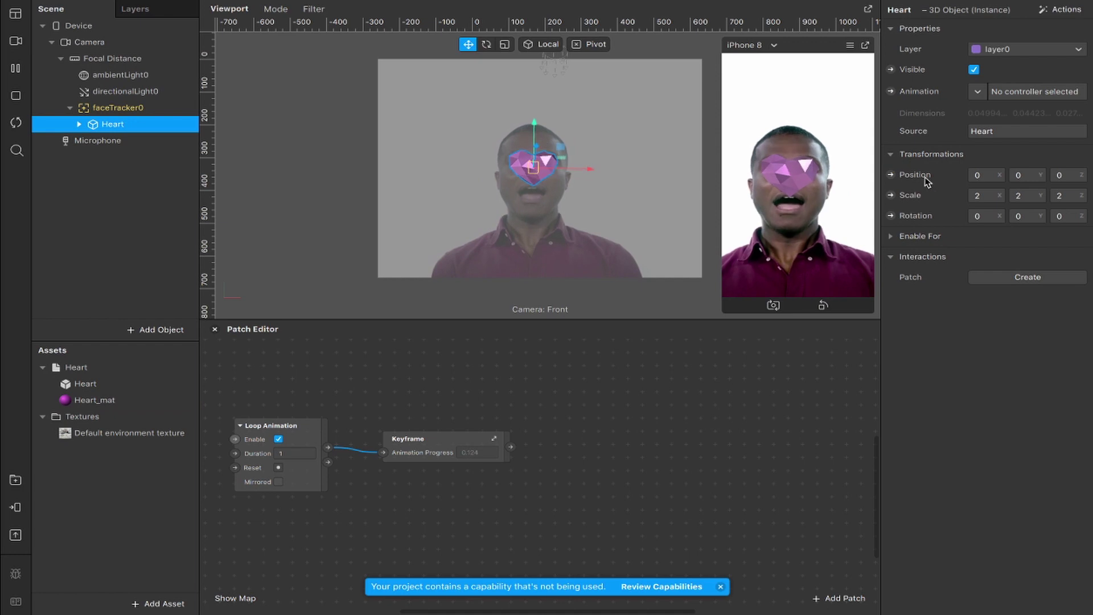
left_click(891, 176)
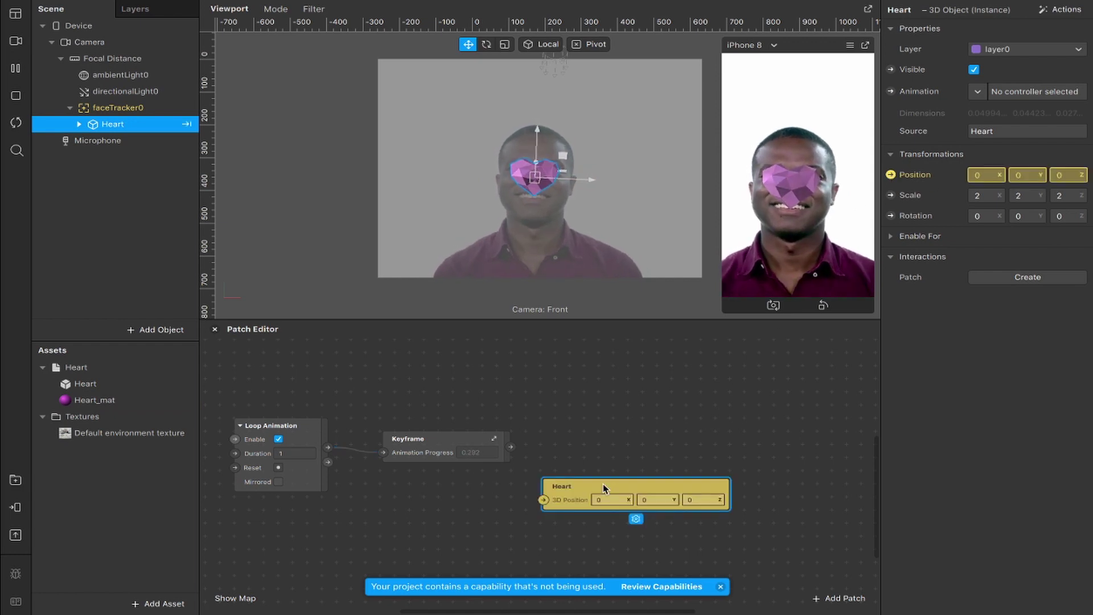
left_click_drag(602, 488, 615, 413)
left_click_drag(511, 447, 585, 448)
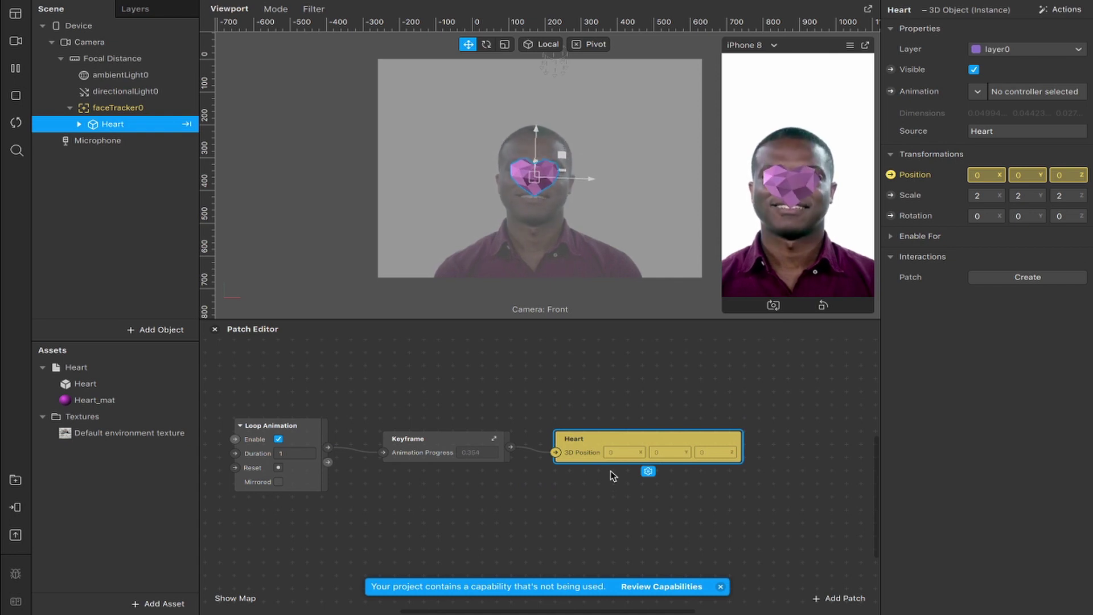
Step: Open the Keyframe patch's timeline for editing, dismiss the capability notice and move the playhead to frame 20
left_click(494, 441)
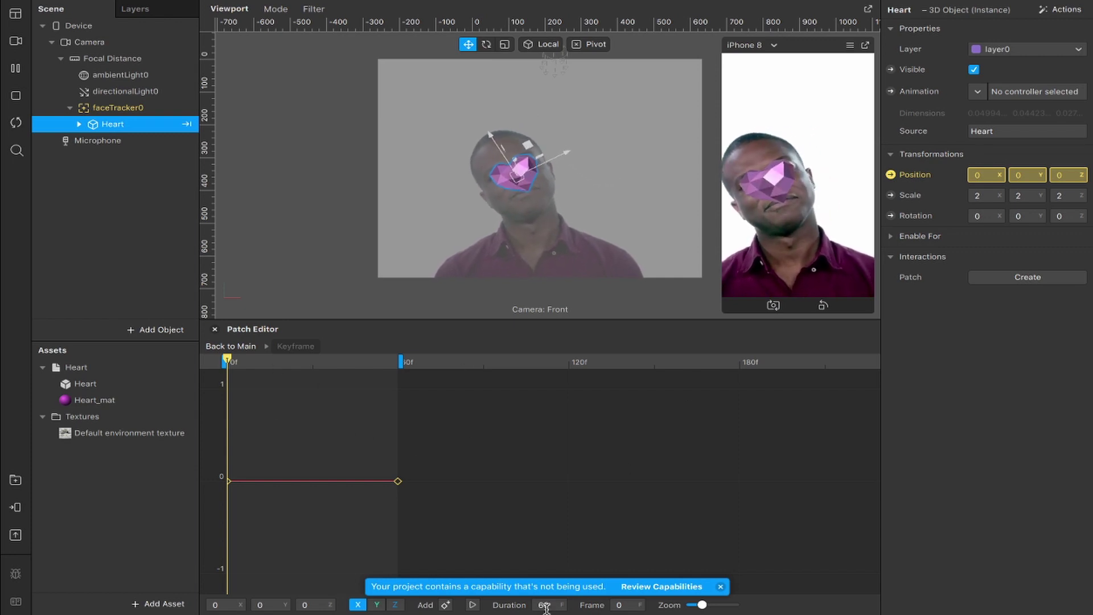
left_click(721, 586)
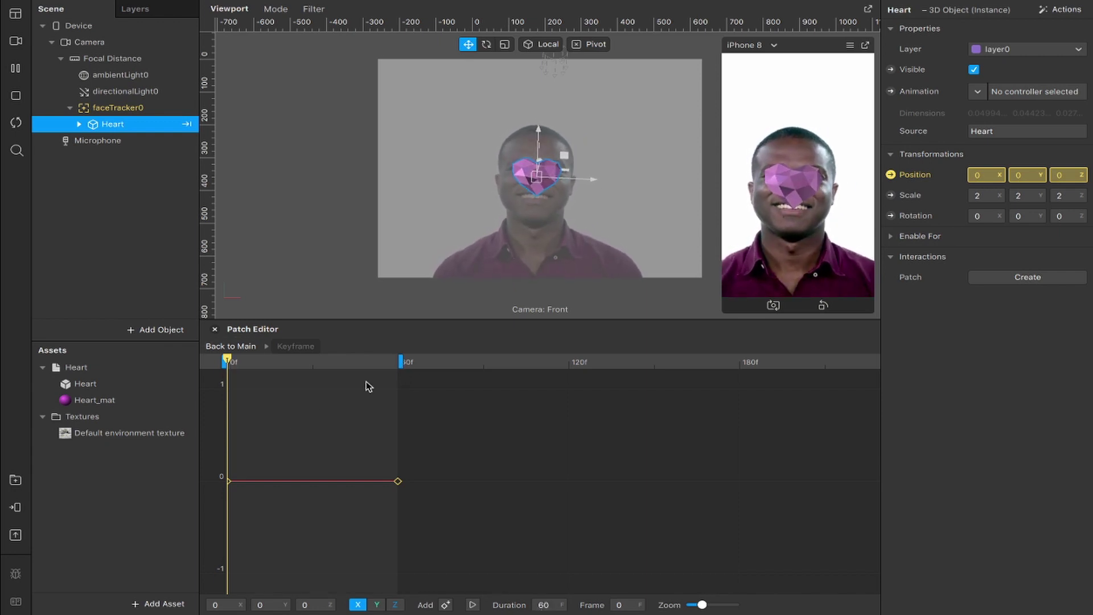
left_click_drag(257, 360, 286, 371)
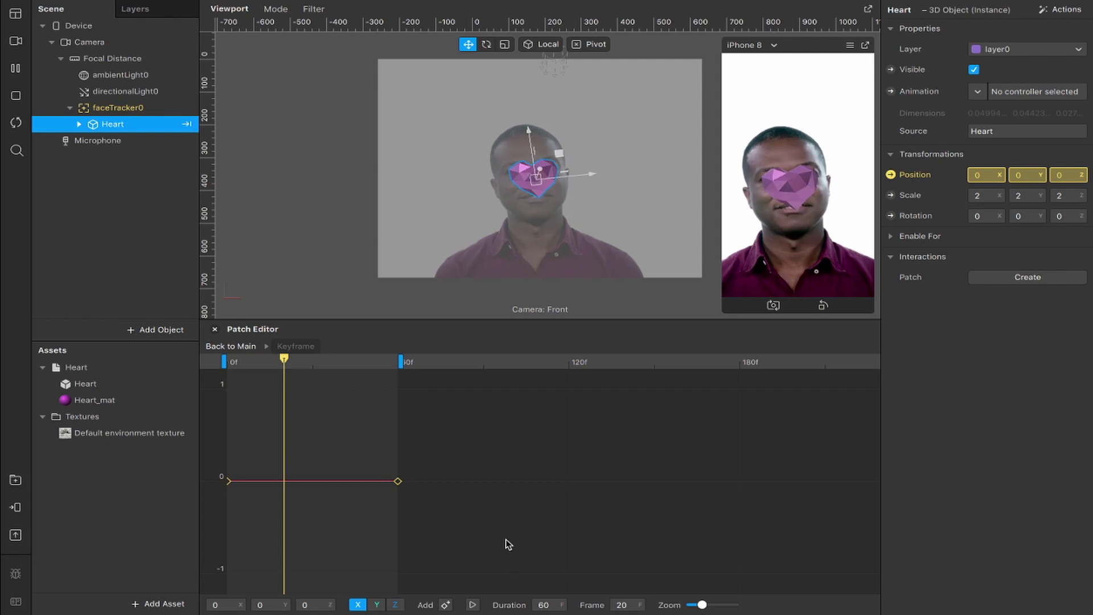
Step: Try keyframe timeline durations of 120 and 30 frames, and set the duration back to 60 frames
left_click(546, 603)
type("120")
key("Return")
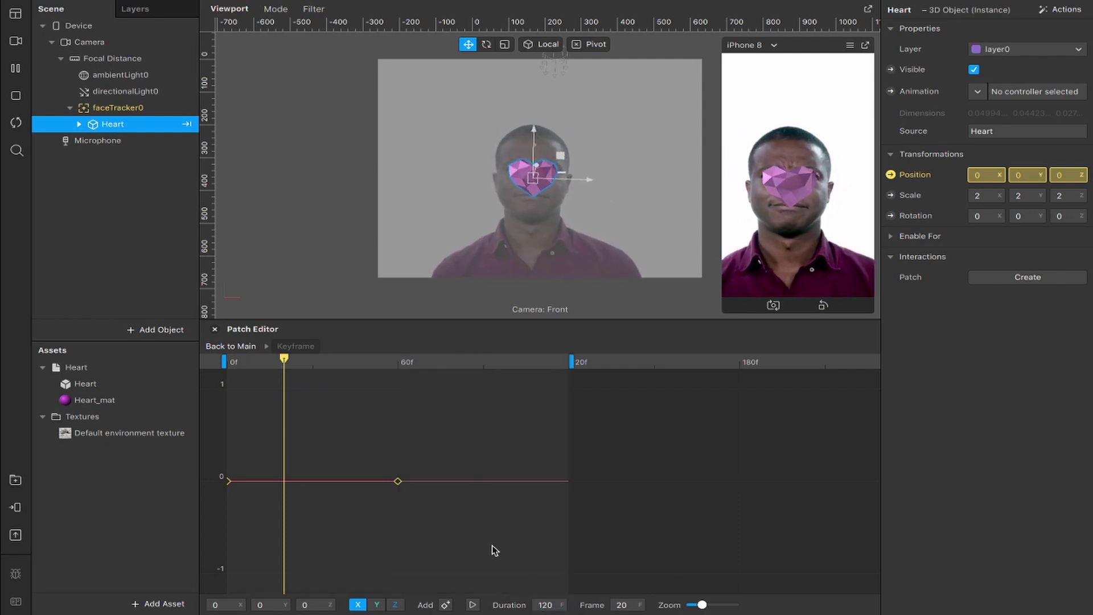
left_click(545, 605)
key("Return")
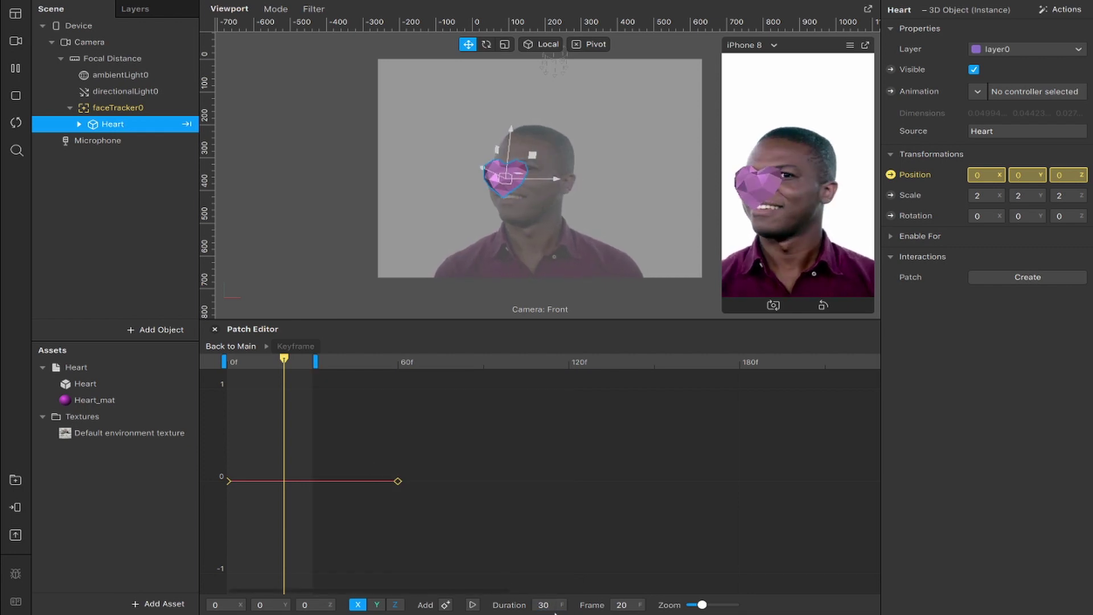
key("Return")
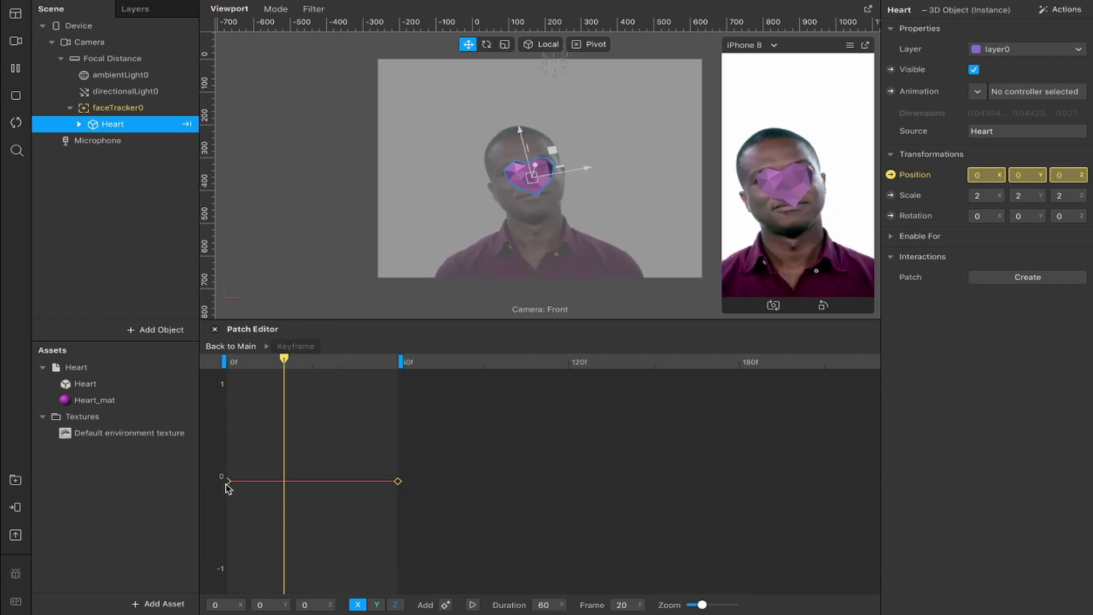
Step: Add a Y-axis keyframe at about frame 30, raise it to about 0.19 and preview the heart's motion
left_click(377, 605)
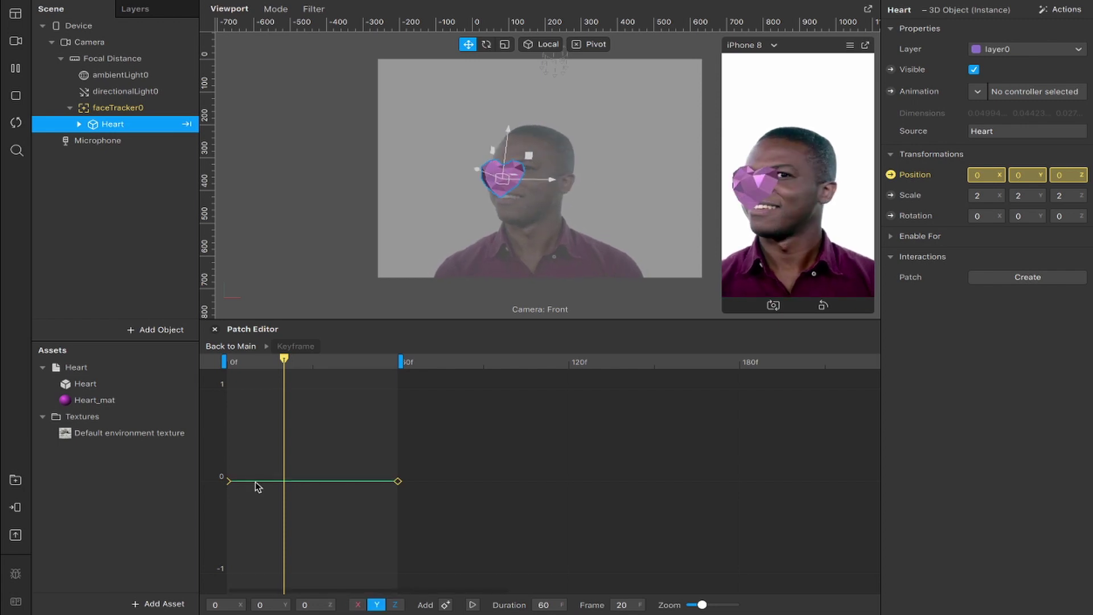
left_click(395, 604)
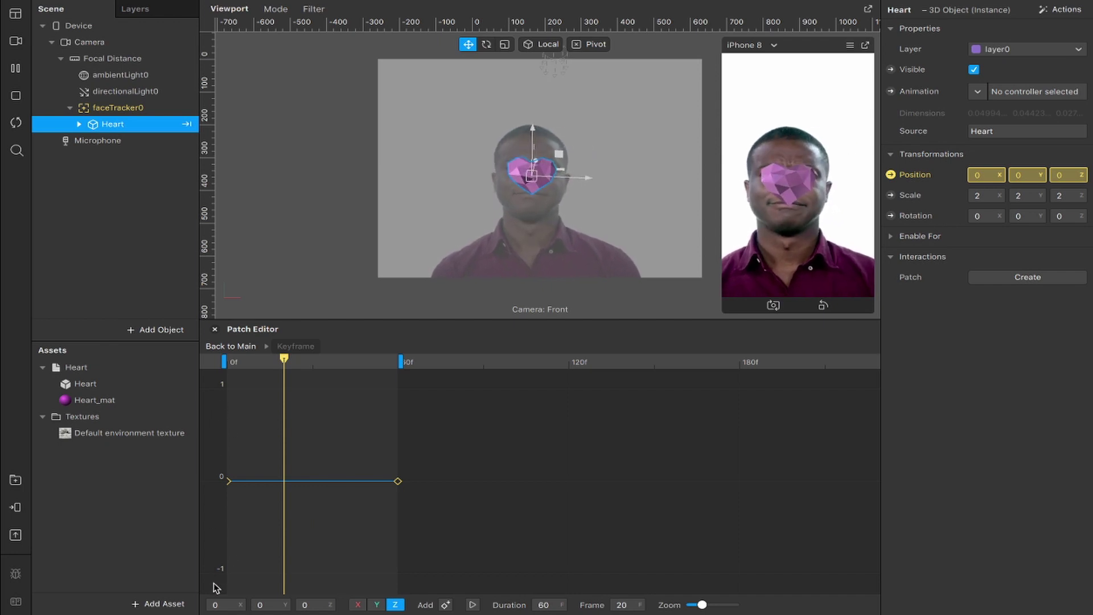
left_click(376, 604)
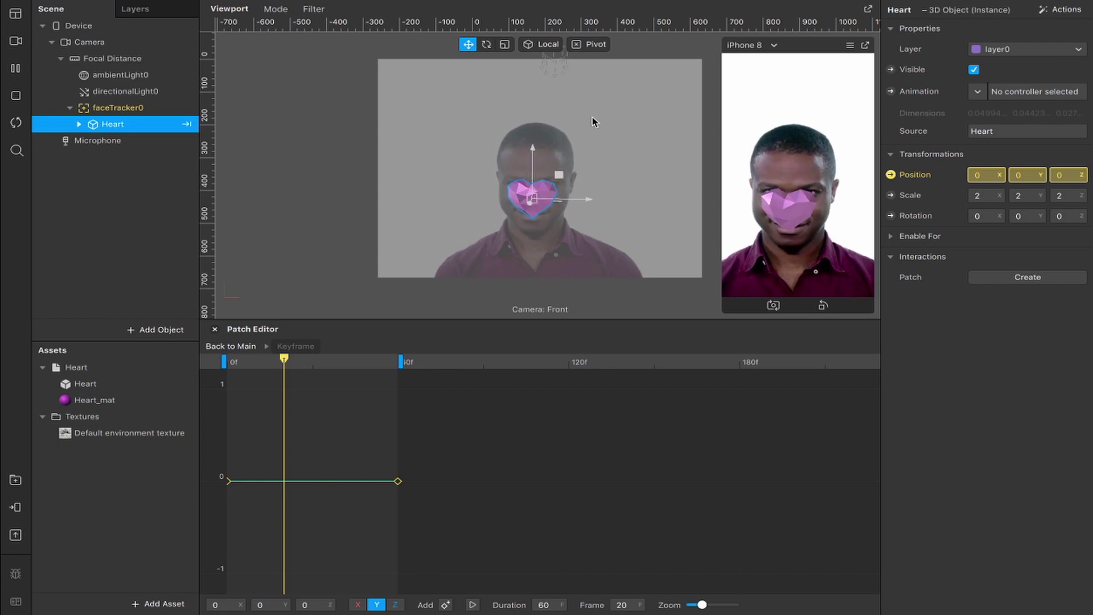
left_click_drag(284, 360, 309, 359)
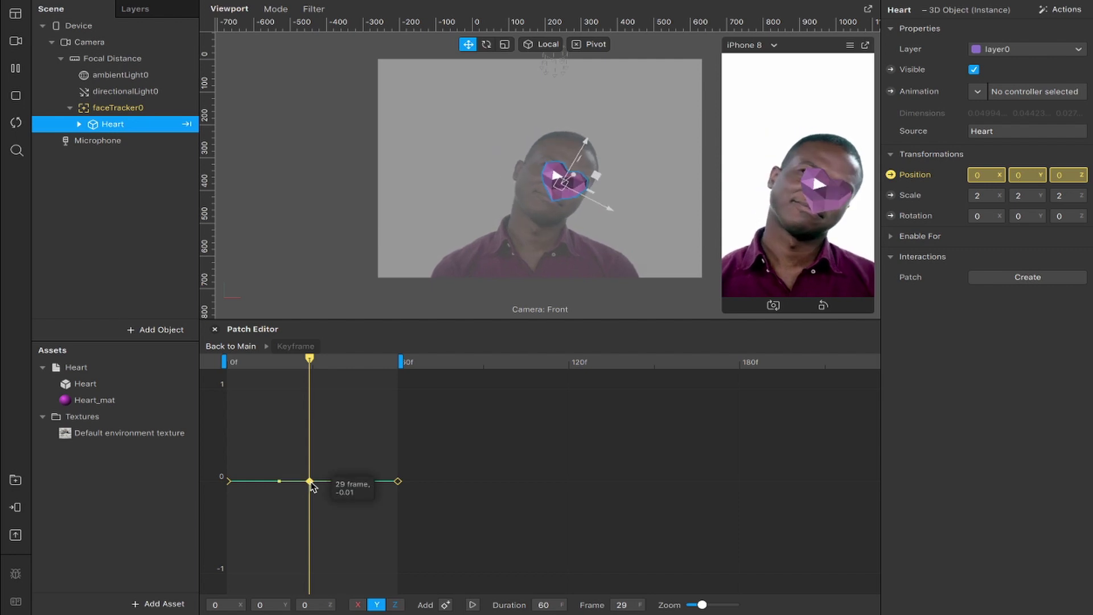
mouse_move(312, 482)
left_mouse_down()
mouse_move(313, 443)
mouse_move(315, 480)
left_mouse_up()
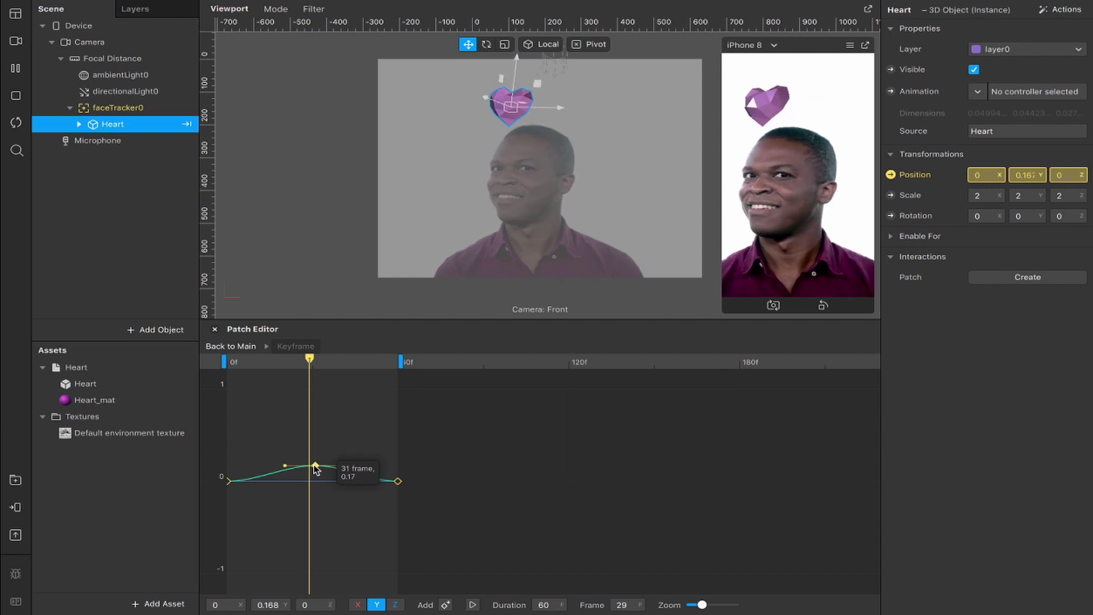
left_click_drag(315, 510, 314, 464)
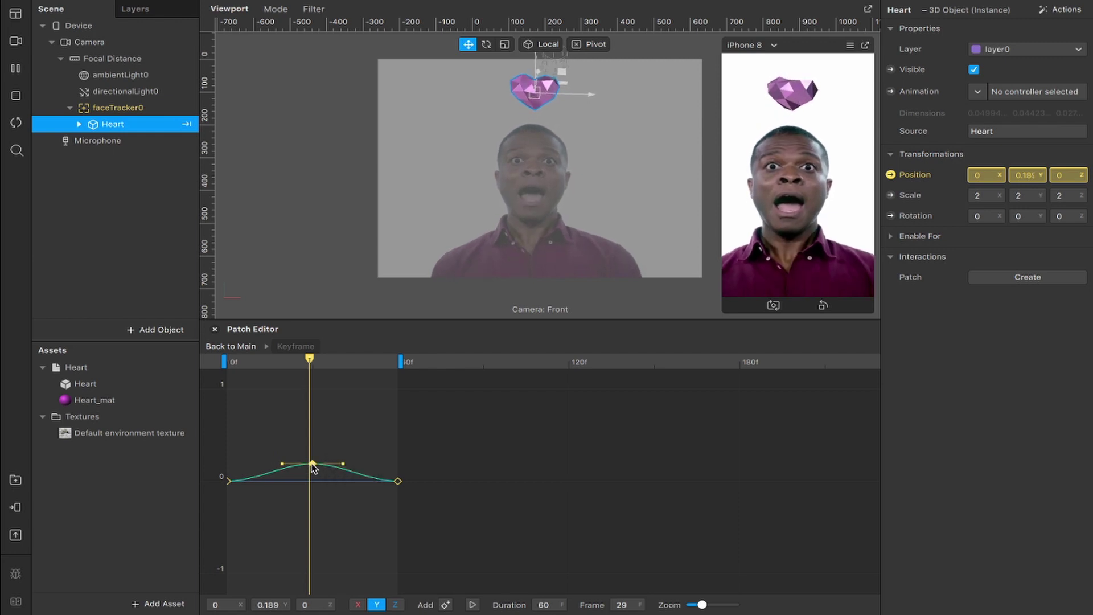
left_click(473, 605)
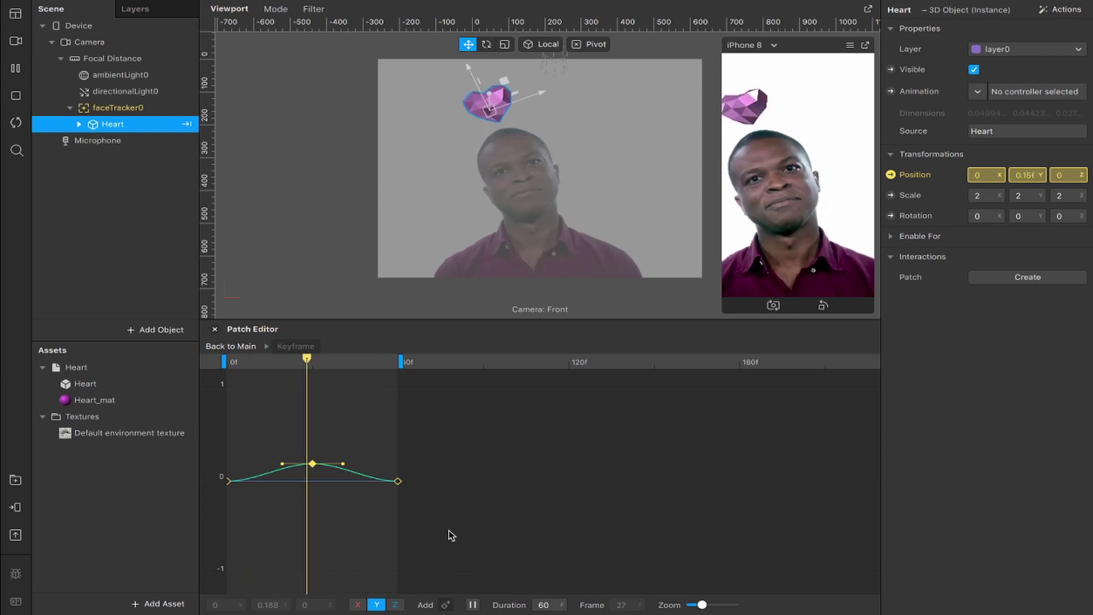
left_click(472, 606)
Step: Add a second Y-axis keyframe, place it at frame 15 with a value of about -0.14, and play back the animation
left_click(275, 366)
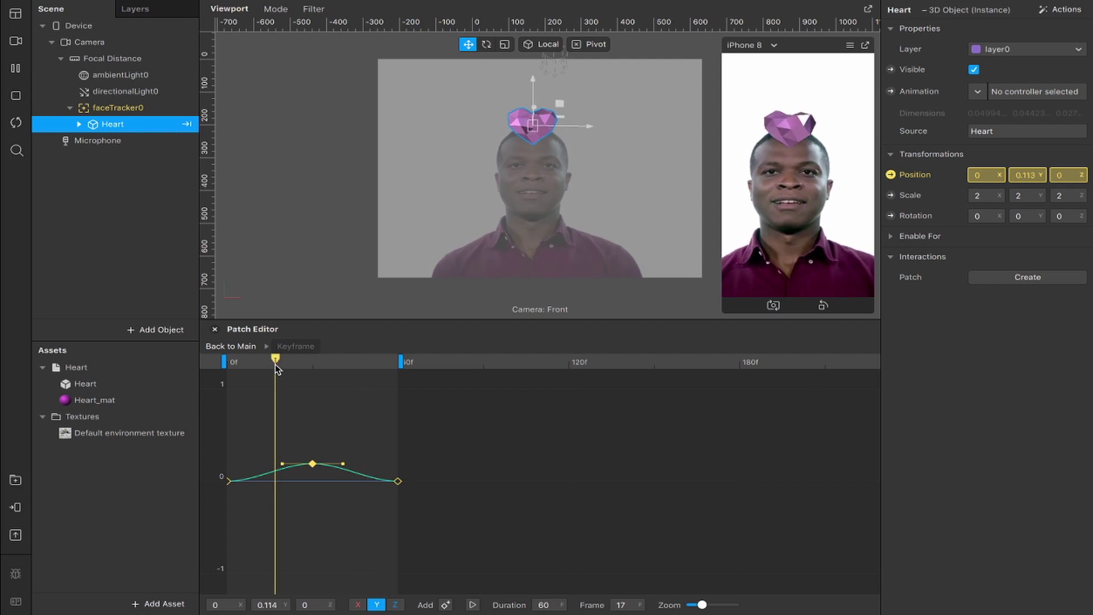
left_click(446, 606)
left_click(275, 472)
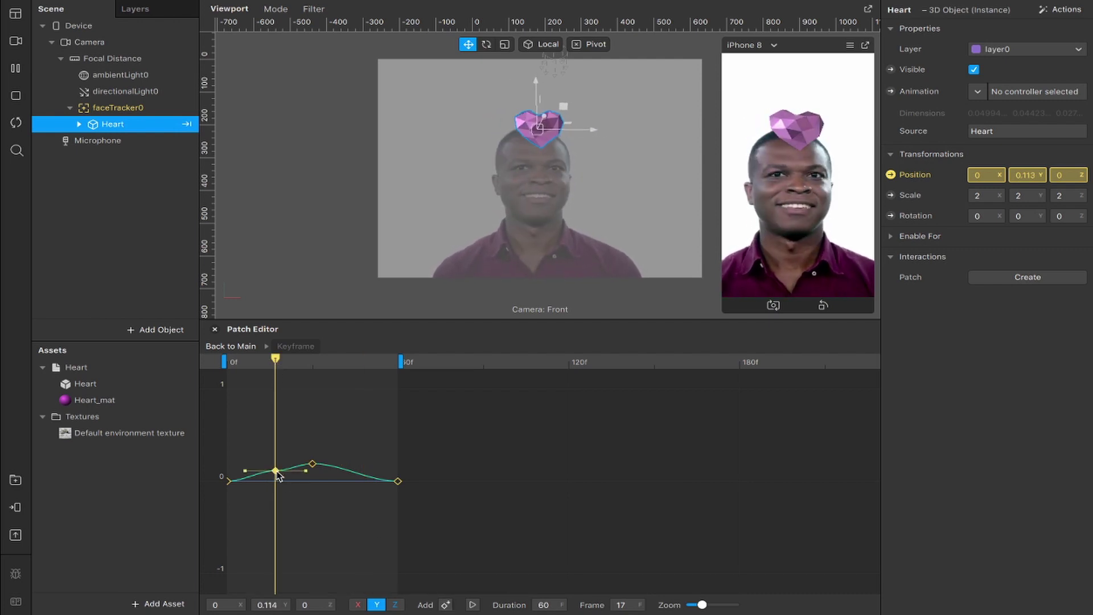
left_click_drag(278, 476, 274, 476)
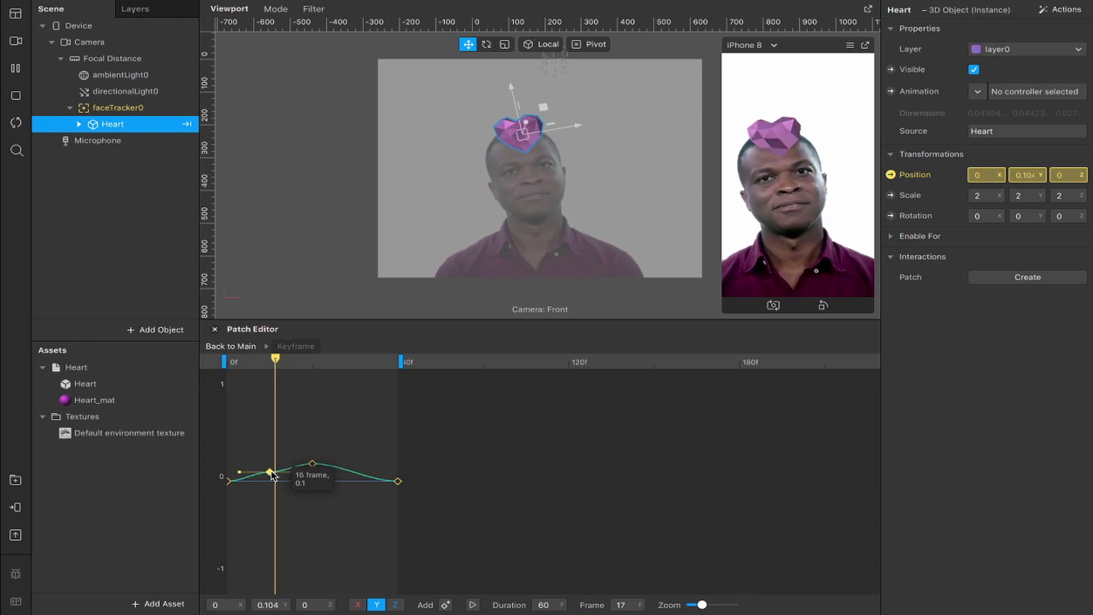
left_click_drag(272, 476, 272, 497)
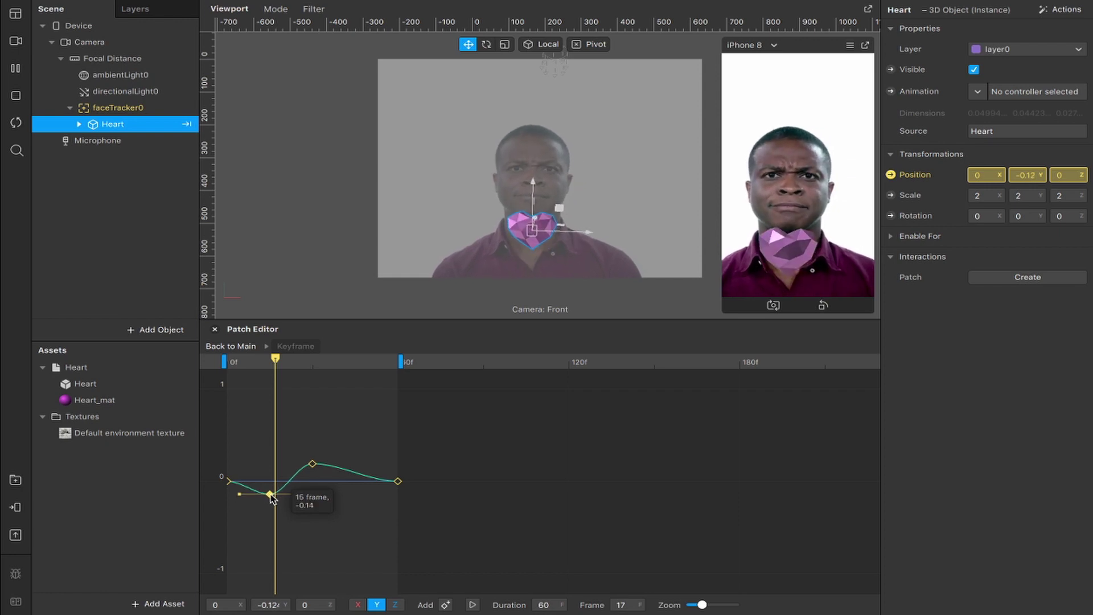
left_click(476, 605)
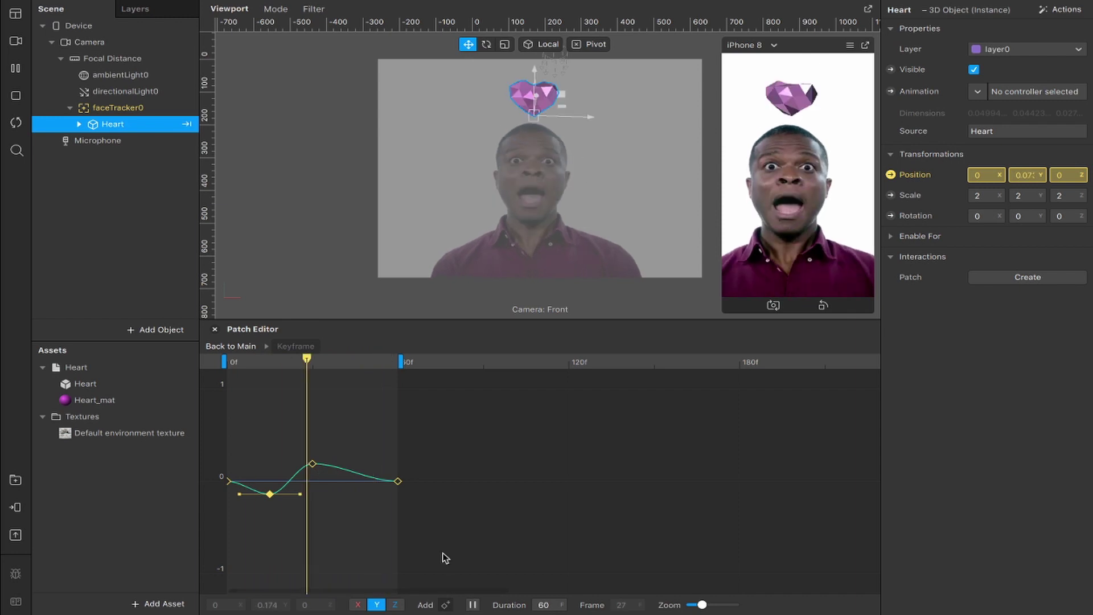
left_click(473, 605)
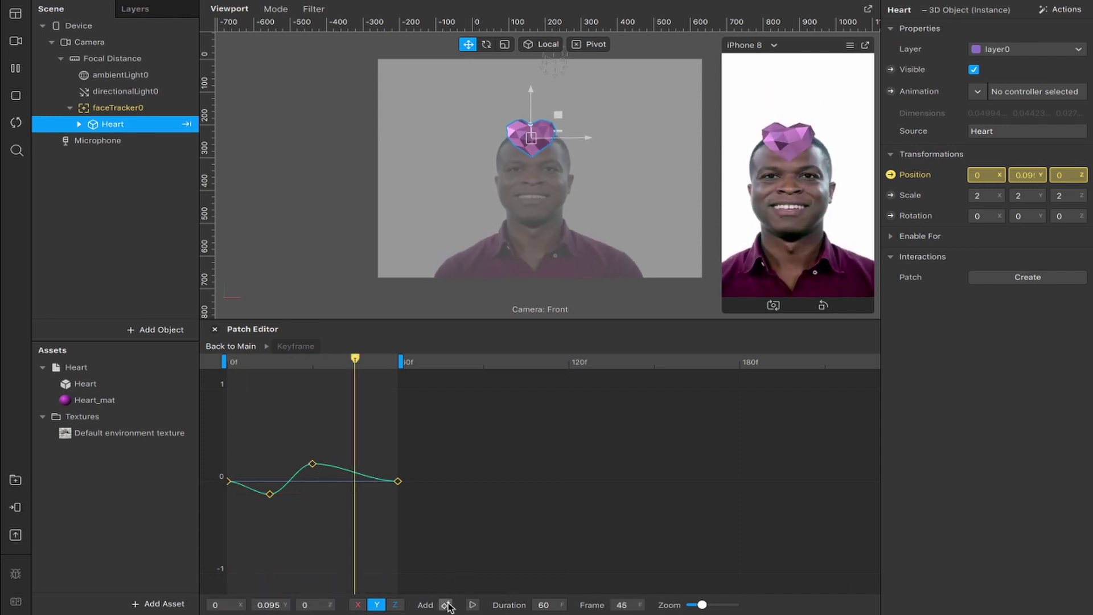
Step: Add a Y-axis keyframe at frame 45, set it and the frame 15 keyframe to about -0.15, and preview the curve
left_click_drag(354, 472, 356, 495)
left_click(270, 494)
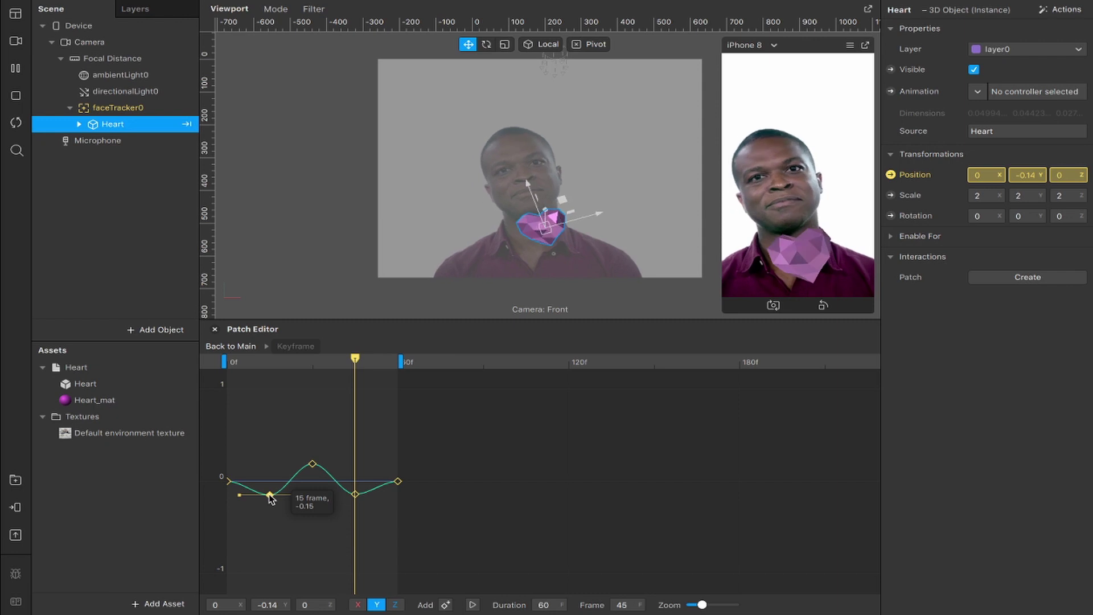
left_click(355, 494)
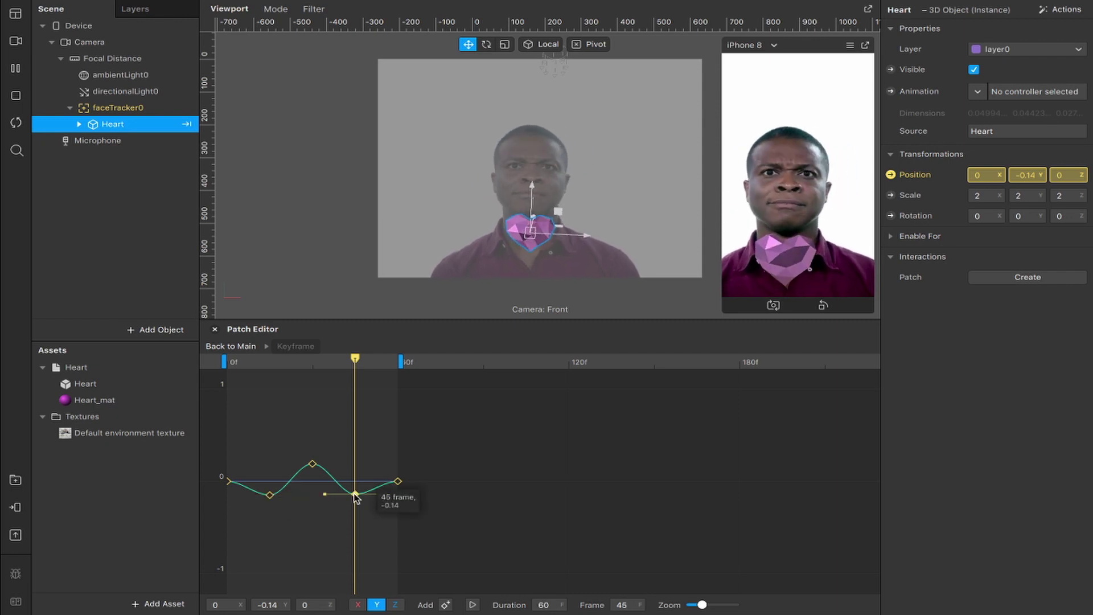
left_click_drag(355, 494, 355, 495)
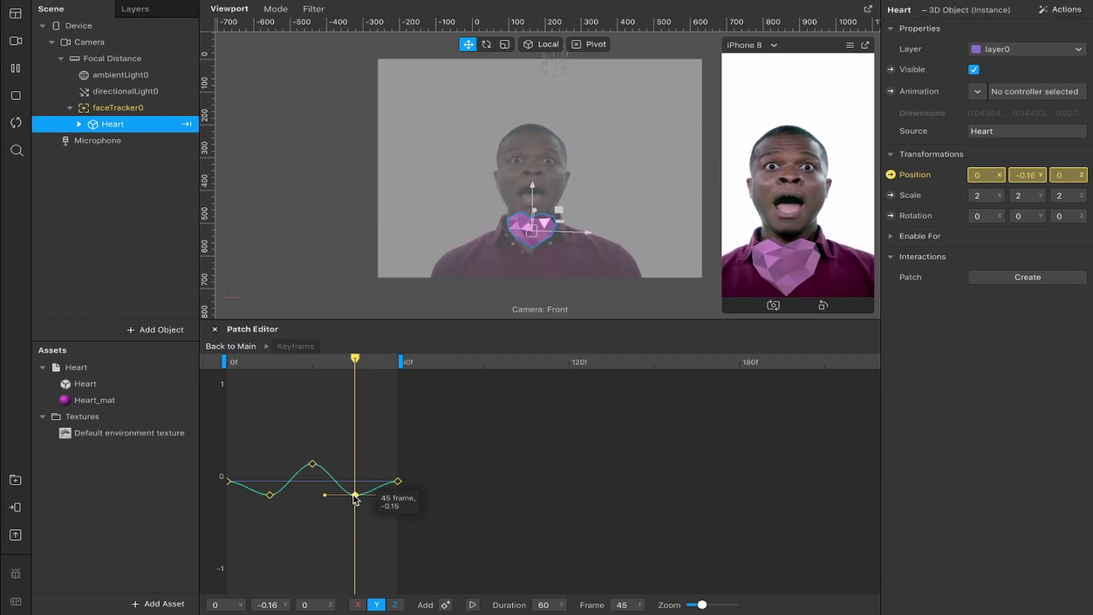
left_click(472, 606)
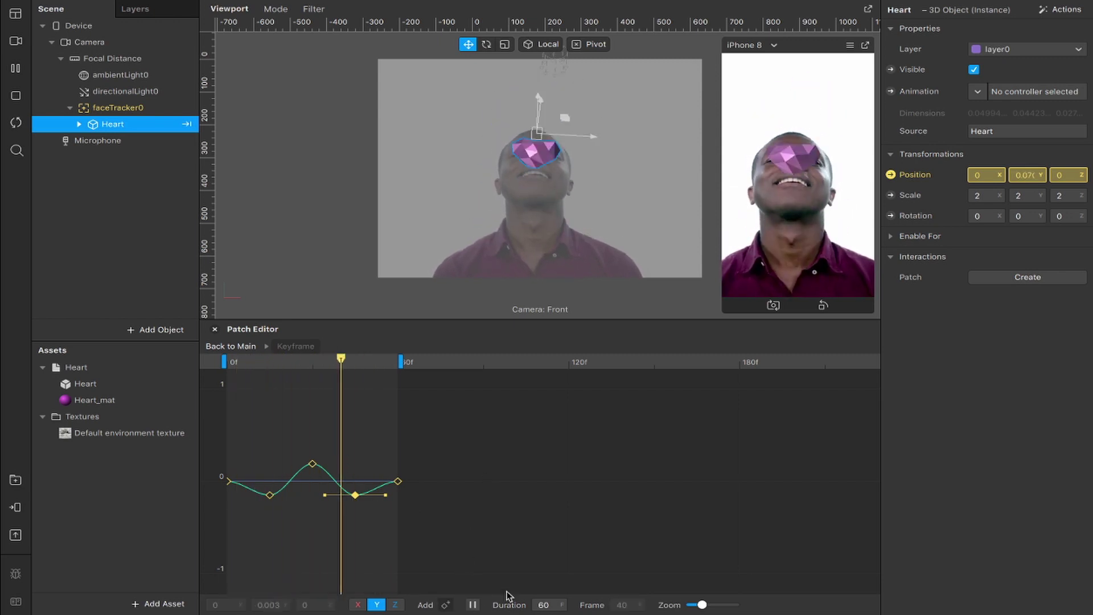
left_click(472, 604)
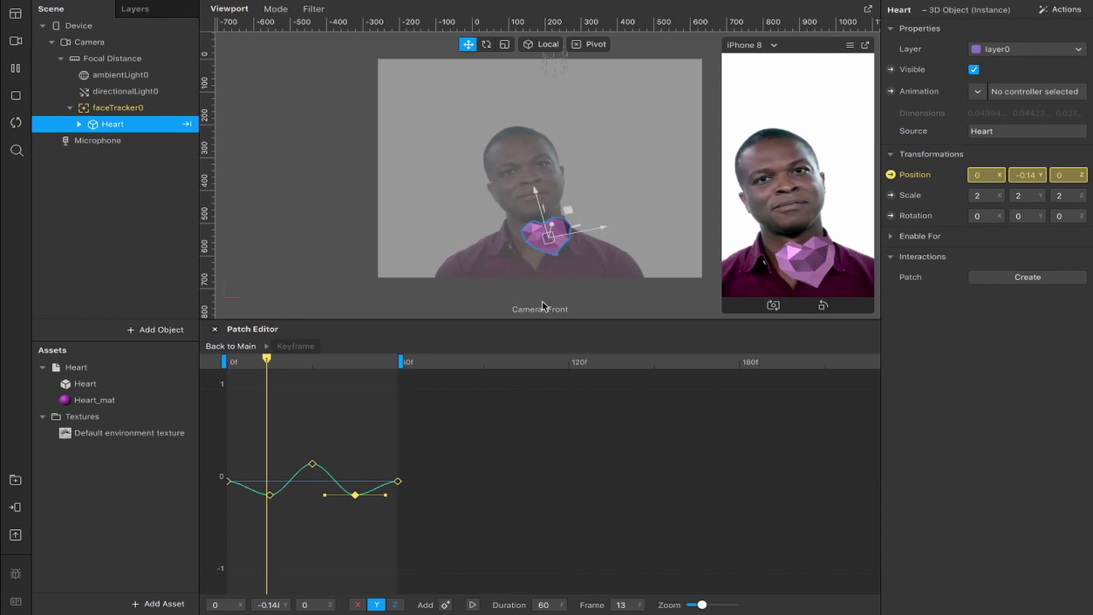
Step: Return to the main patch graph, set the Loop Animation patch's duration to 5 and enable Mirrored
left_click(230, 346)
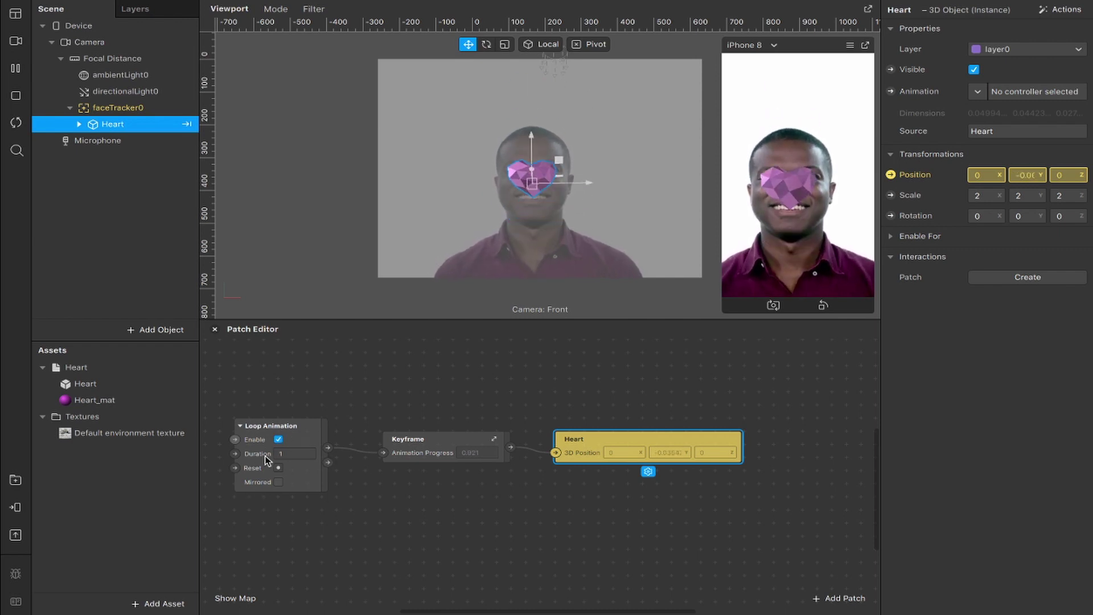
left_click(285, 454)
type("1")
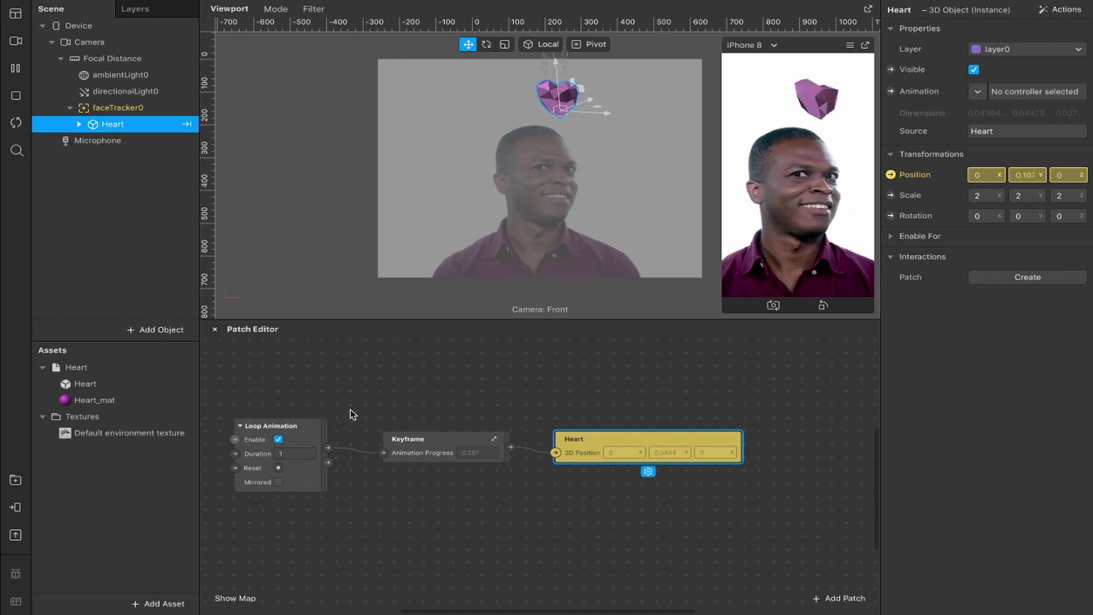
left_click(293, 454)
type("5")
key("Return")
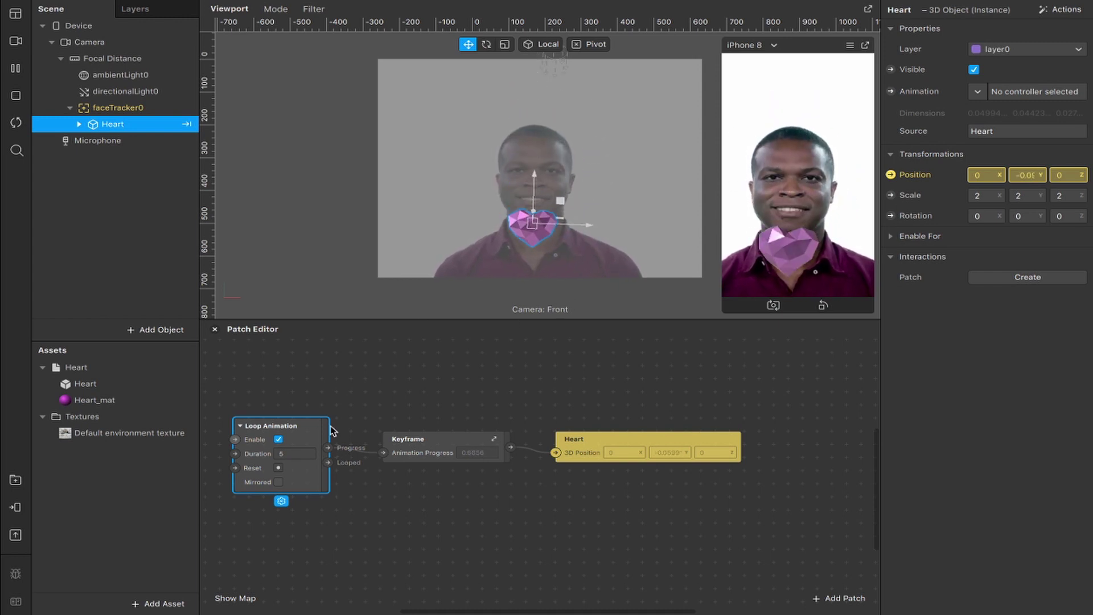
left_click(279, 482)
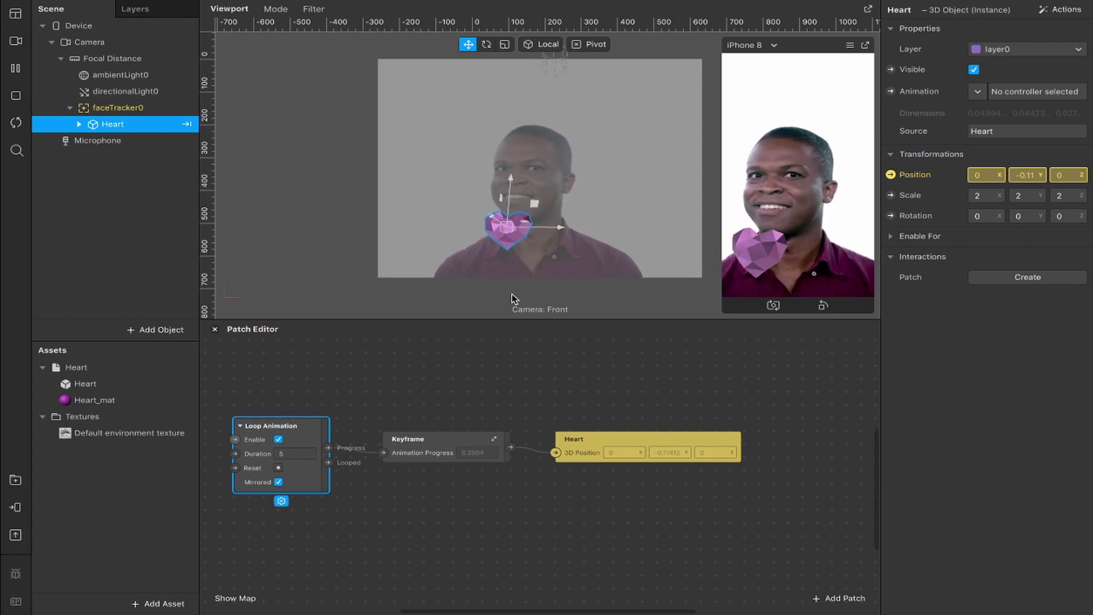
Step: Import the Tetrahedron Primitive from the AR Library's 3D Shapes collection and close the library
left_click(16, 480)
left_click(288, 189)
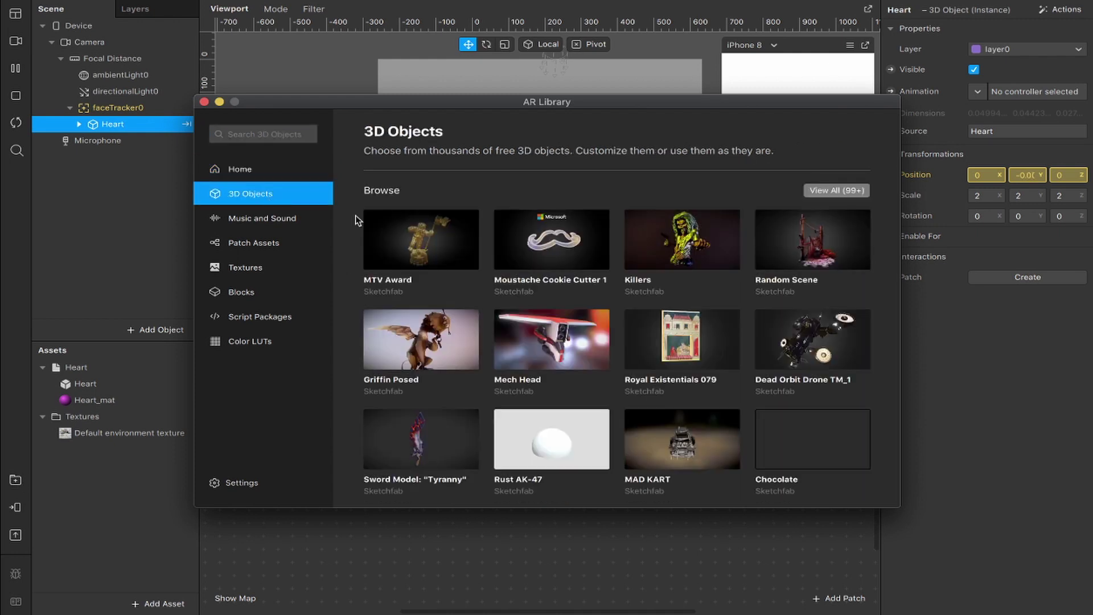
left_click(523, 387)
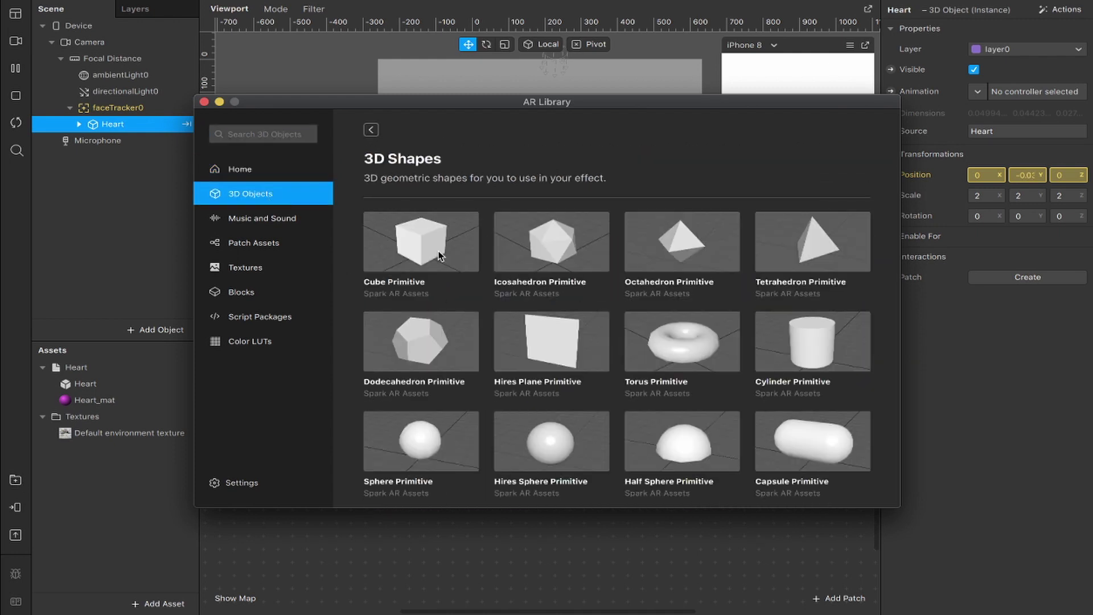
left_click(775, 253)
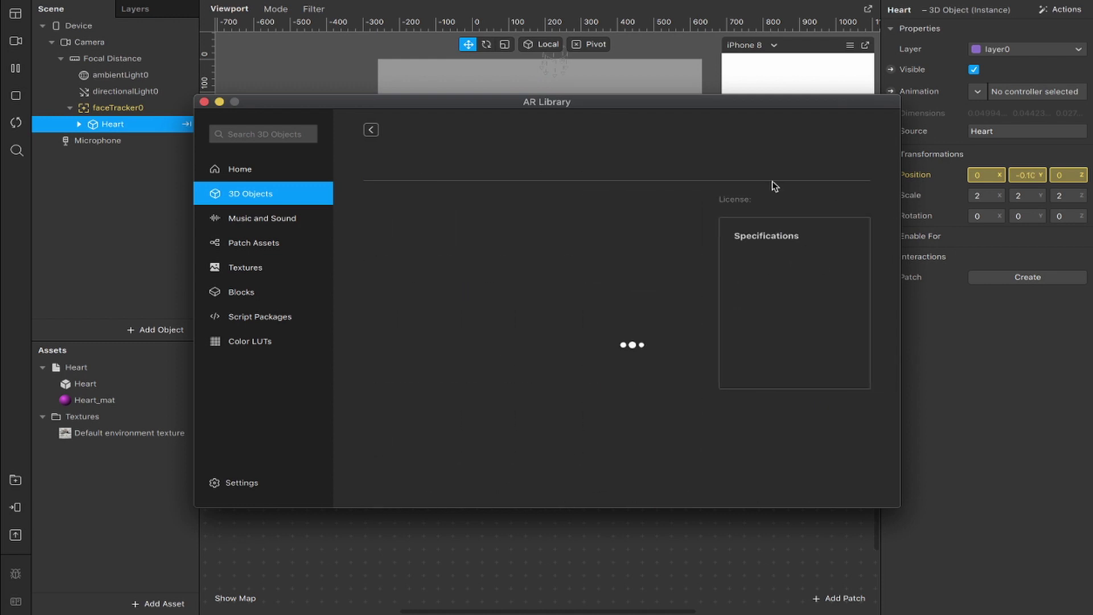
left_click(811, 160)
left_click(813, 175)
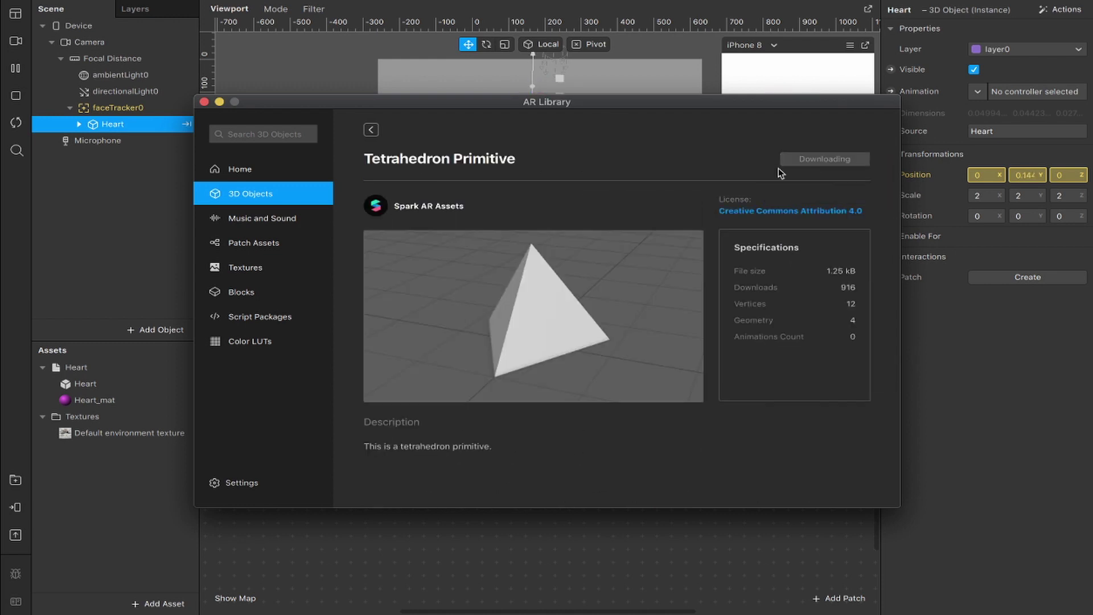
left_click(204, 103)
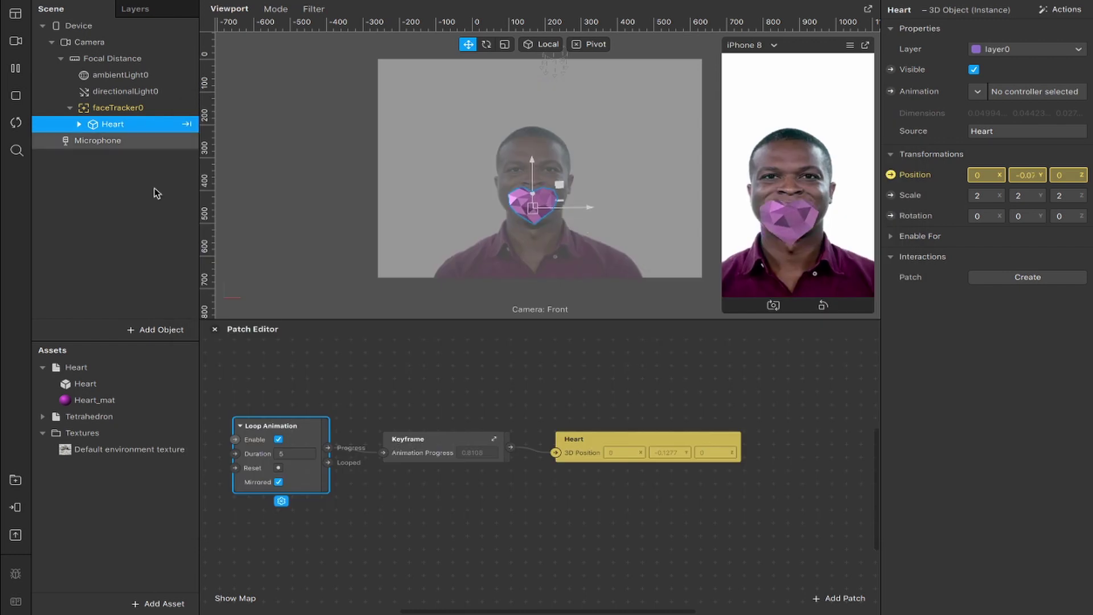
Step: Place the Tetrahedron under faceTracker0 and set its scale to 2 on the X, Y and Z axes
left_click(80, 418)
left_click_drag(79, 418, 130, 108)
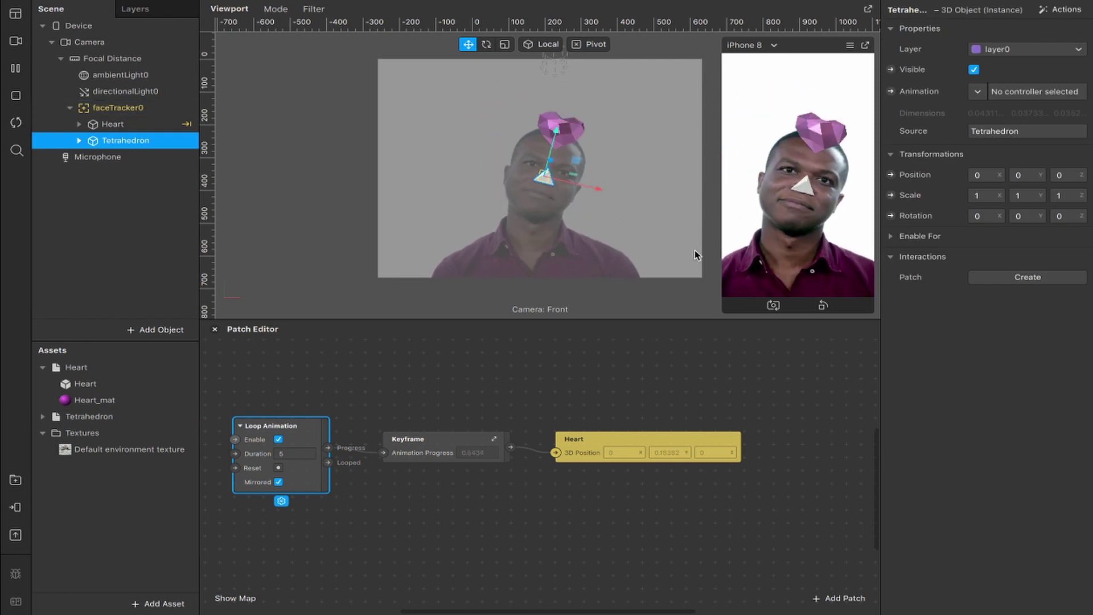
left_click(978, 195)
type("2")
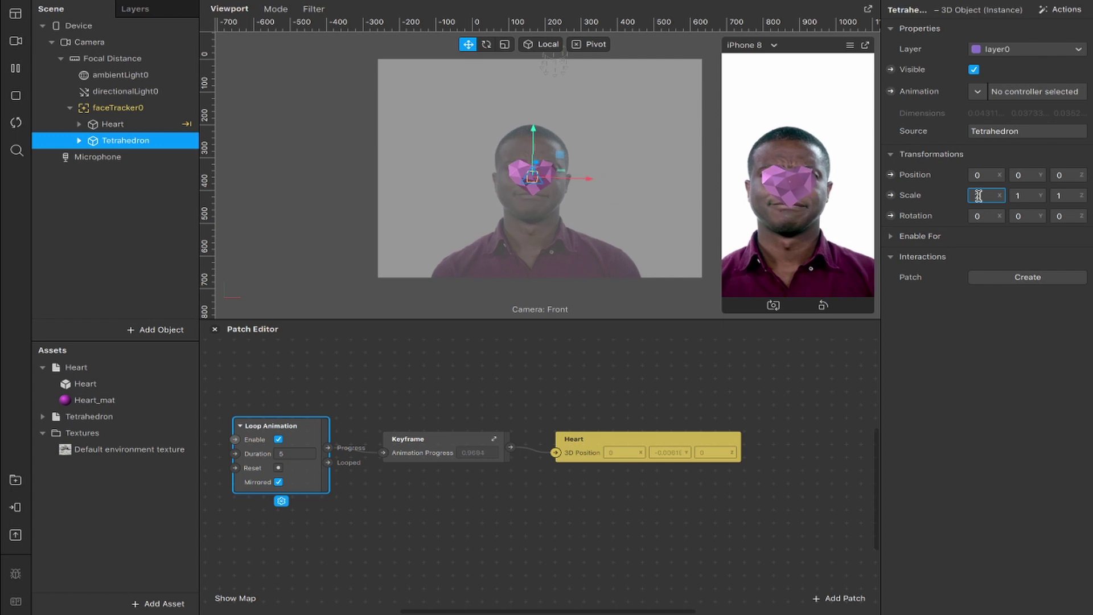
left_click(1032, 196)
key("BackSpace")
type("2")
key("Tab")
type("2")
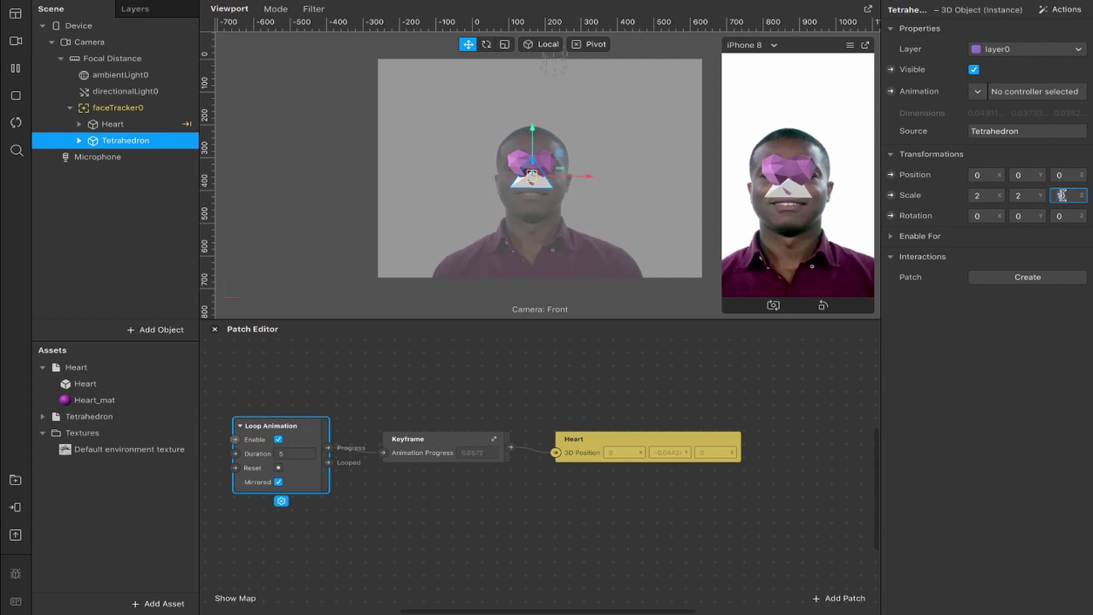
key("Return")
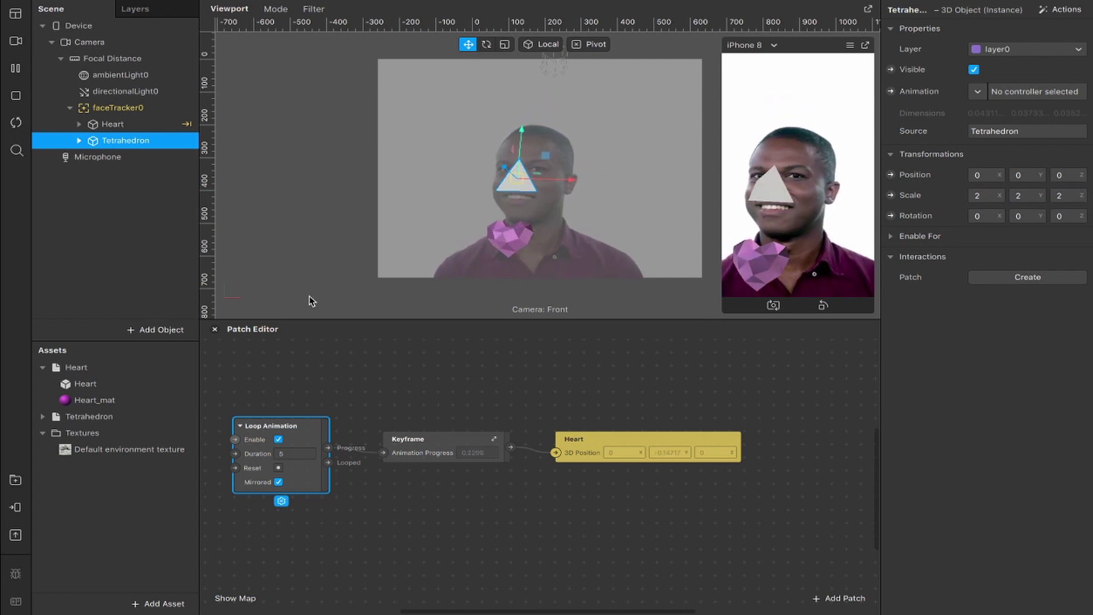
Step: Change the albedo color of the Tetrahedron_mat material to bright green
left_click(45, 417)
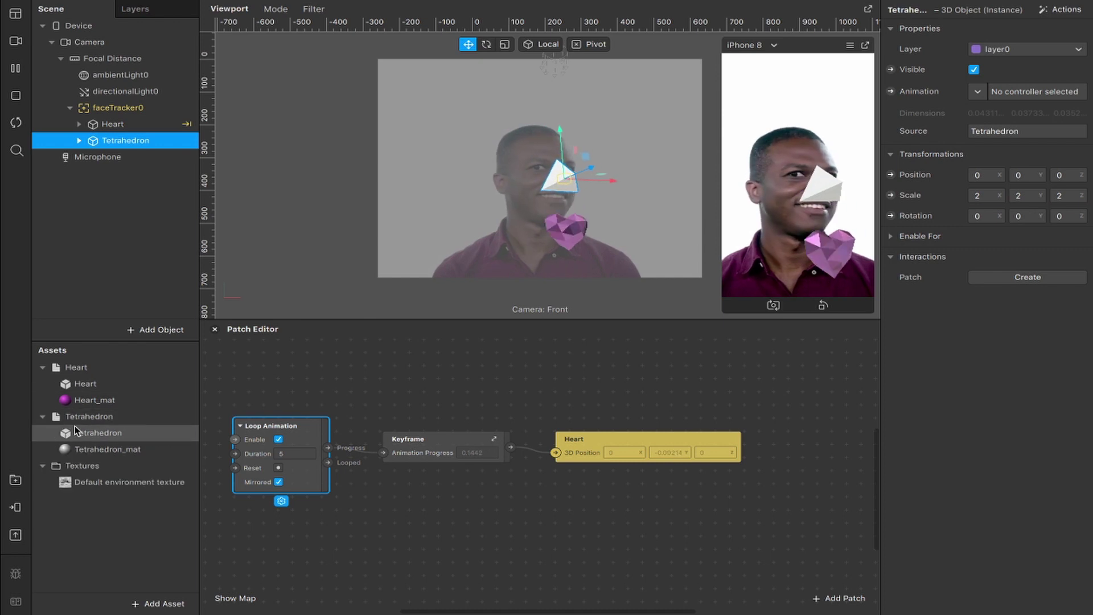
left_click(84, 434)
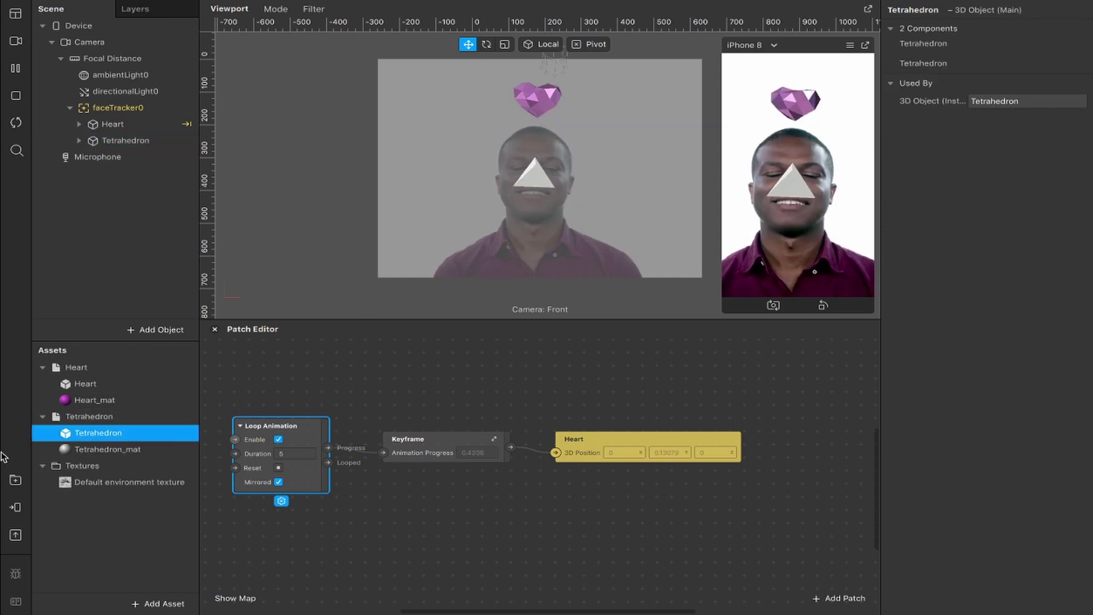
left_click(107, 450)
left_click(990, 111)
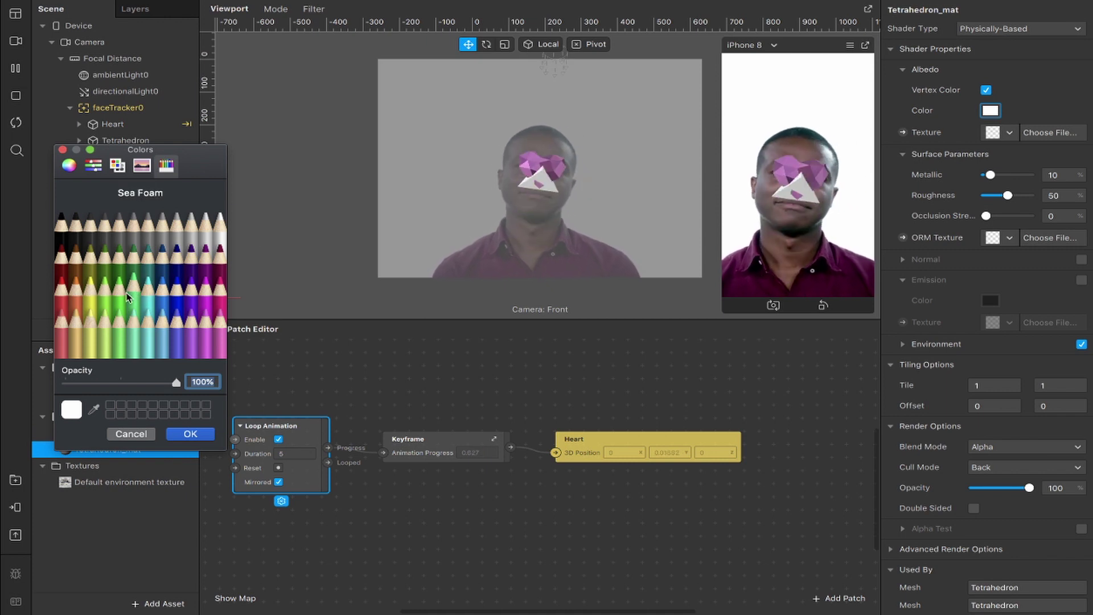
left_click(124, 294)
left_click(190, 434)
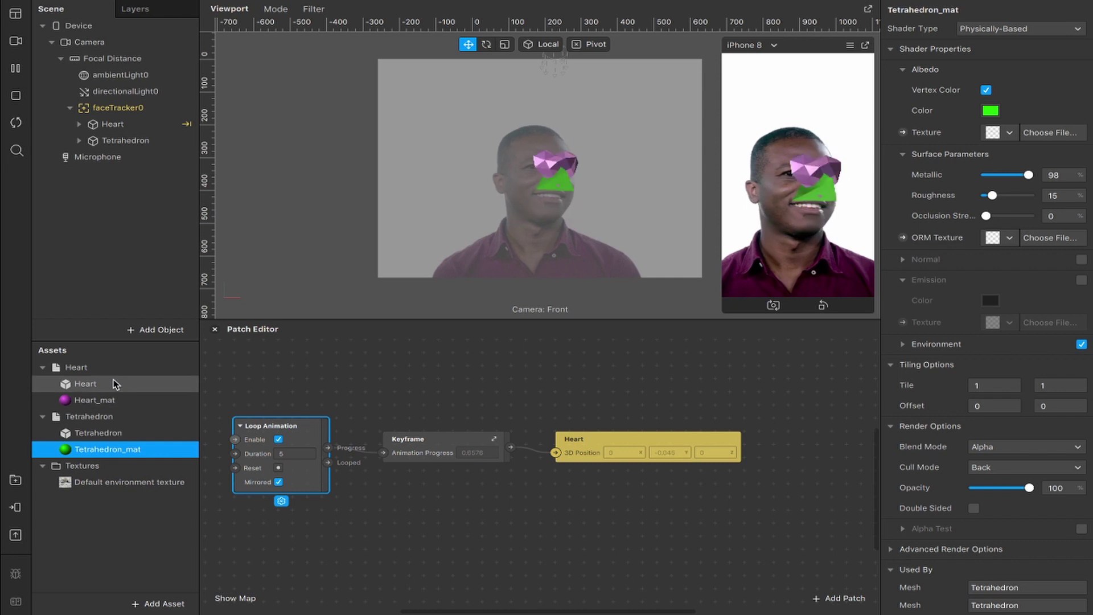
Step: Adjust the Tetrahedron_mat surface to Metallic 73% and Roughness 31%
left_click(1016, 176)
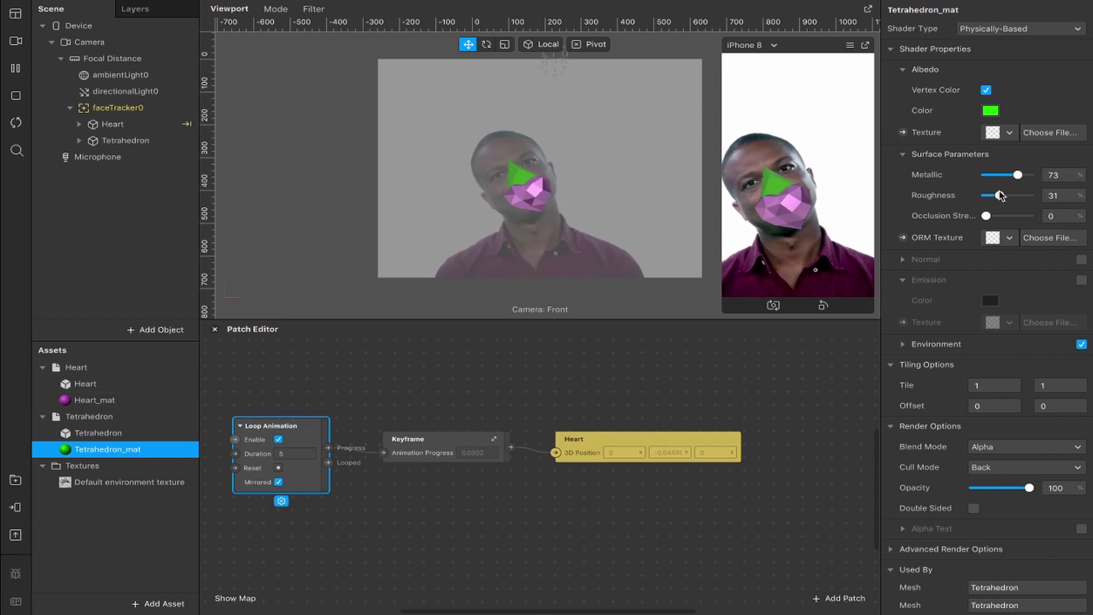
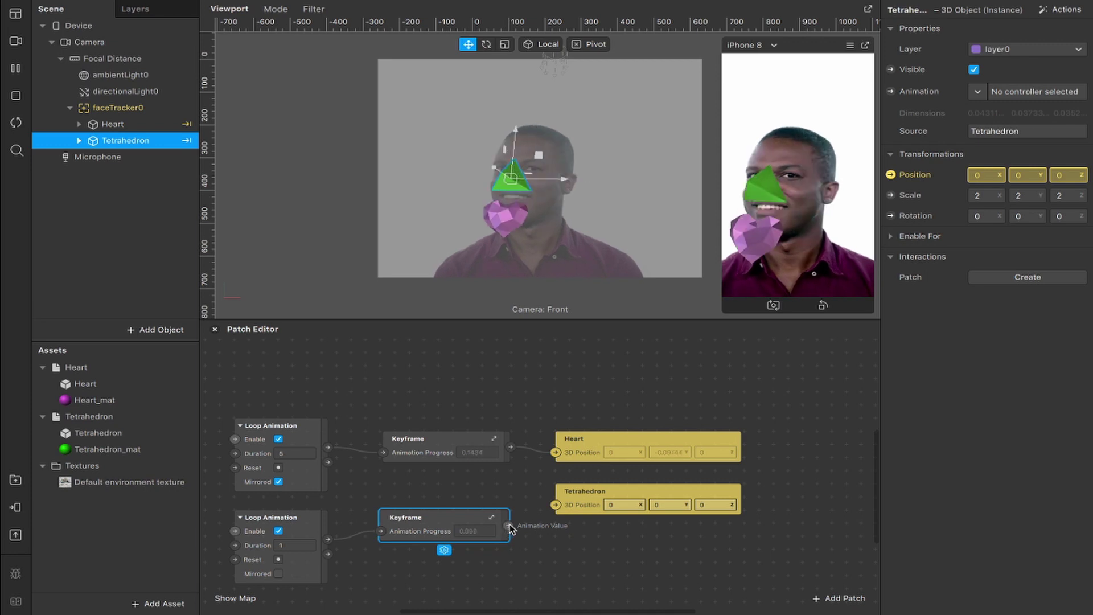
Step: Connect the lower Keyframe patch's Animation Value to the Tetrahedron's 3D Position and open that patch's keyframe timeline
left_click_drag(508, 526, 531, 504)
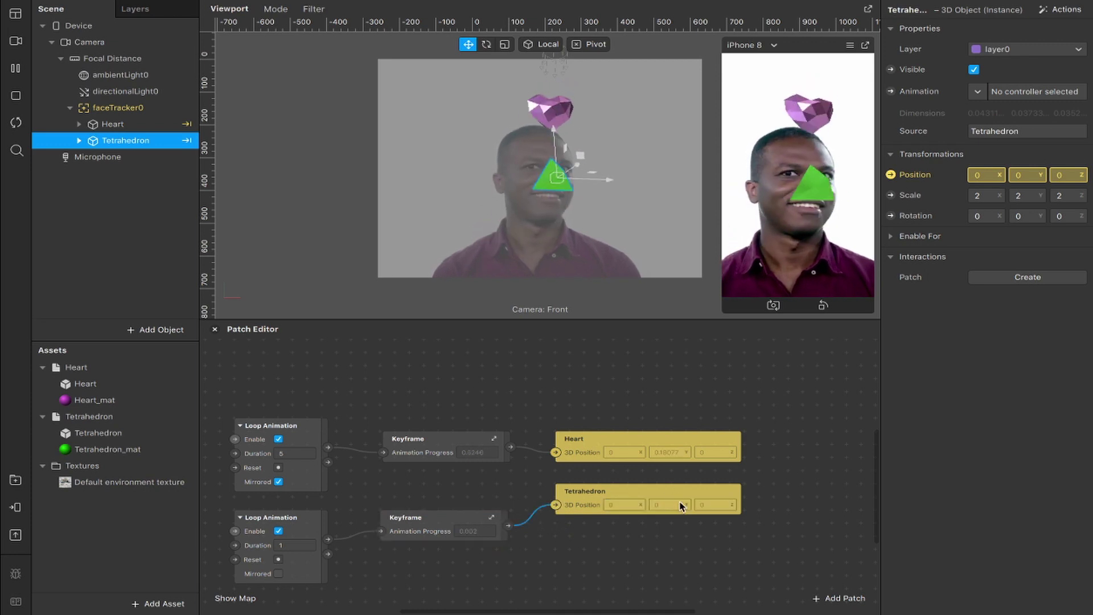
left_click(492, 518)
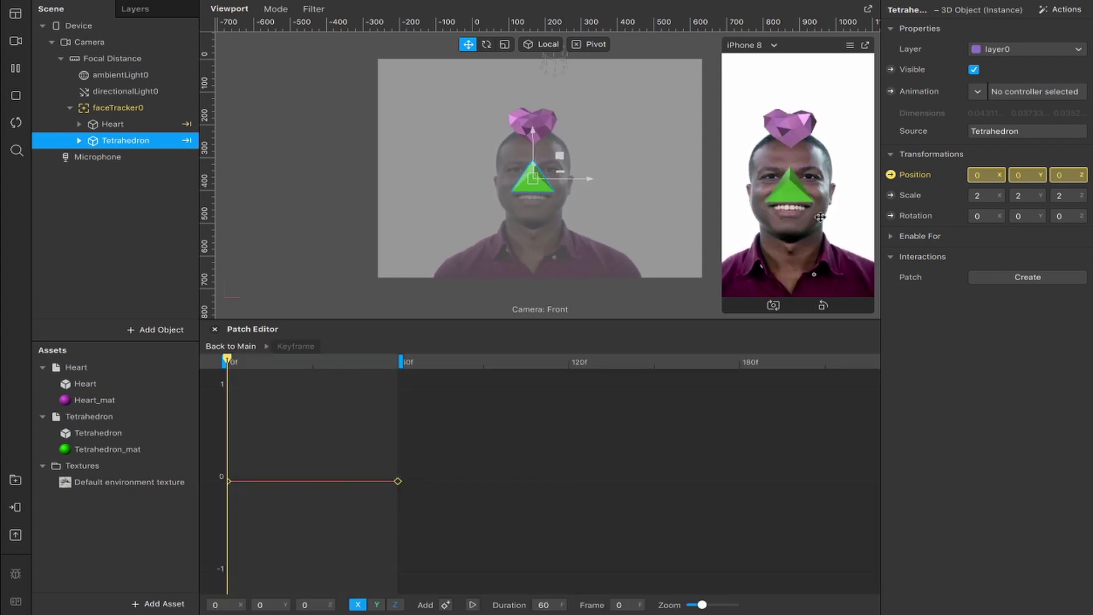
Step: Add an X keyframe at frame 30, then move it to about frame 15 and slightly above zero
left_click(312, 362)
left_click(446, 605)
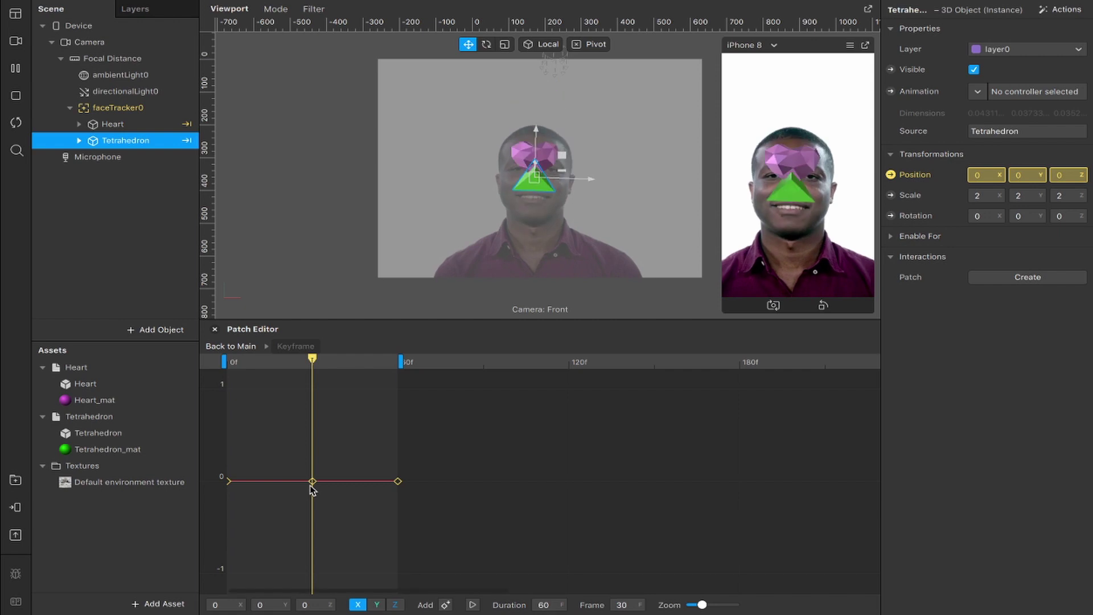
mouse_move(275, 482)
left_mouse_down()
mouse_move(258, 468)
mouse_move(271, 468)
left_mouse_up()
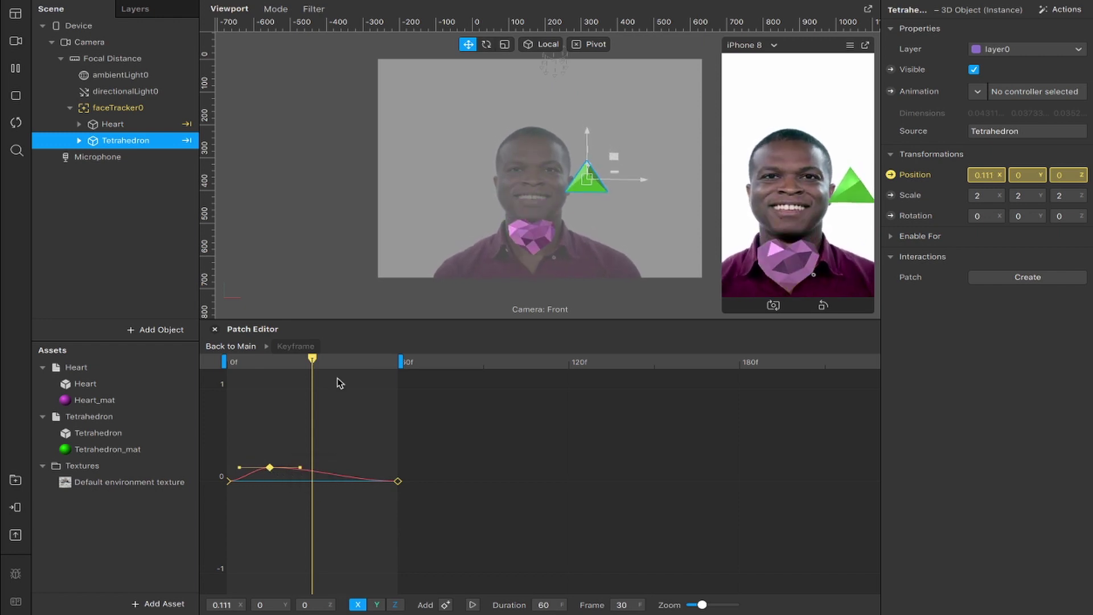
Step: Add a second X keyframe at frame 42, lower it slightly below zero and shift it to about frame 45
left_click(346, 362)
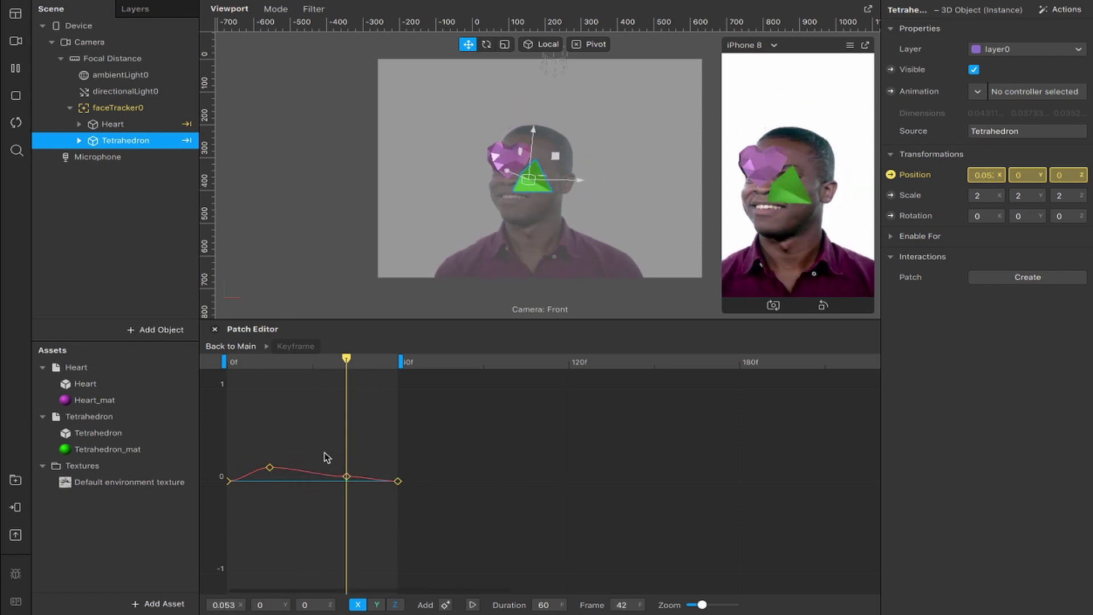
mouse_move(349, 480)
left_mouse_down()
mouse_move(351, 508)
mouse_move(347, 486)
left_mouse_up()
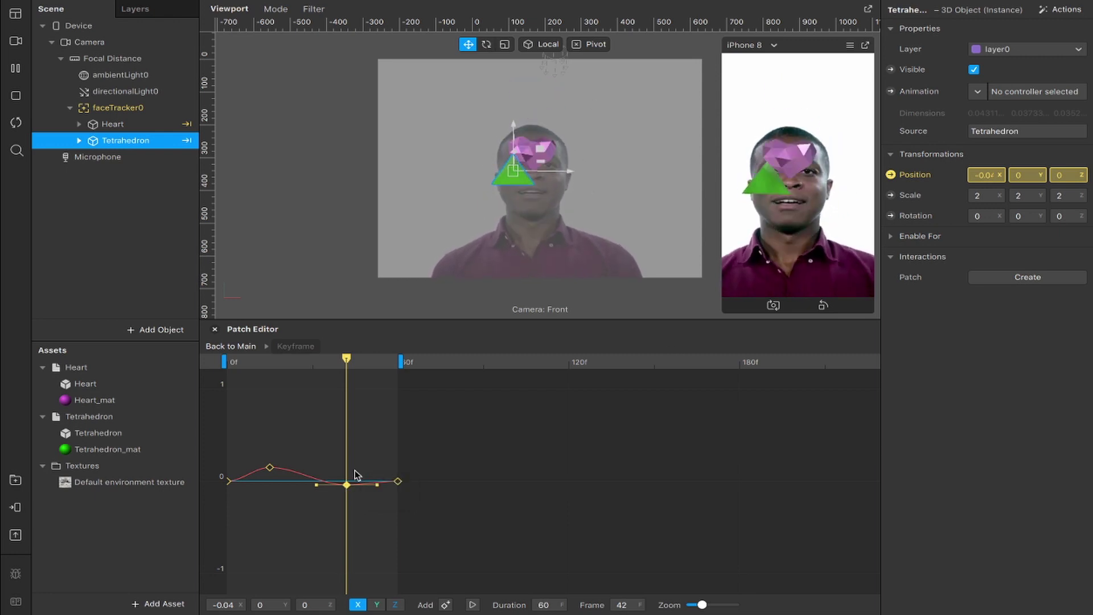
left_click_drag(349, 489, 356, 486)
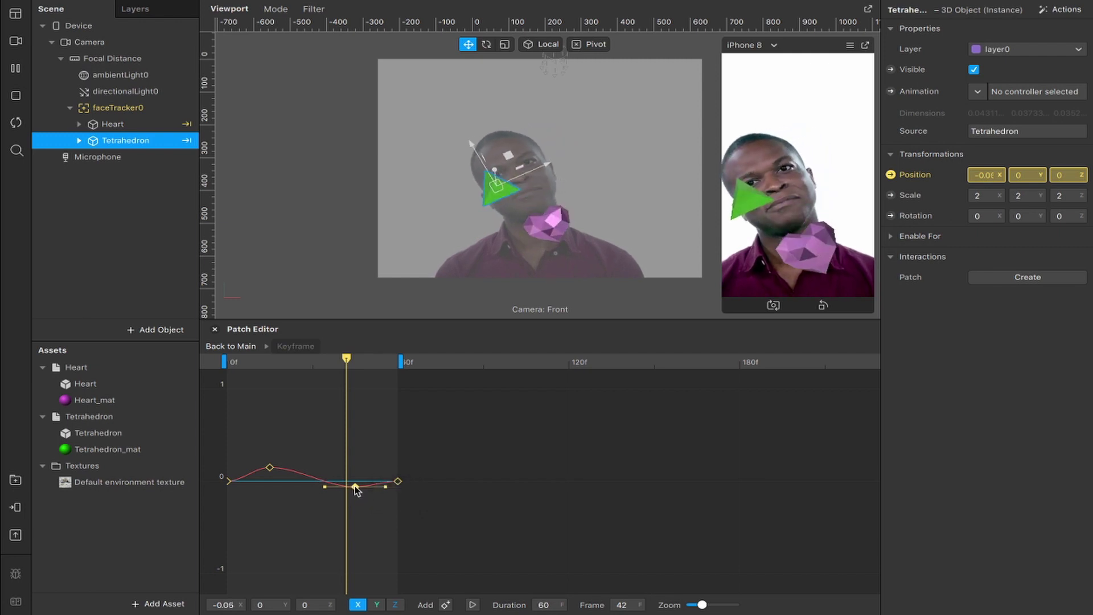
Step: Play back the Tetrahedron's keyframes, lower the first X keyframe closer to zero and play the animation again
left_click(470, 605)
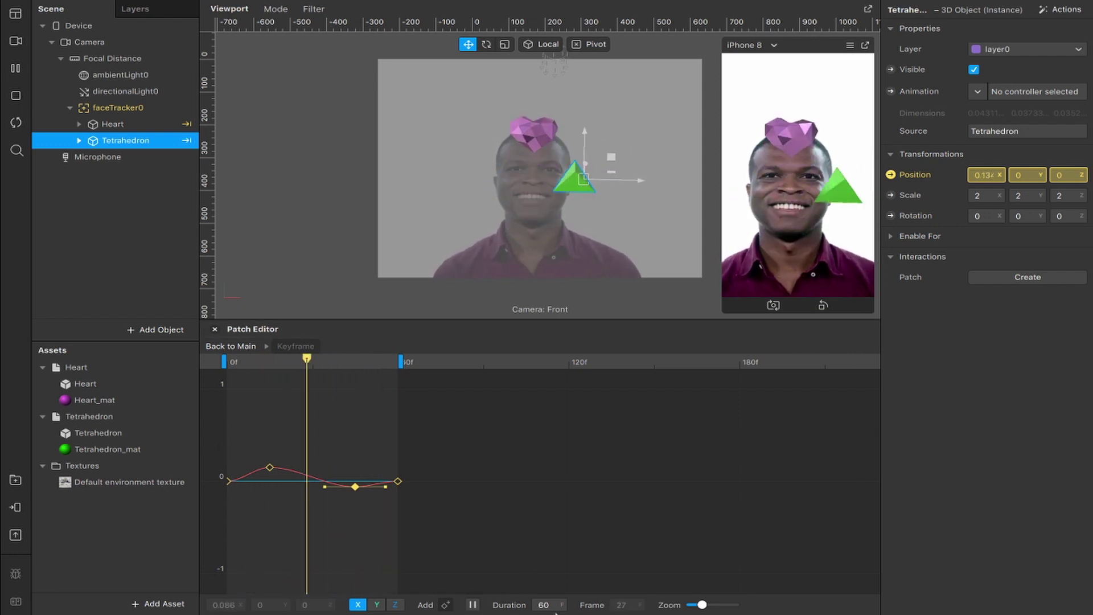
left_click(472, 605)
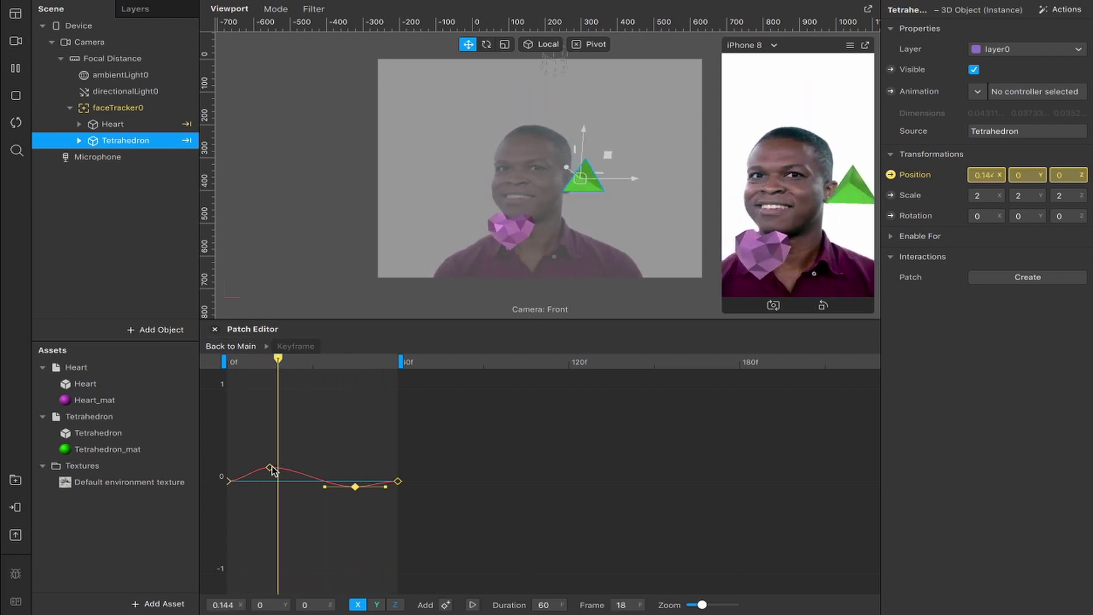
left_click_drag(271, 467, 274, 476)
left_click(472, 606)
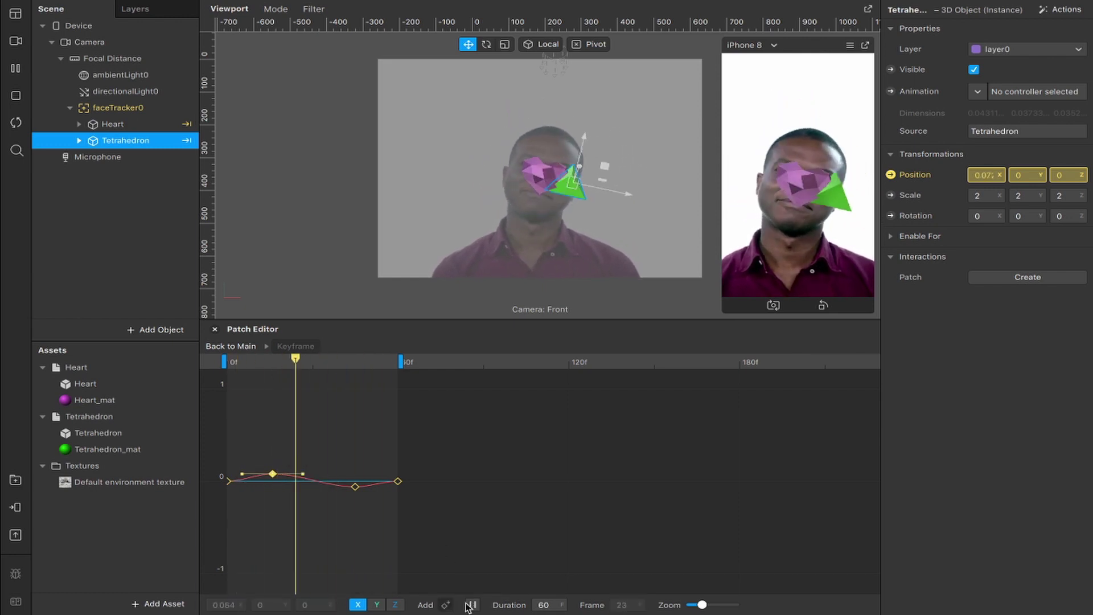
Step: Return to the main patch graph, set the lower Loop Animation patch's duration to 3.75 and enable Mirrored
left_click(242, 347)
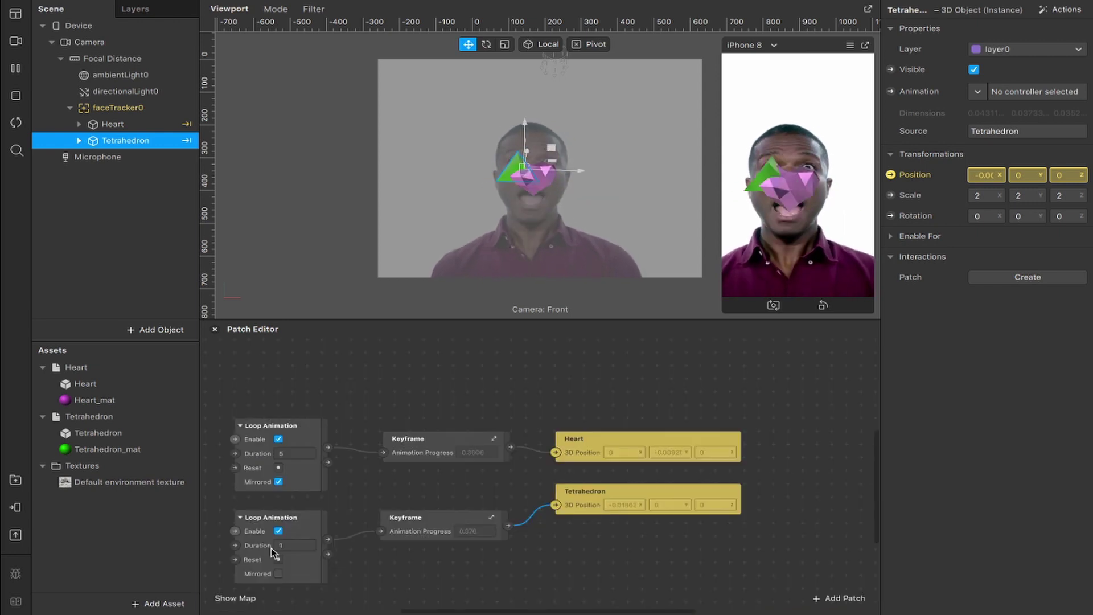
left_click(294, 545)
type("3.75")
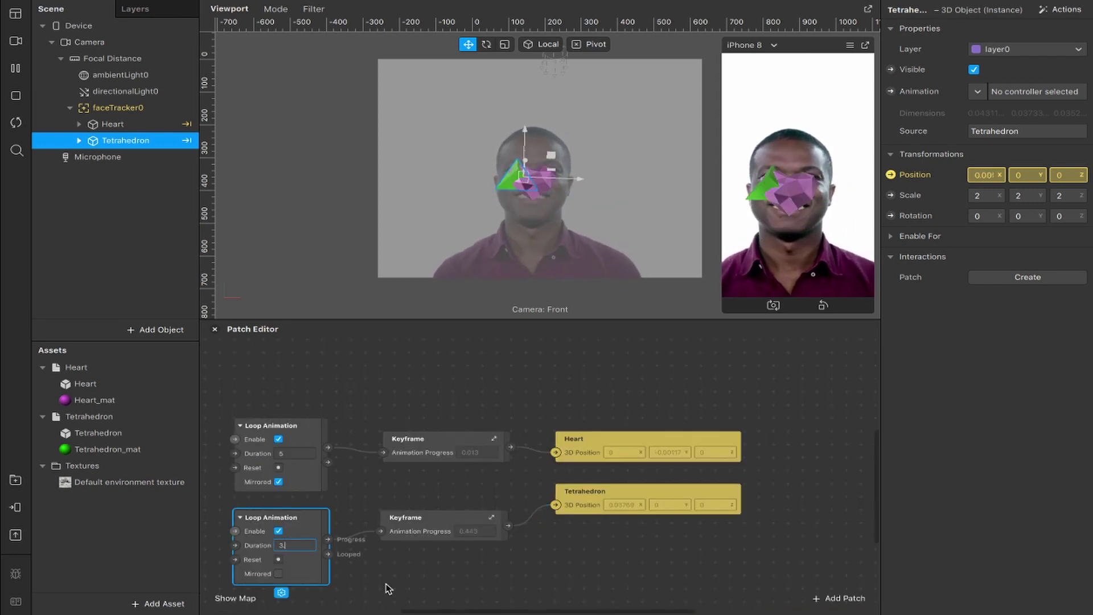
key("Return")
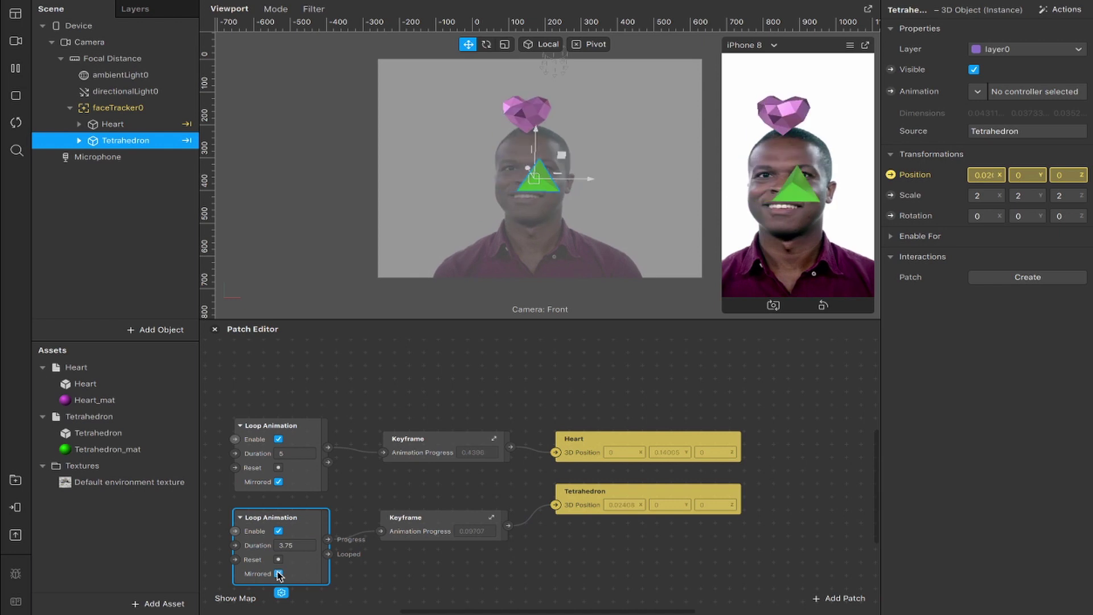
left_click(279, 574)
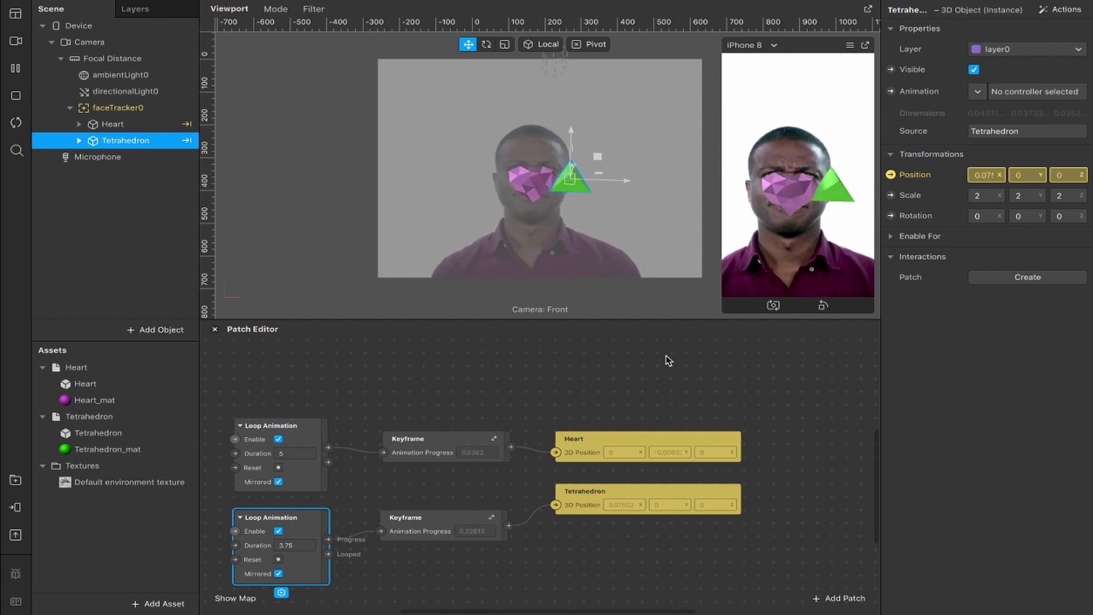
Step: Select the Heart and Tetrahedron together in the scene and turn off their visibility
left_click(137, 124, "shift")
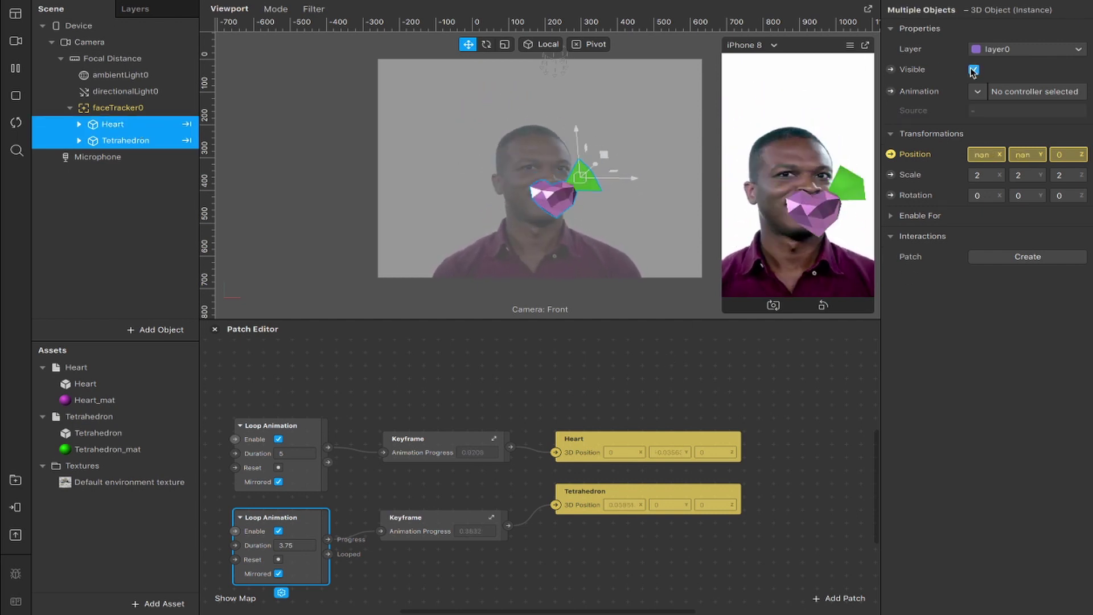
Step: Import the Star Primitive from the AR Library's 3D Shapes collection and close the library
left_click(15, 477)
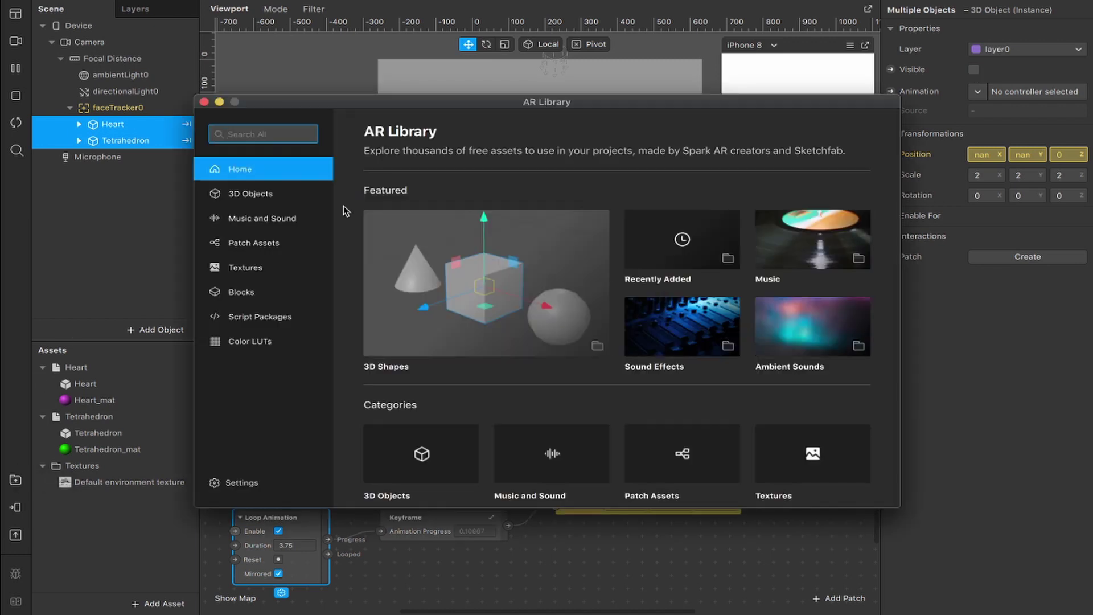
left_click(606, 296)
scroll(622, 358, "down", 5)
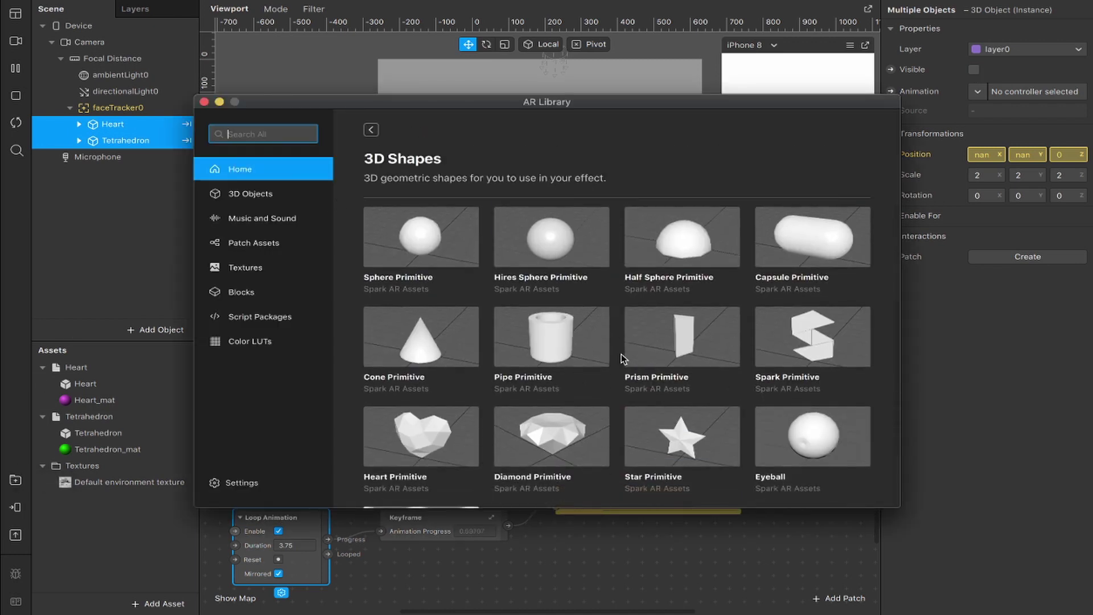
left_click(740, 239)
left_click(812, 159)
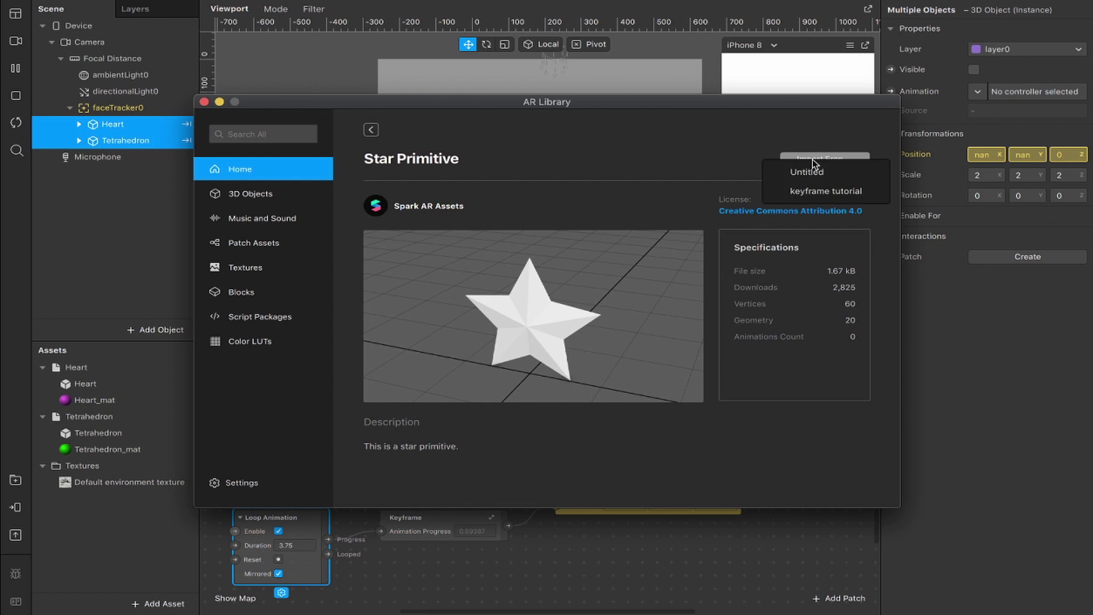
left_click(793, 179)
left_click(204, 101)
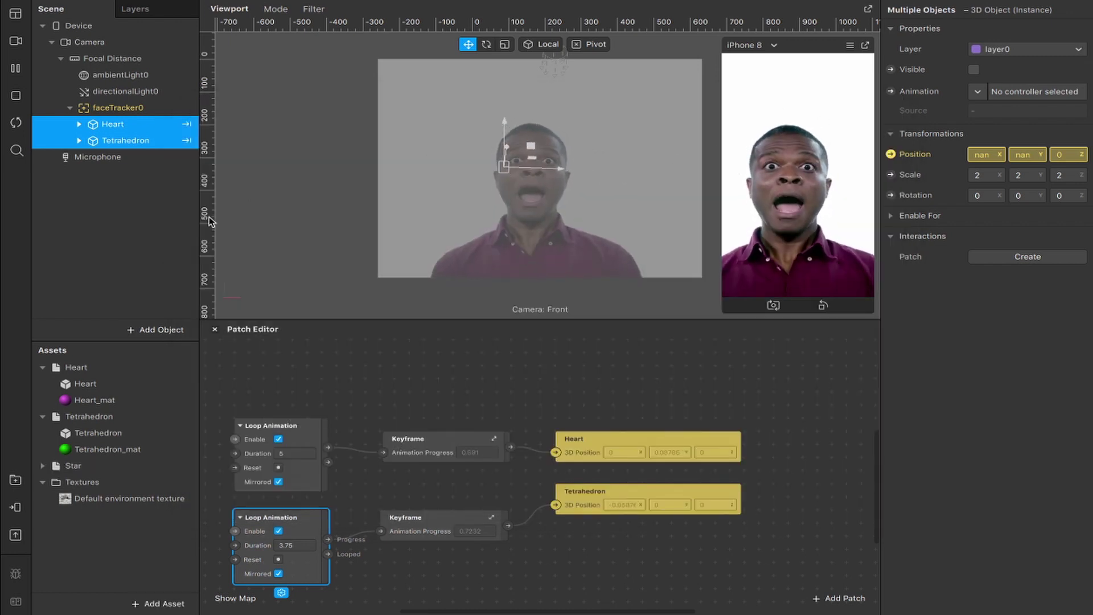
Step: Place the imported Star asset under faceTracker0 in the scene
left_click(71, 482)
left_click(73, 465)
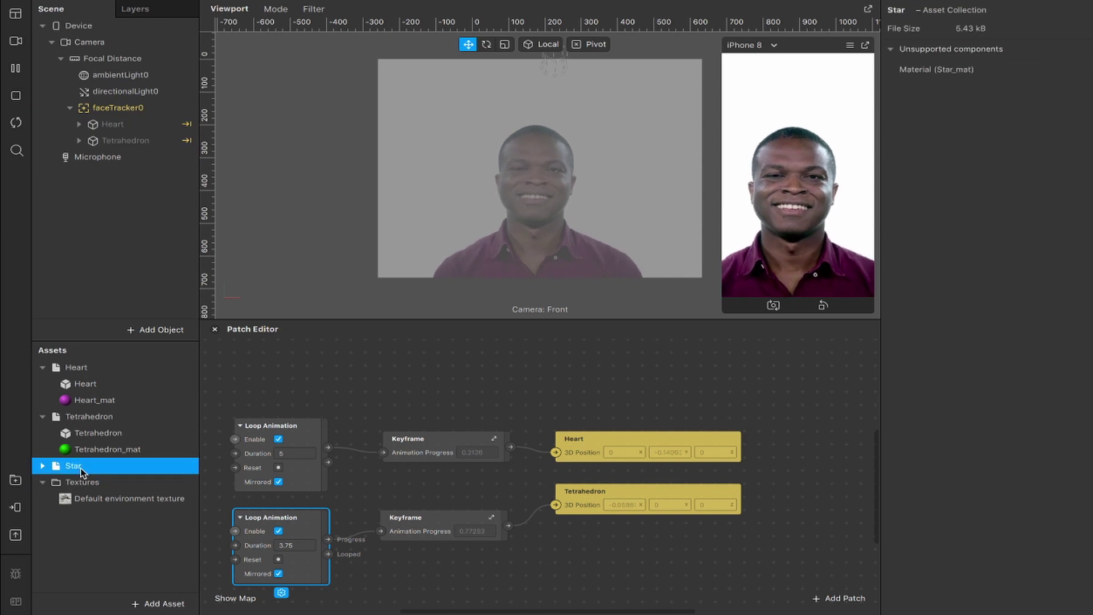
left_click_drag(73, 466, 142, 110)
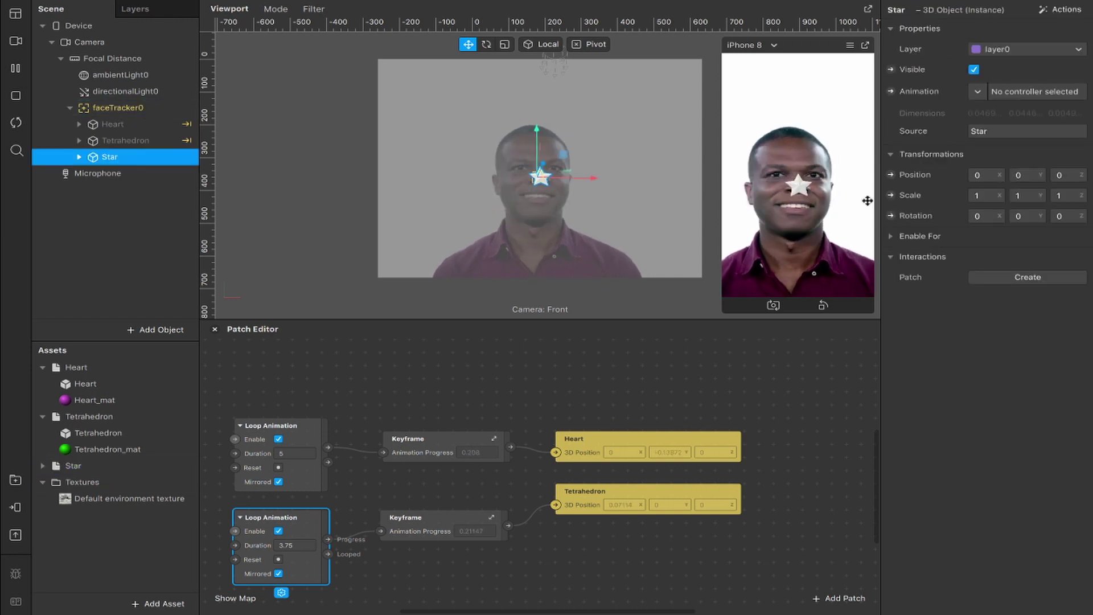
Step: Set the Star's scale to 2 on the X, Y and Z axes
left_click(977, 195)
type("2")
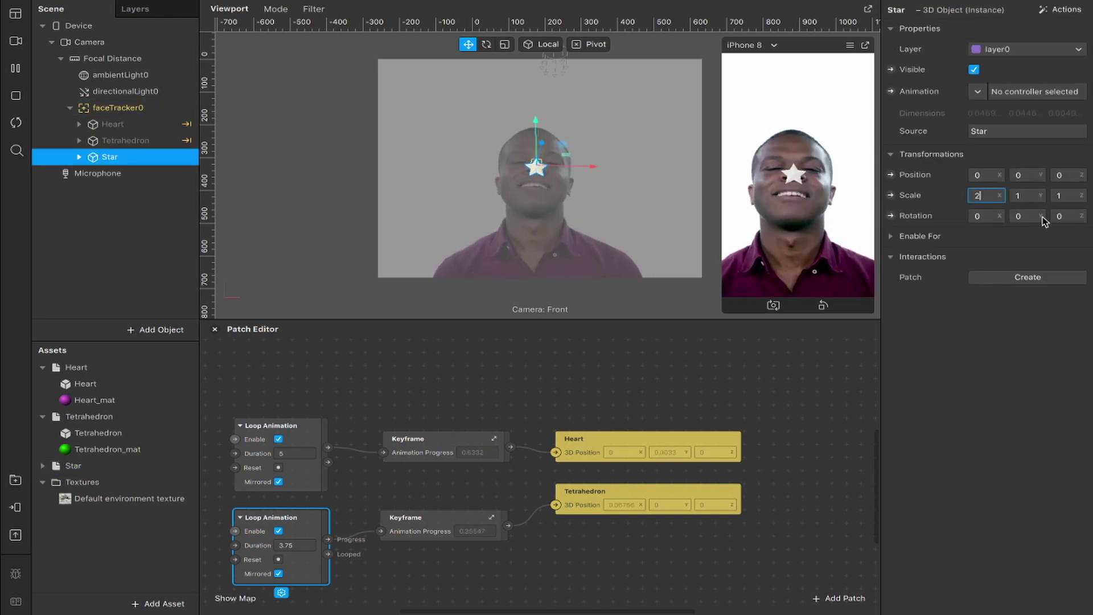
key("Return")
left_click(1028, 196)
type("2")
key("Return")
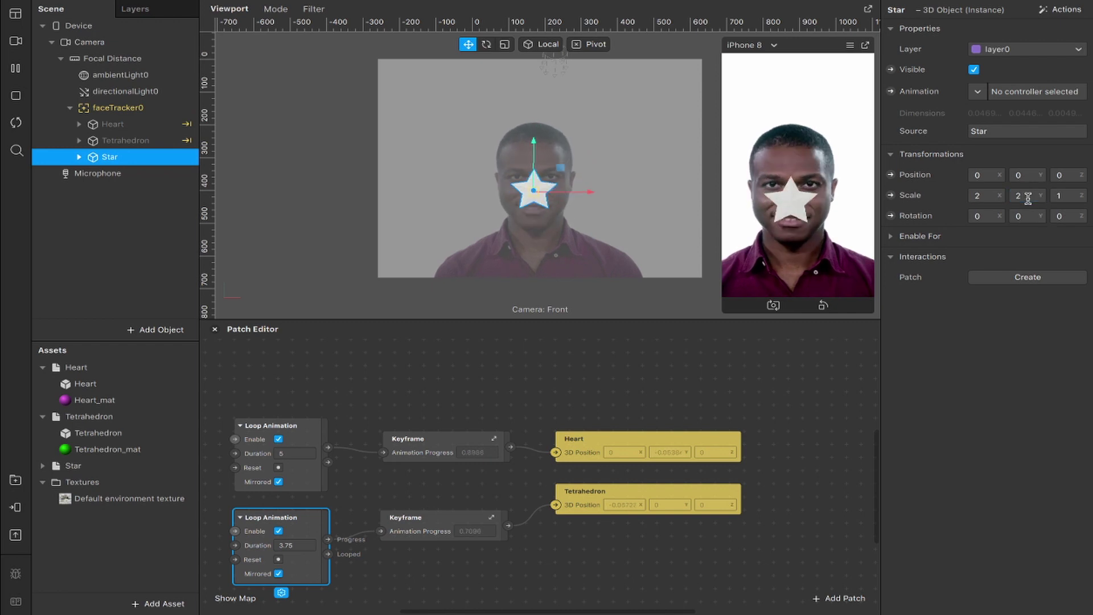
left_click(1065, 195)
type("2")
key("Return")
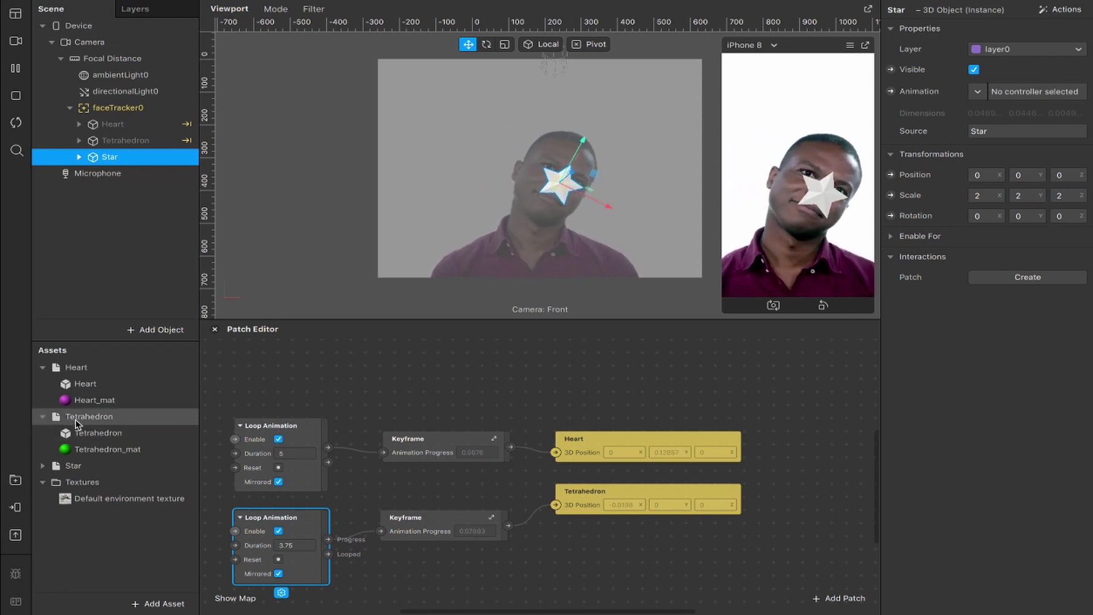
Step: Give the Star_mat material a Lemon yellow albedo color, with Metallic 74% and Roughness 25%
left_click(55, 467)
left_click(91, 498)
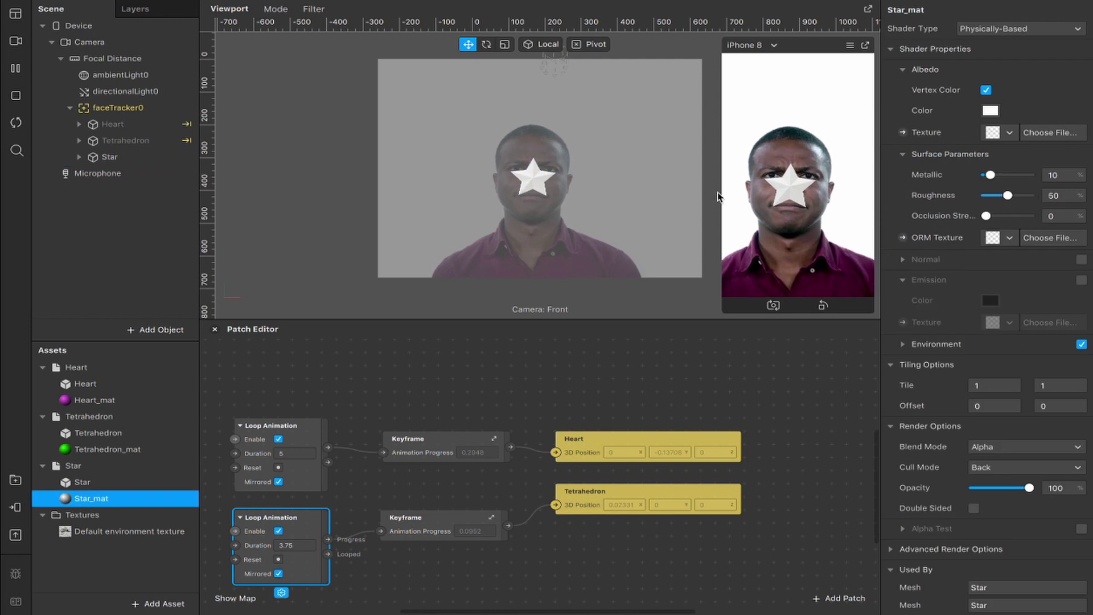
left_click(990, 111)
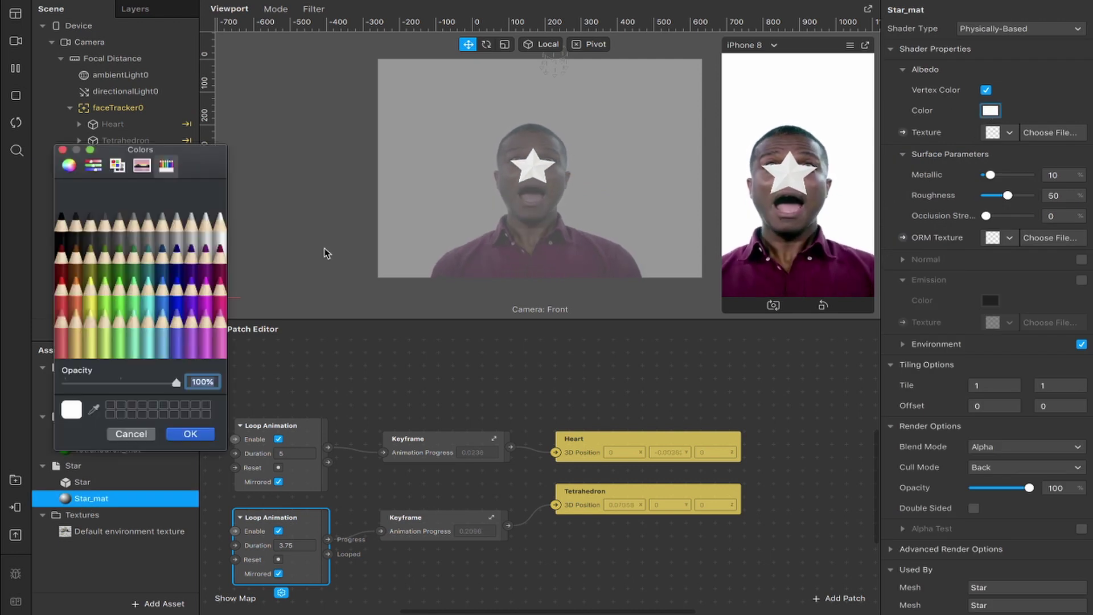
left_click(93, 294)
left_click(189, 434)
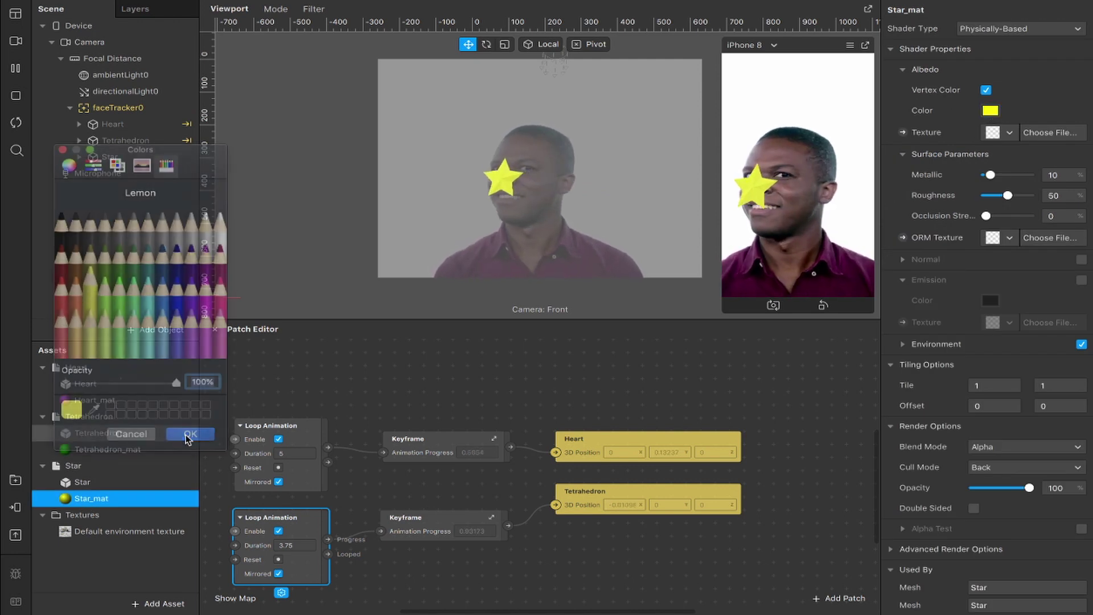
left_click_drag(1007, 195, 1017, 175)
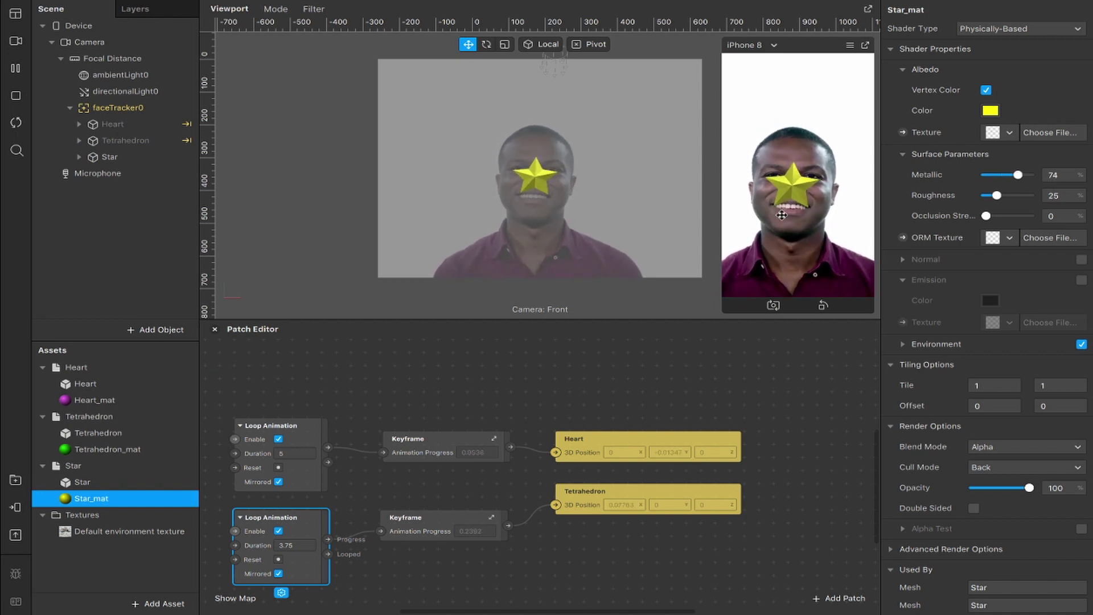
Step: Add a third Loop Animation patch below the existing ones and connect its Progress output to a new Keyframe patch
scroll(572, 413, "down", 3)
scroll(571, 413, "left", 2)
right_click(456, 555)
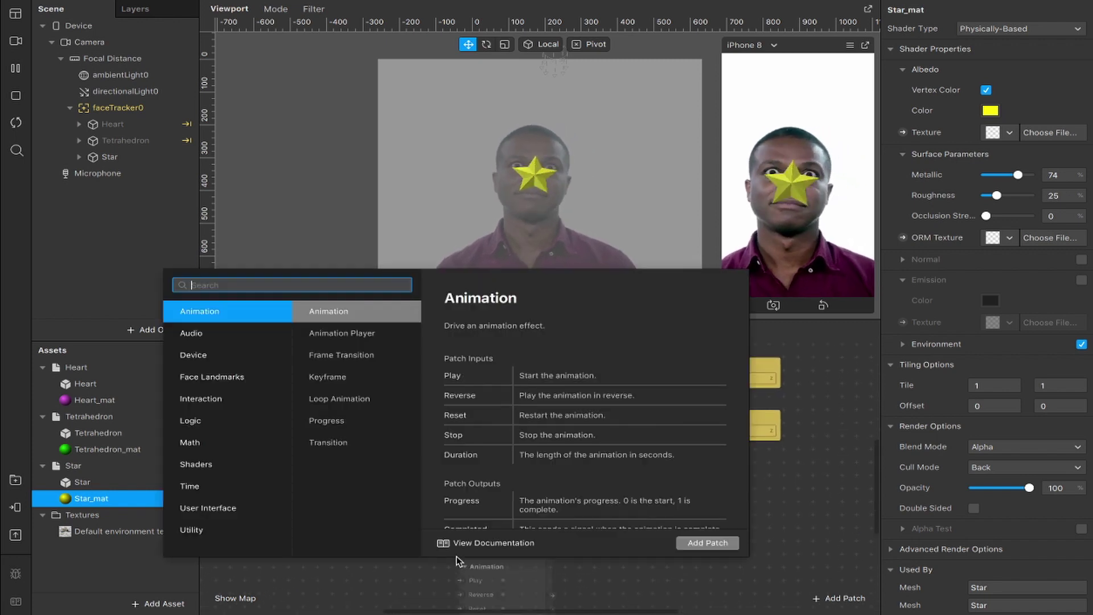
type("loop")
key("Return")
left_click_drag(472, 565, 288, 548)
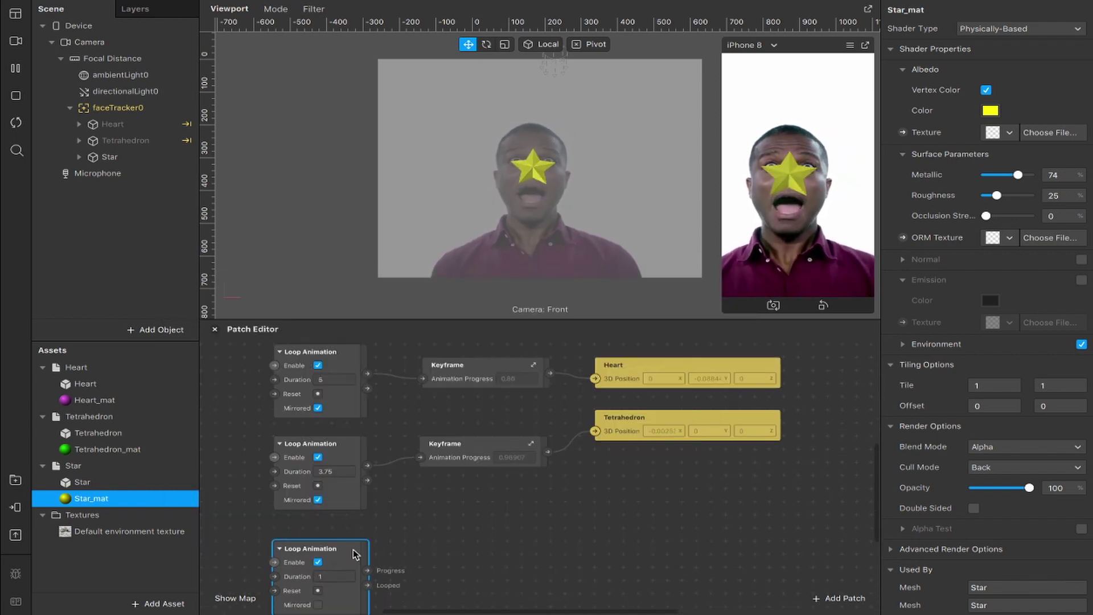
left_click_drag(368, 570, 408, 565)
type("keyframe")
key("Return")
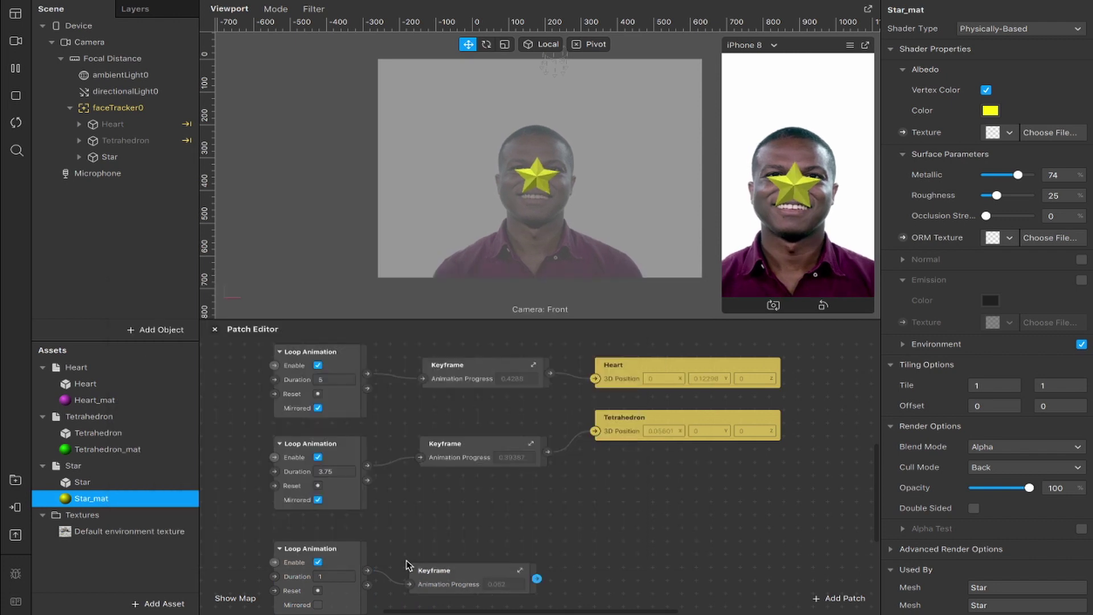
Step: Create a 3D Position patch for the Star, place it beside the new Keyframe patch and connect the Keyframe output to it
left_click(108, 156)
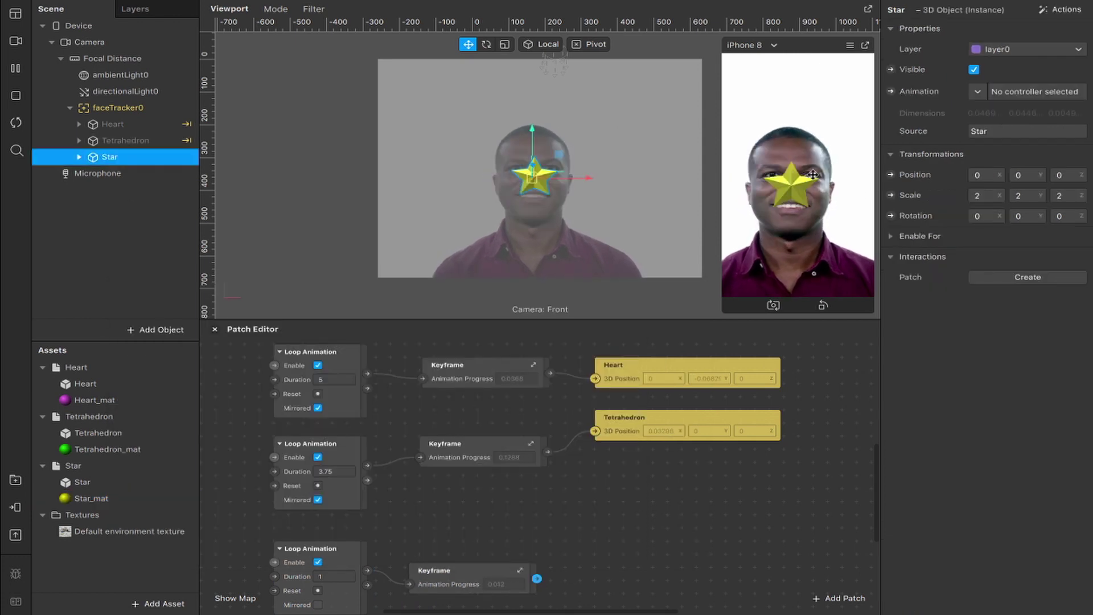
left_click(891, 175)
left_click_drag(626, 483, 692, 547)
left_click_drag(537, 579, 610, 562)
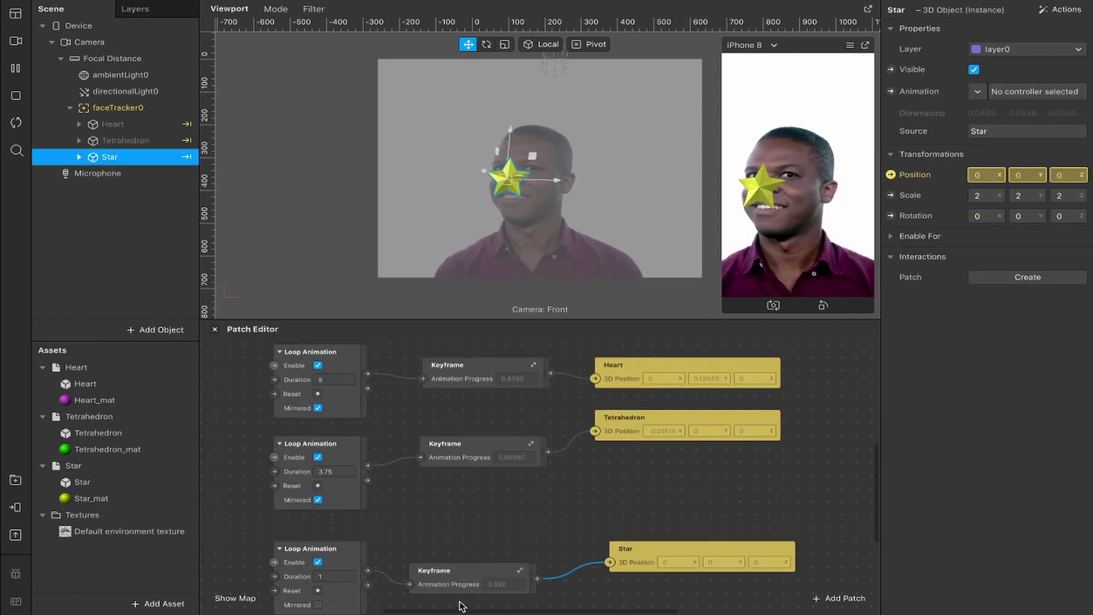
Step: Open the Star's Keyframe patch timeline and add an X keyframe at frame 15 with value 0.1
left_click(521, 570)
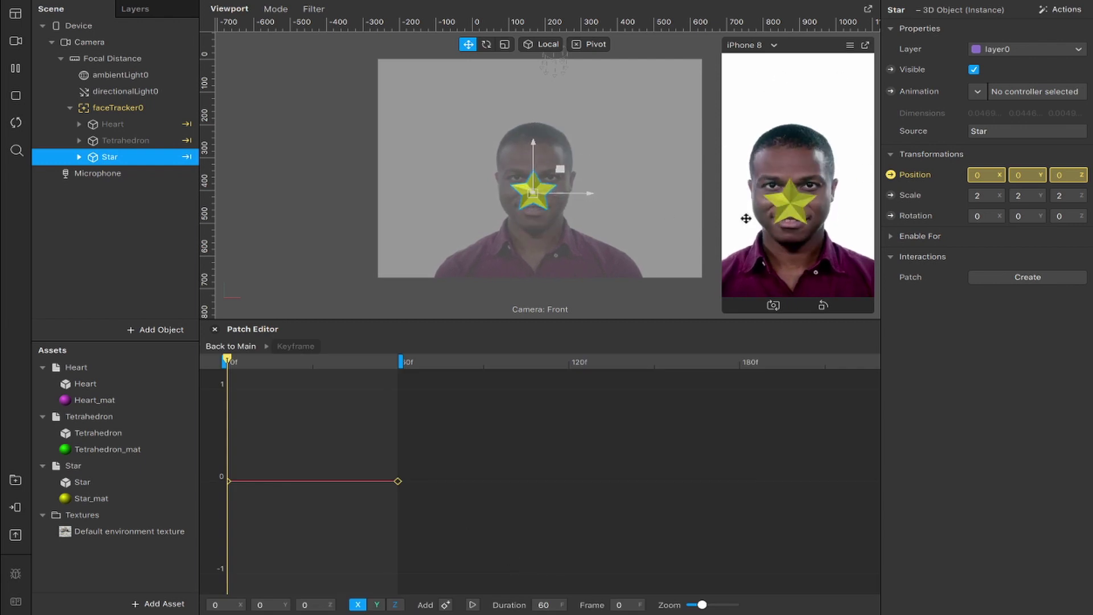
left_click(589, 555)
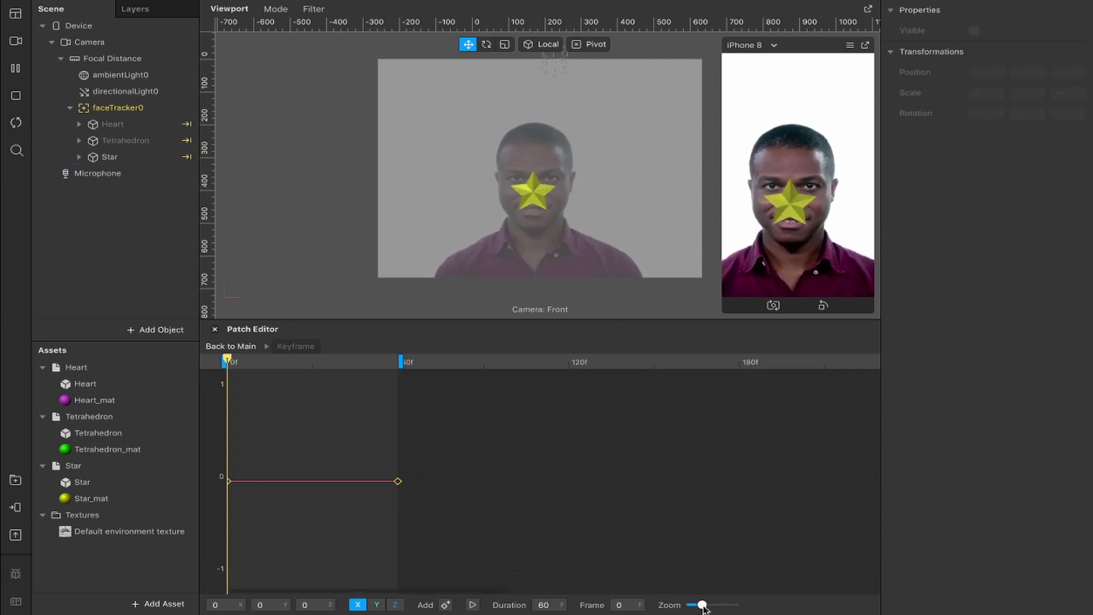
left_click_drag(702, 607, 701, 608)
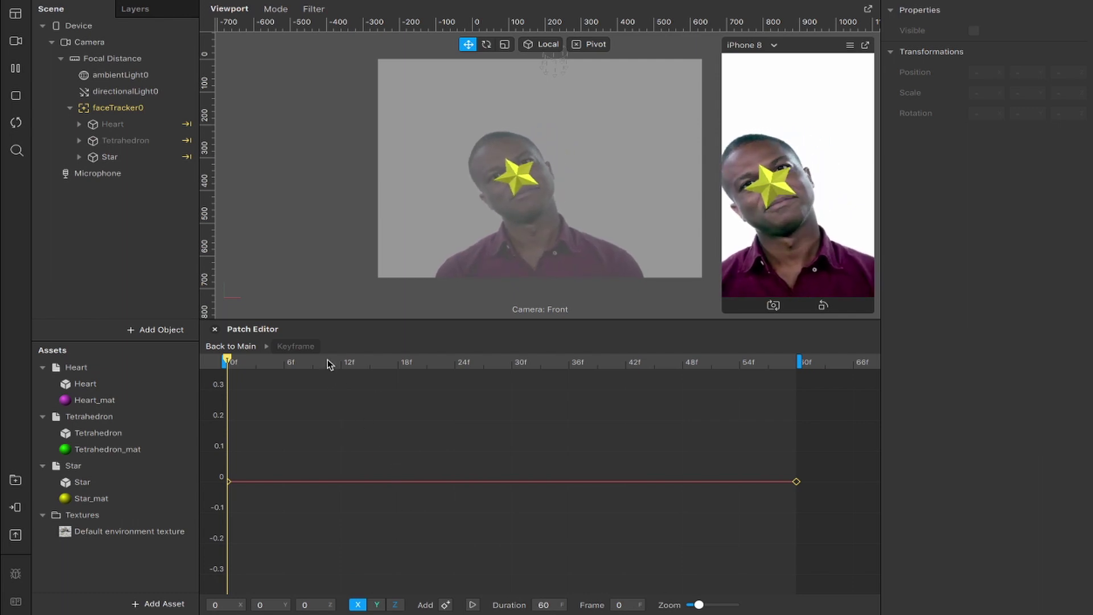
left_click_drag(327, 363, 370, 364)
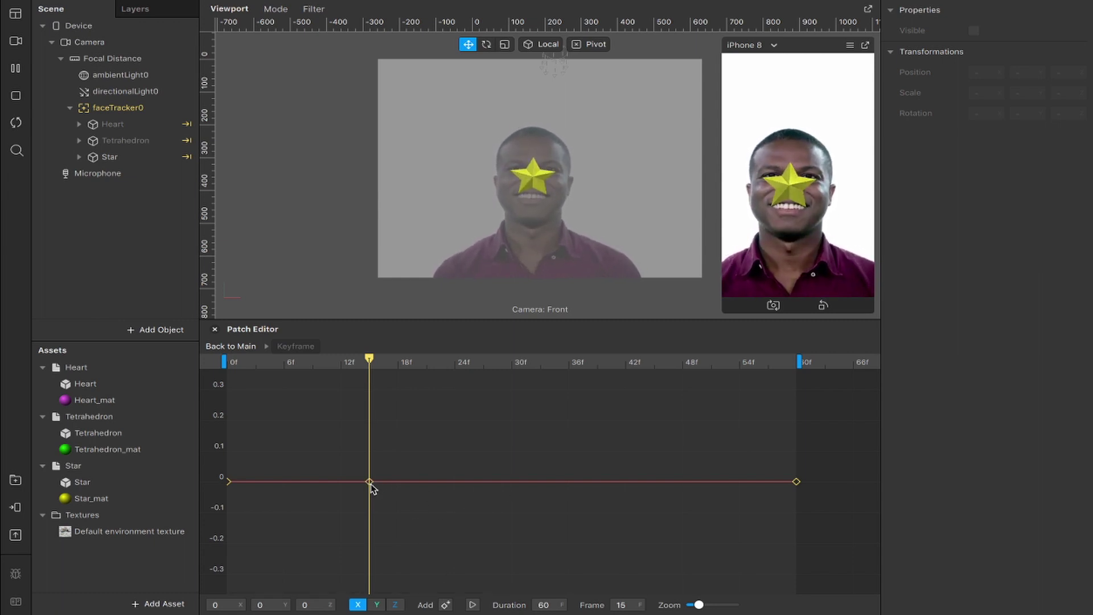
left_click_drag(370, 484, 371, 454)
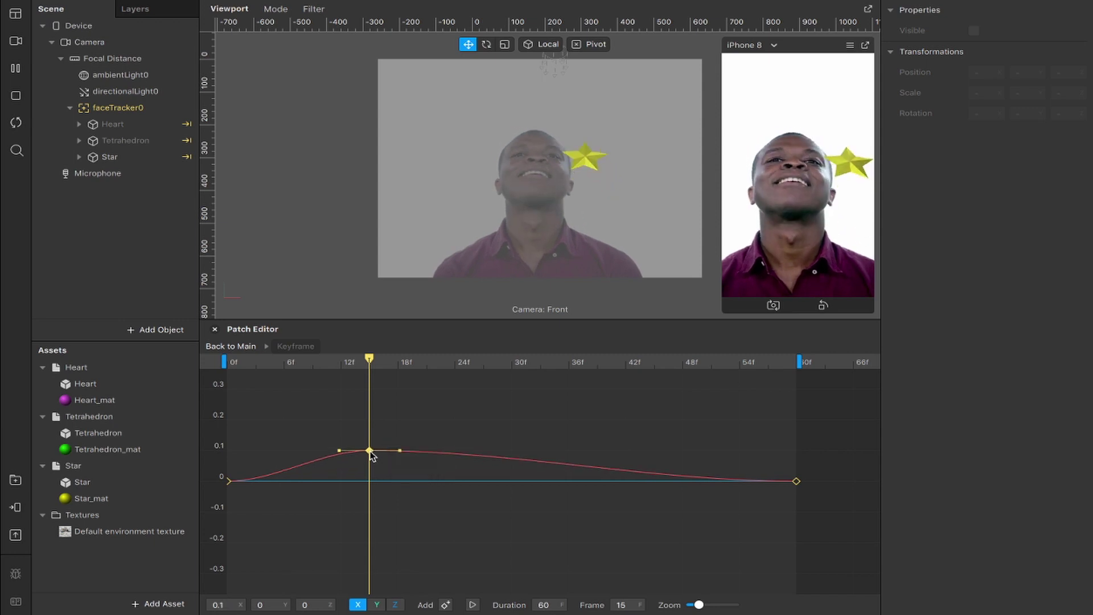
Step: Add another X keyframe at frame 30 of the Star's animation with value 0.1
left_click_drag(494, 362, 514, 364)
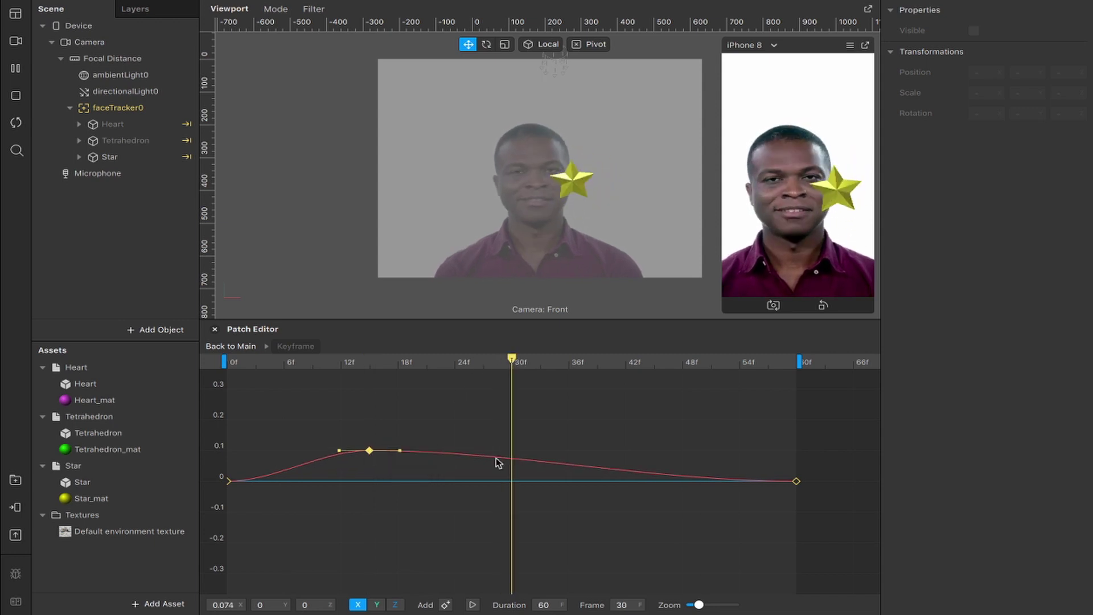
left_click(447, 605)
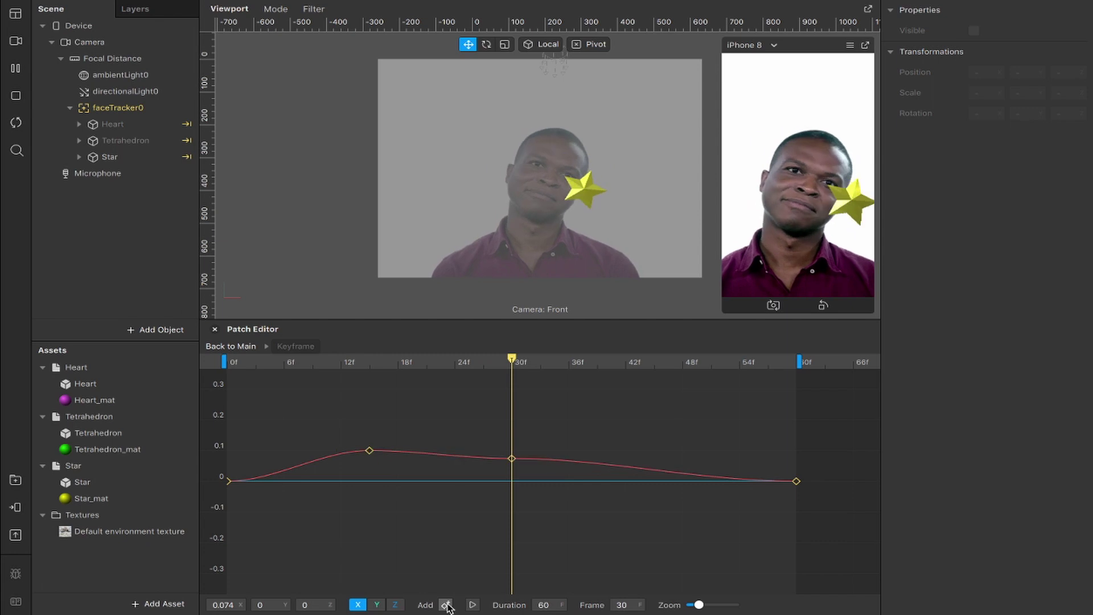
left_click_drag(513, 461, 514, 454)
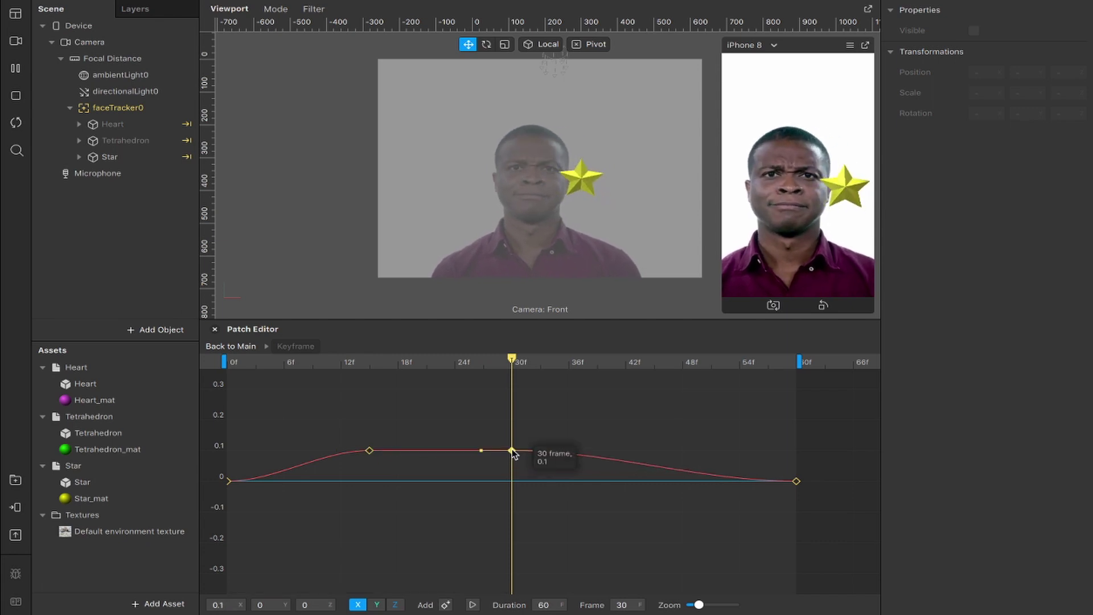
left_click_drag(394, 370, 470, 410)
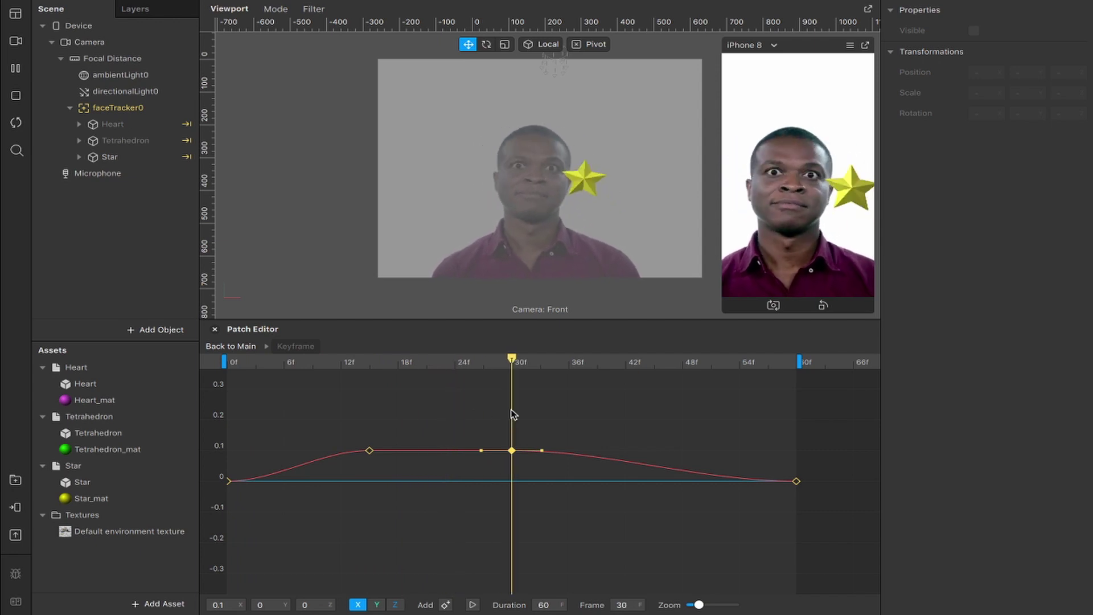
Step: Add an X keyframe at frame 45 with value 0 and play back the Star's sideways motion
left_click_drag(512, 414, 562, 418)
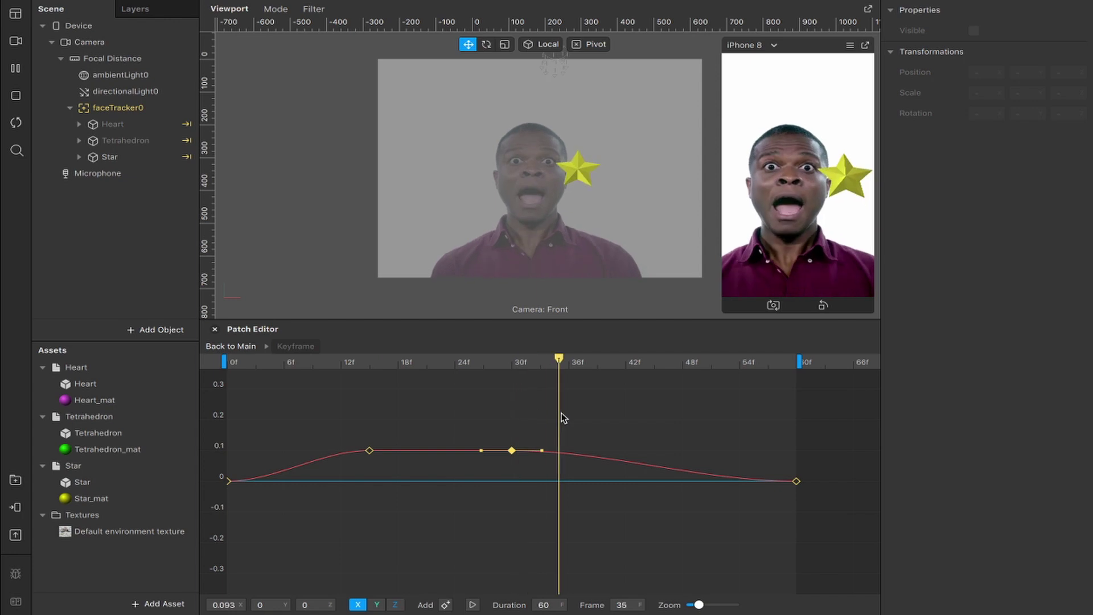
mouse_move(647, 421)
left_mouse_down()
mouse_move(742, 411)
mouse_move(659, 417)
left_mouse_up()
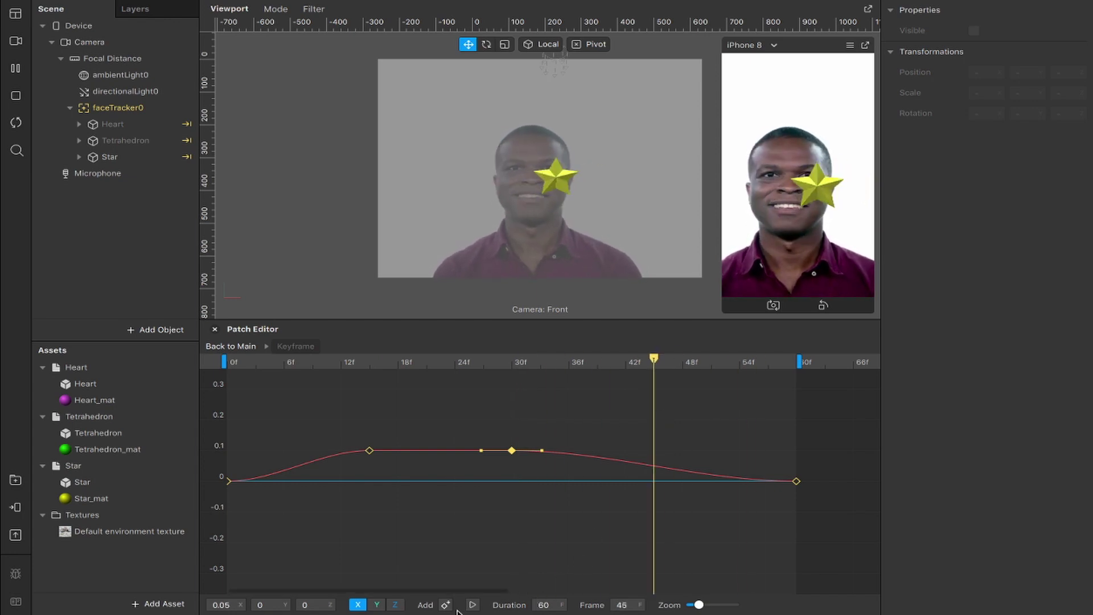
left_click_drag(656, 471, 655, 479)
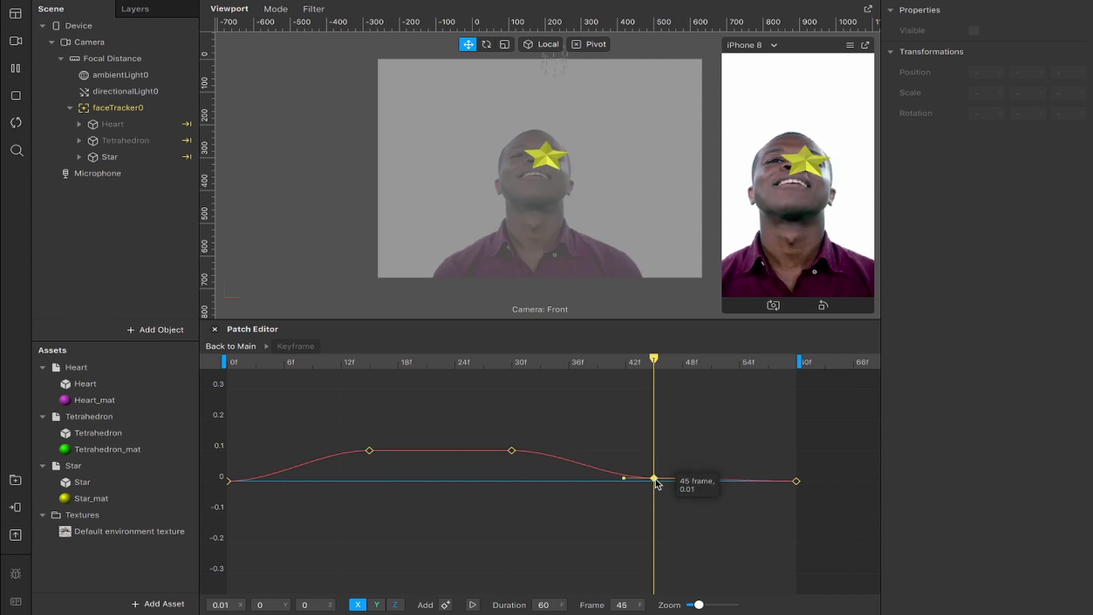
left_click(607, 367)
left_click_drag(608, 371, 212, 386)
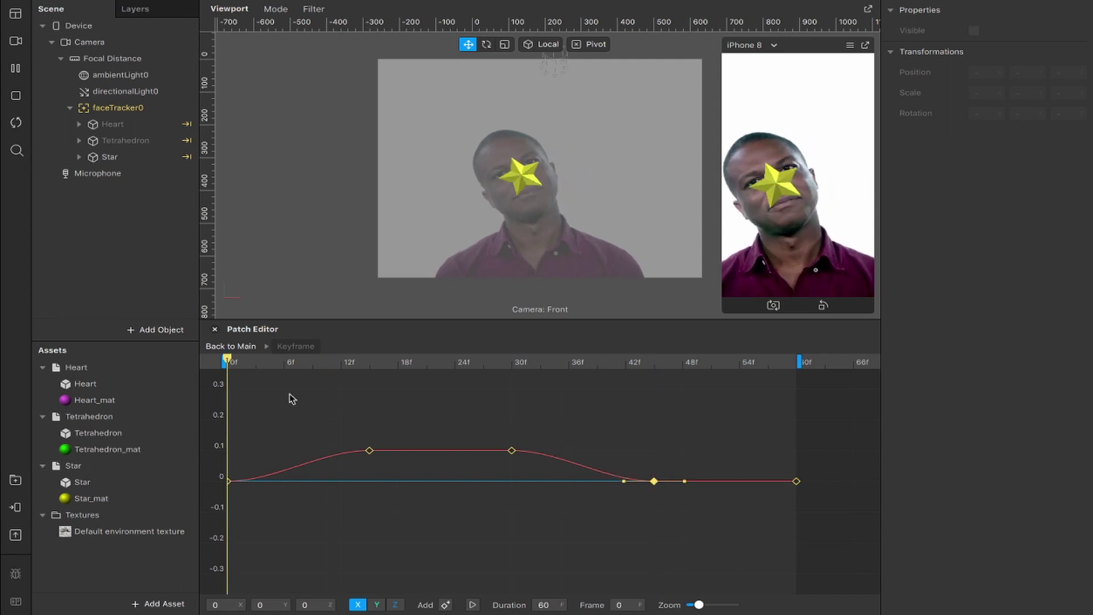
left_click(474, 606)
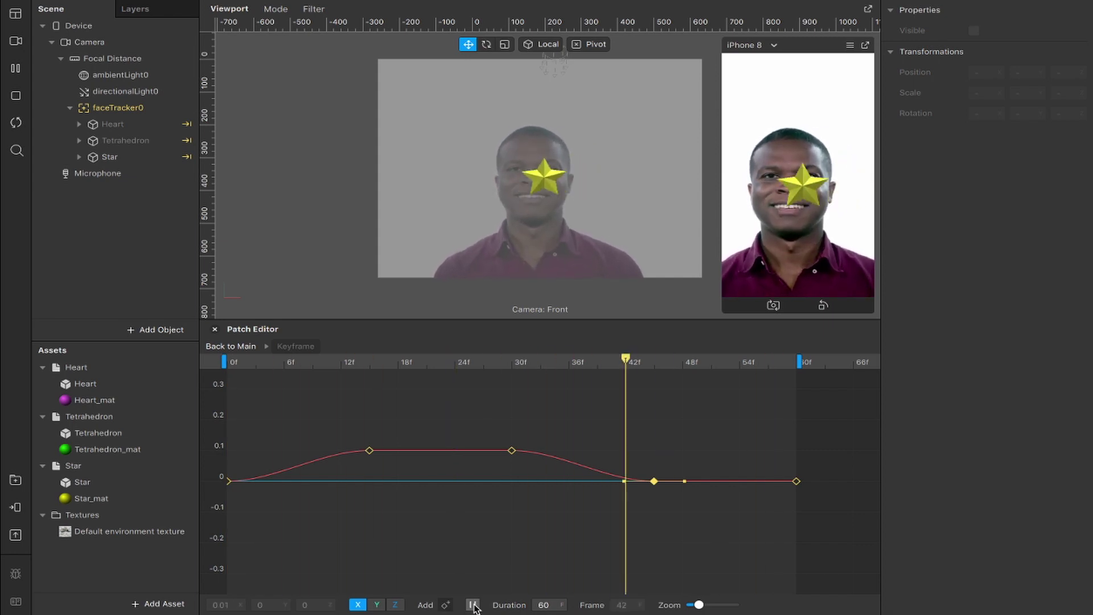
left_click(473, 606)
Step: On the Star's Y curve, add keyframes at frame 15 with value 0 and at frame 30 with value -0.1
left_click(377, 605)
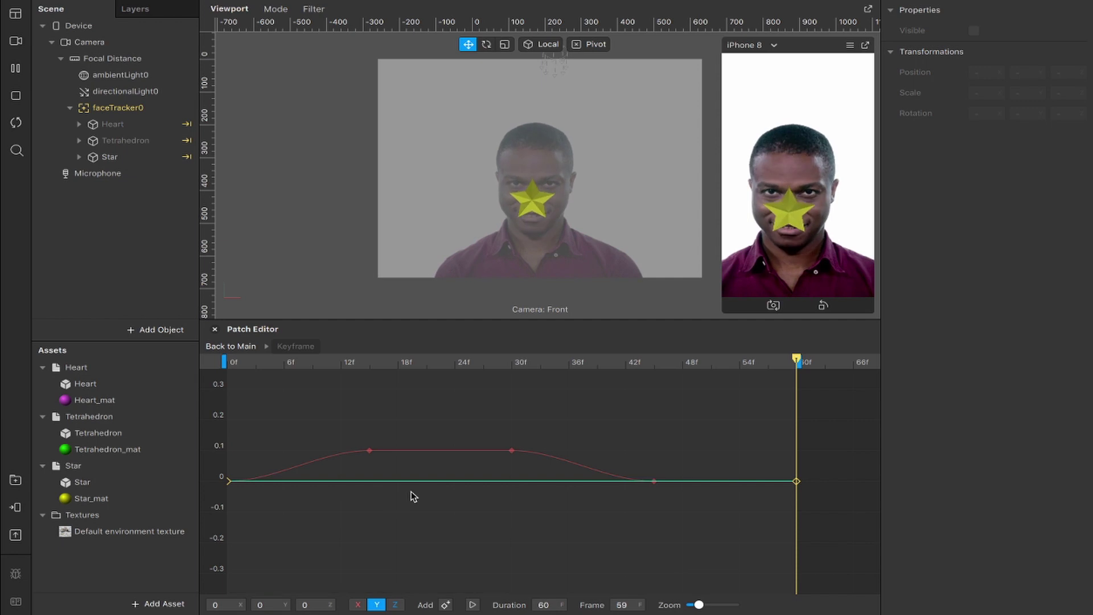
left_click_drag(360, 363, 368, 367)
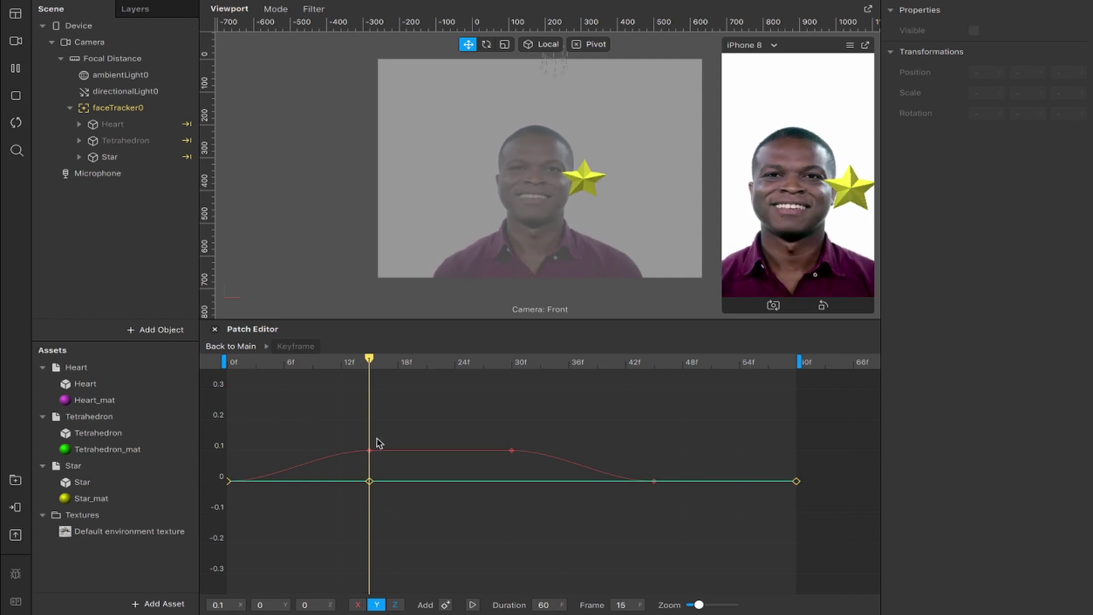
left_click_drag(366, 364, 515, 365)
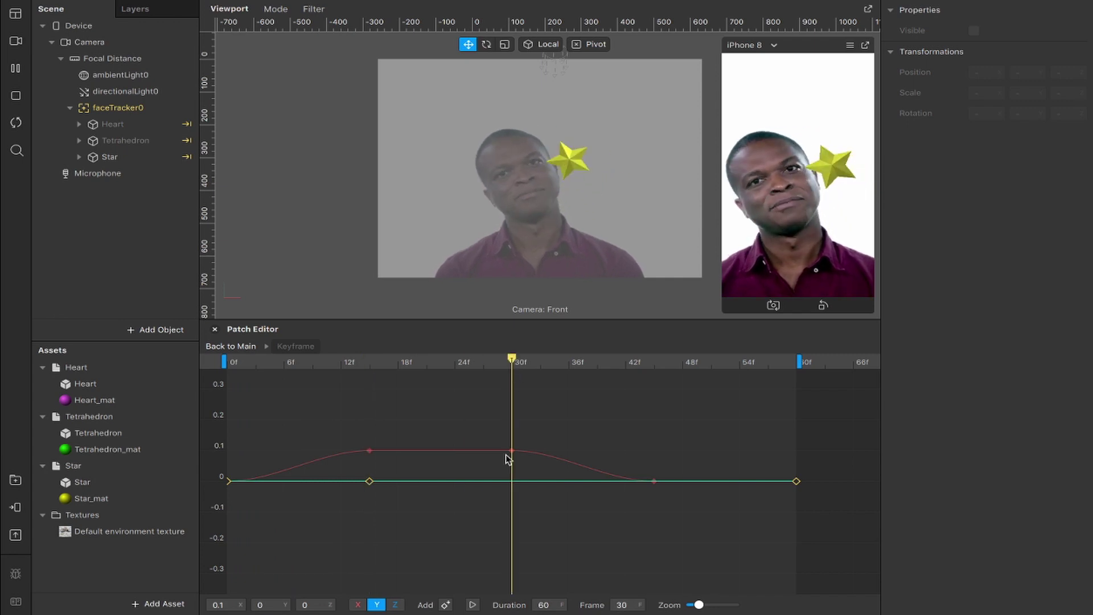
left_click(512, 481)
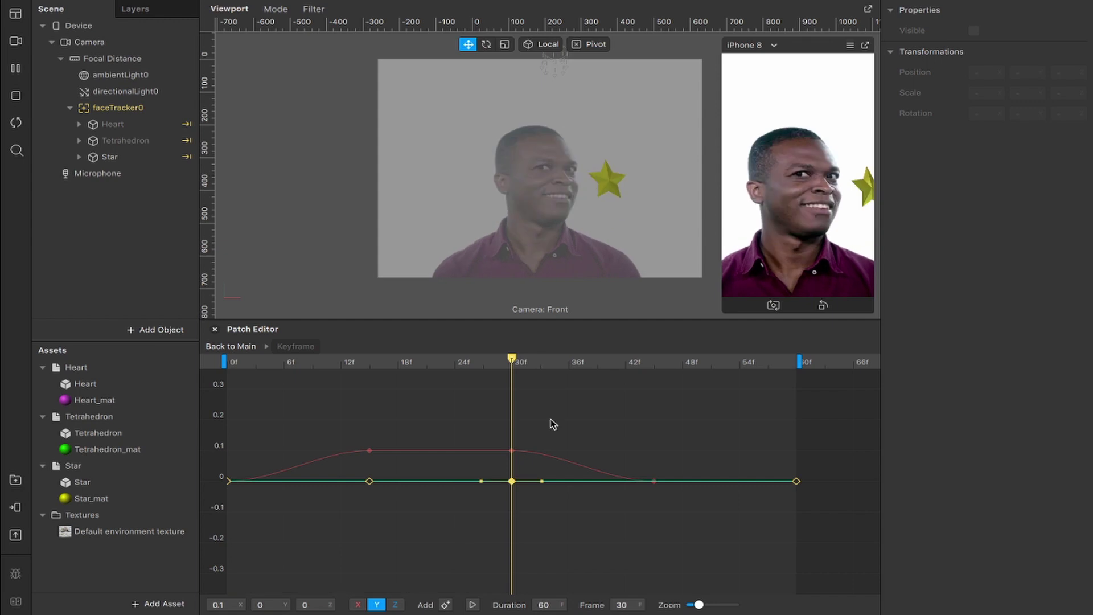
left_click_drag(512, 482, 513, 515)
left_click_drag(225, 362, 395, 377)
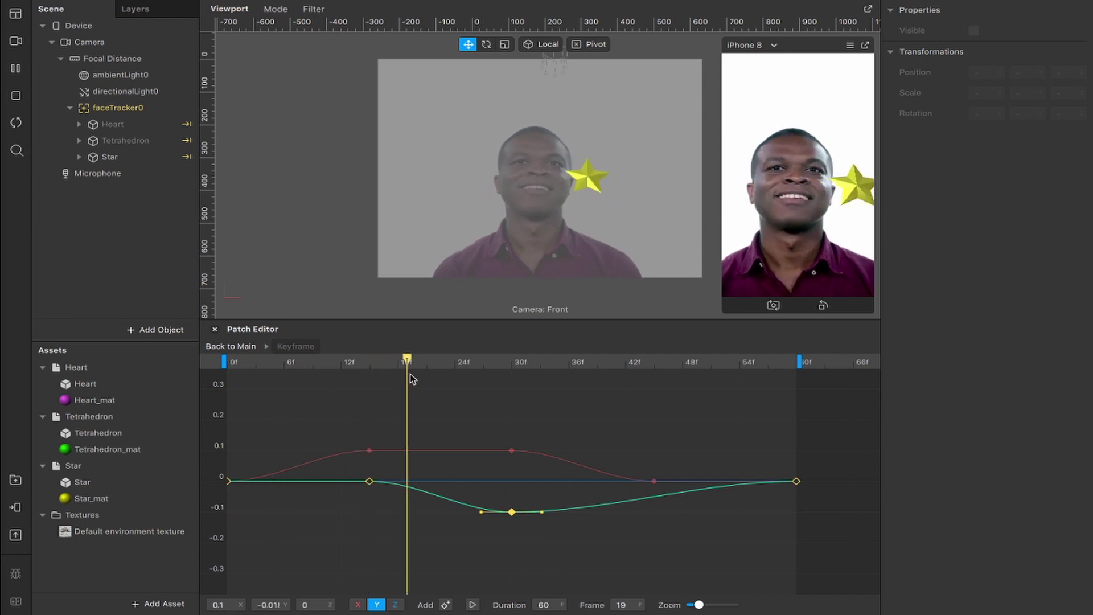
Step: Add a Y keyframe at frame 45 with value -0.1 and play back the Star's combined motion
left_click_drag(411, 378, 654, 403)
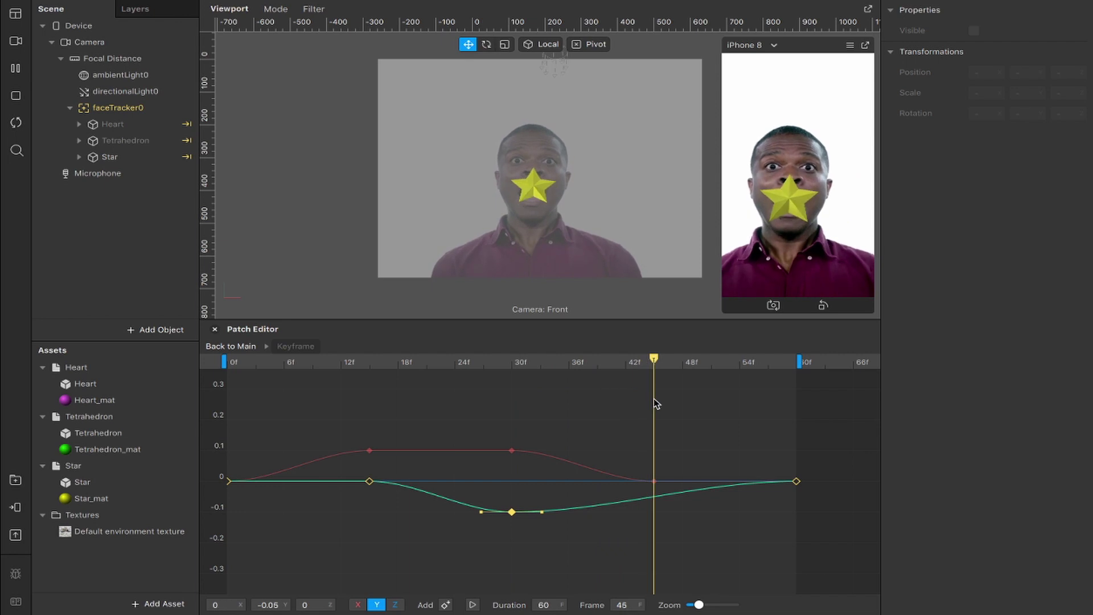
left_click(446, 604)
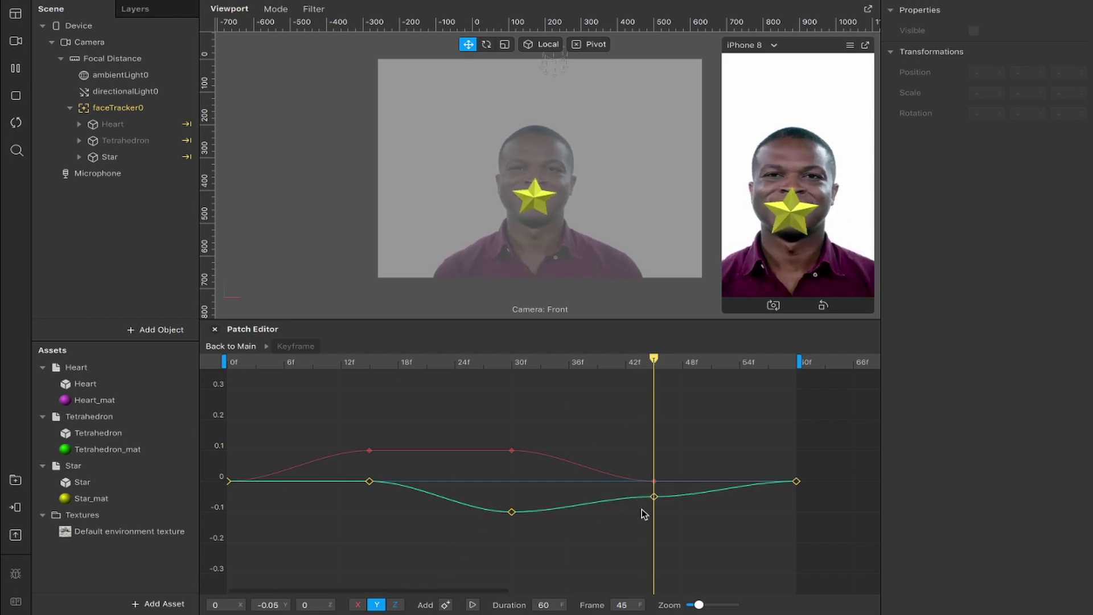
left_click_drag(653, 497, 654, 513)
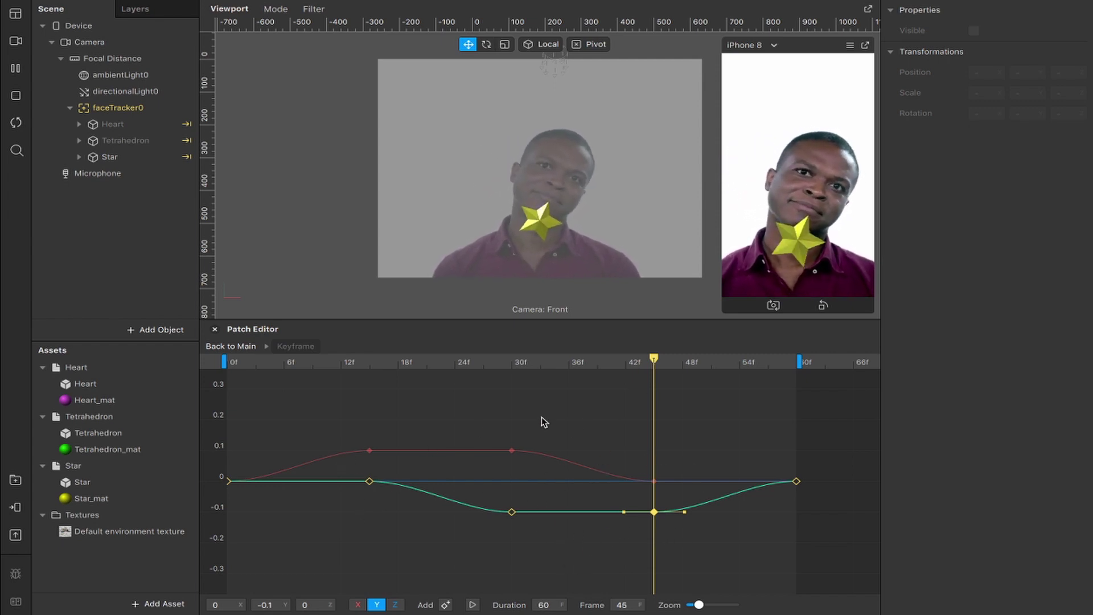
left_click(472, 604)
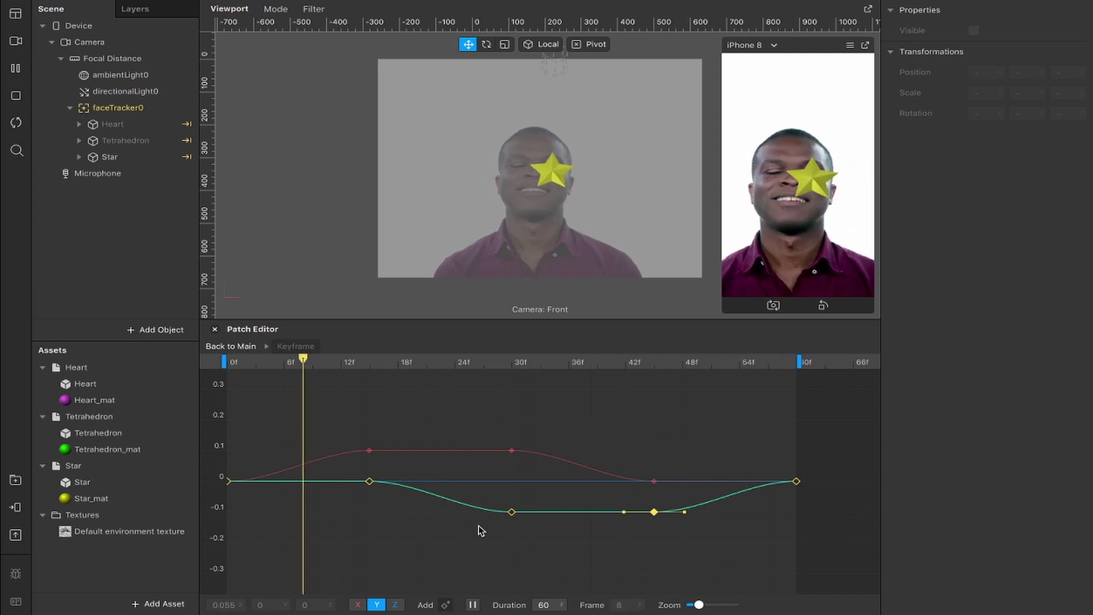
left_click(473, 605)
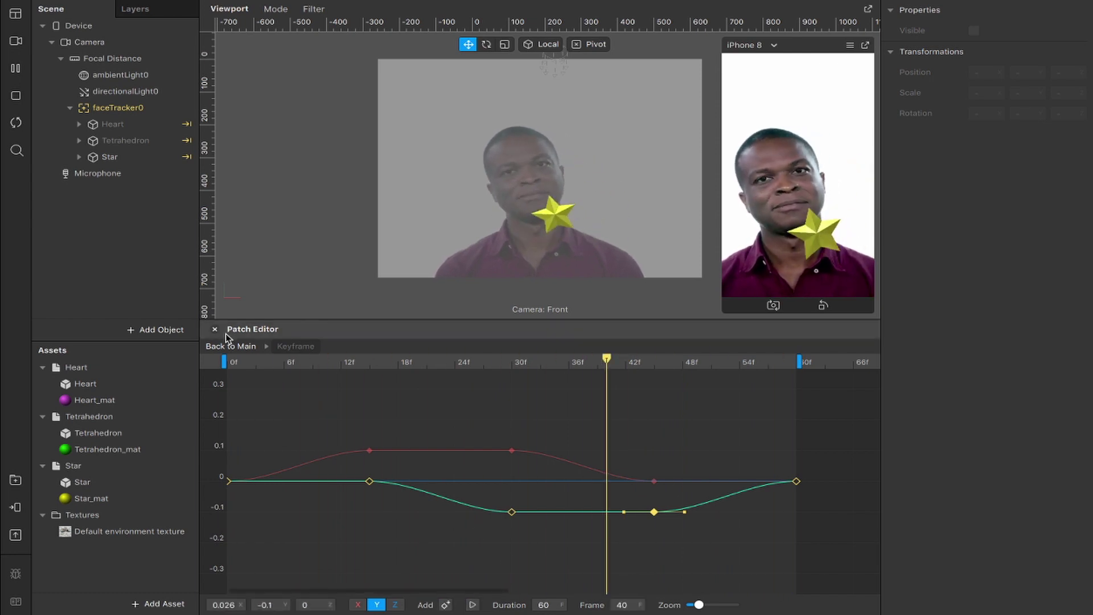
Step: Return to the main patch graph and try the Mirrored option on the Star's Loop Animation, switching it back off
left_click(226, 346)
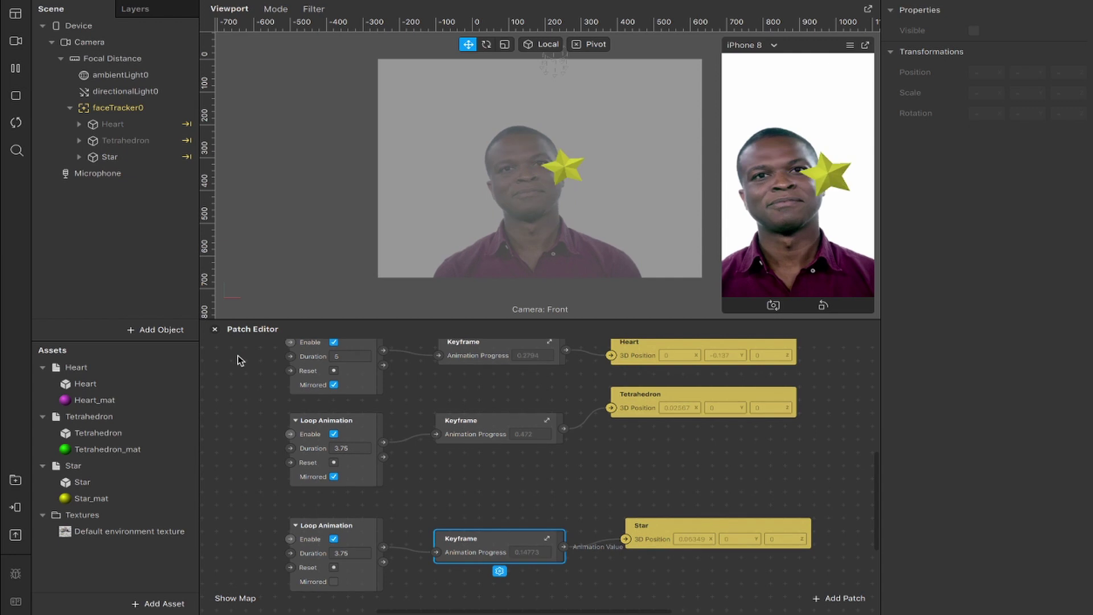
left_click(334, 581)
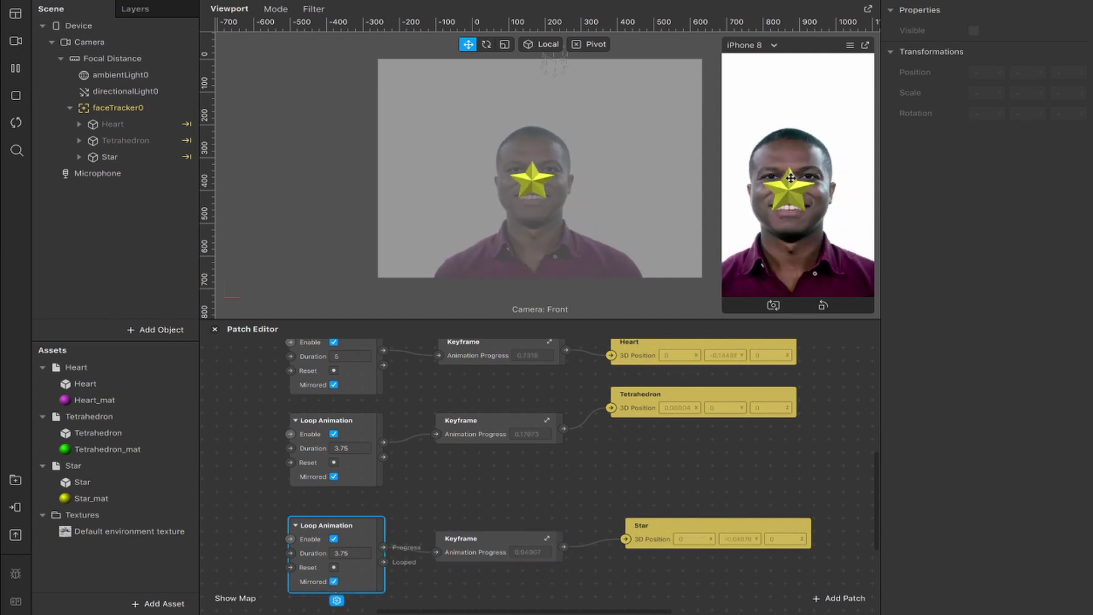
left_click(335, 582)
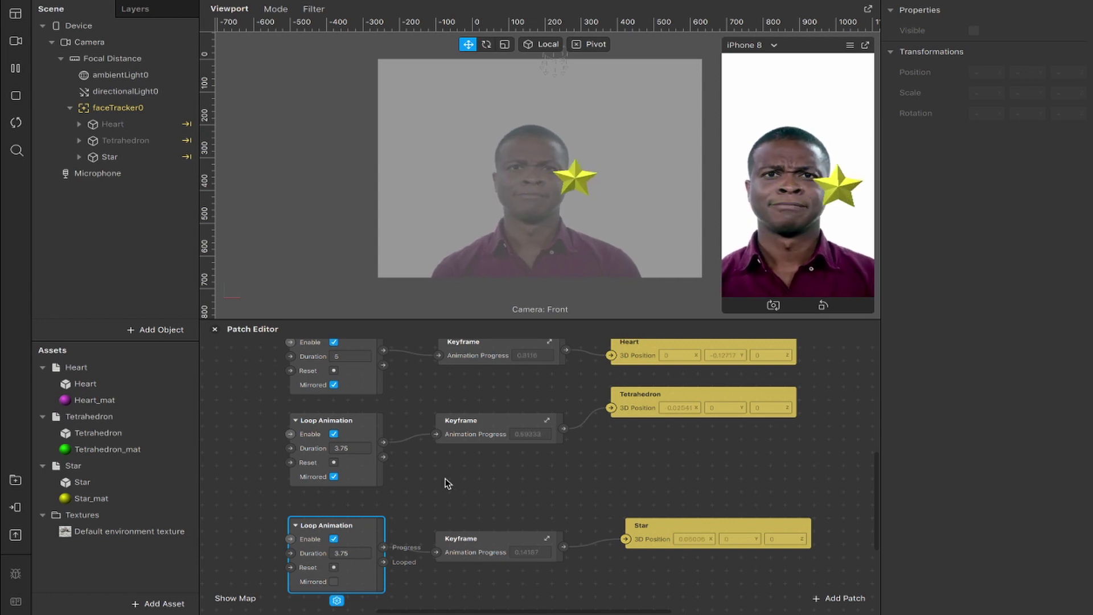
Step: Examine the Star's X and Y keyframe curves by scrubbing along the timeline, and return to the main patch graph
left_click(547, 538)
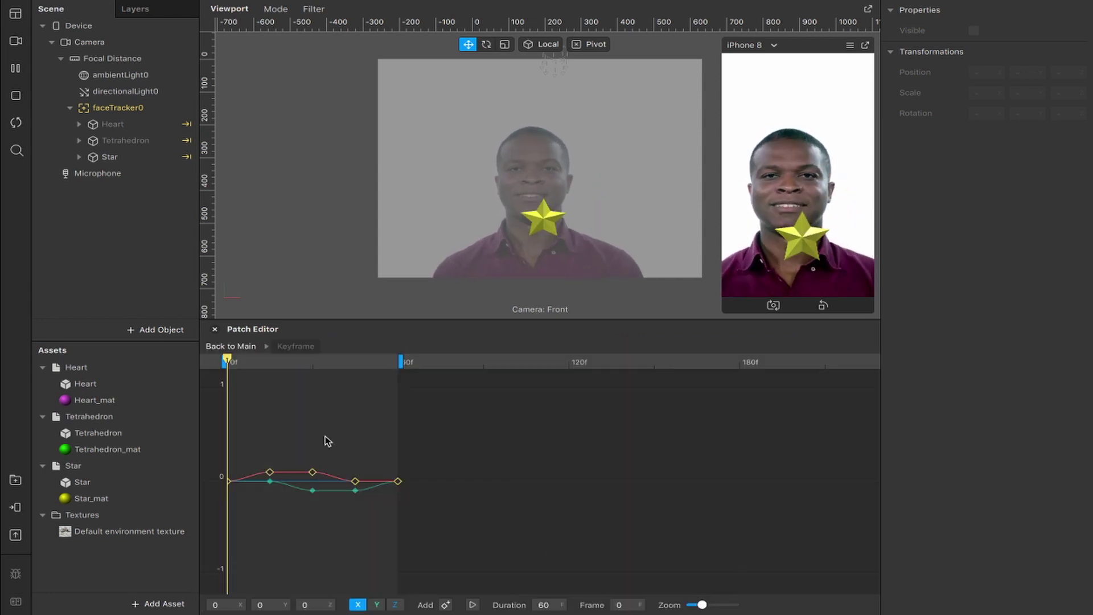
left_click_drag(702, 605, 699, 605)
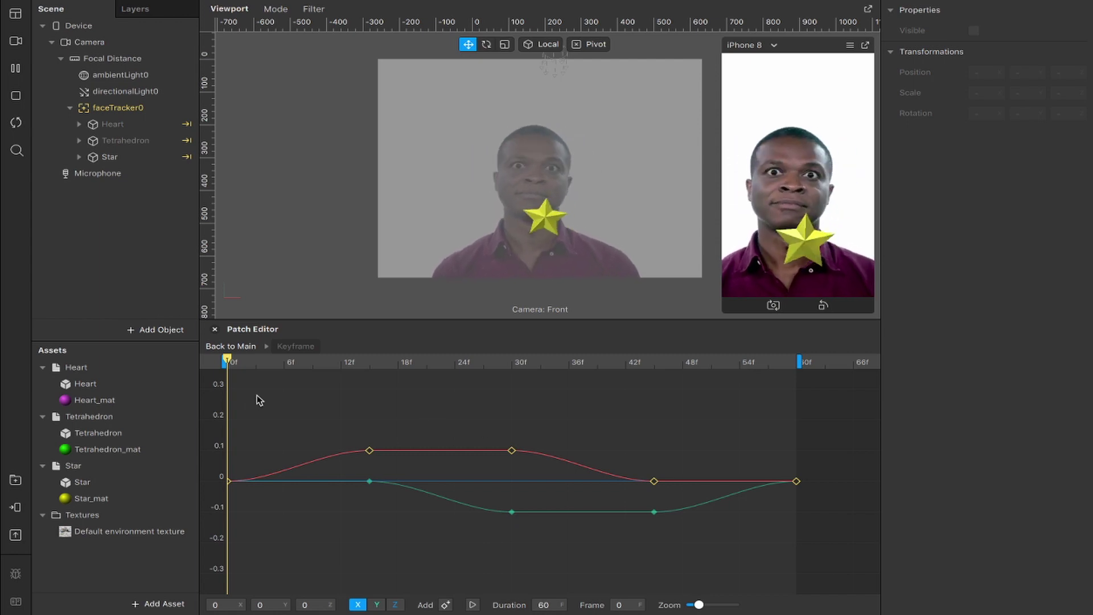
left_click_drag(278, 362, 532, 414)
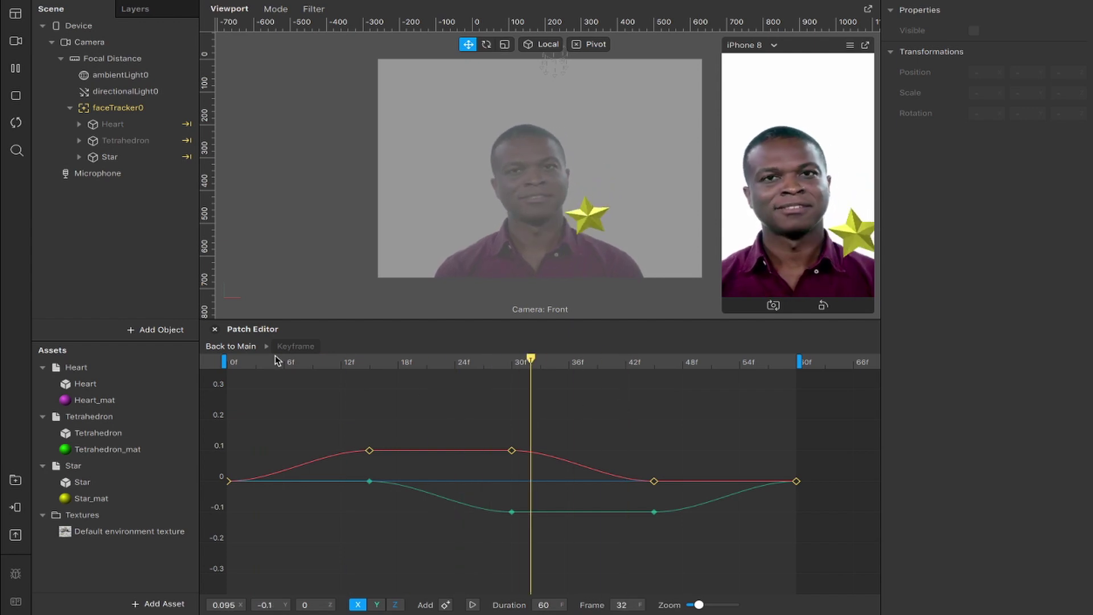
left_click(231, 346)
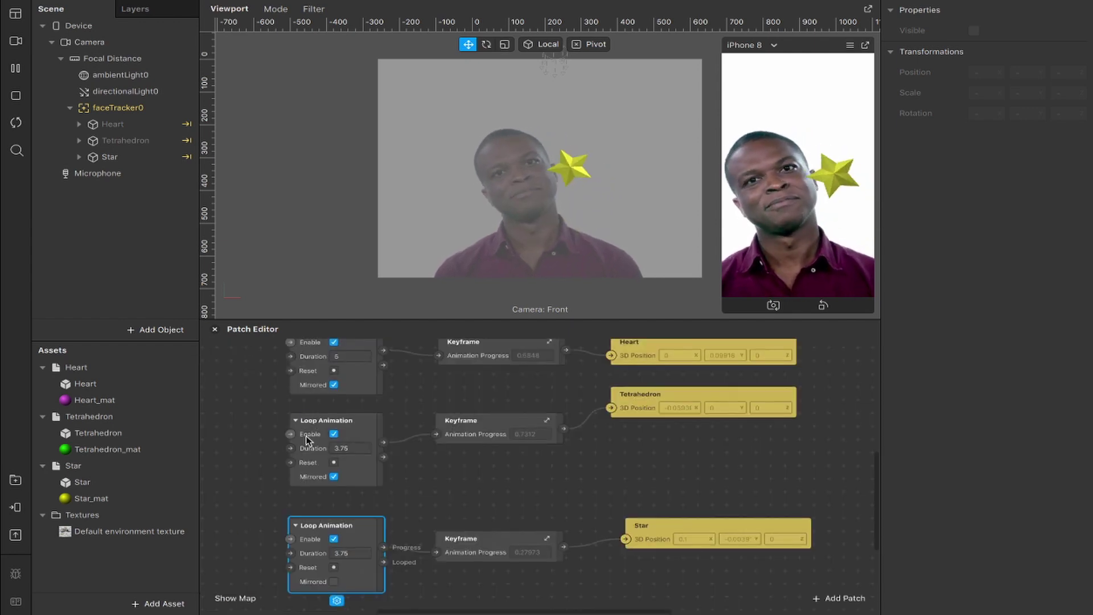
Step: Examine the Tetrahedron's keyframe curve for comparison and return to the main patch graph
left_click(371, 428)
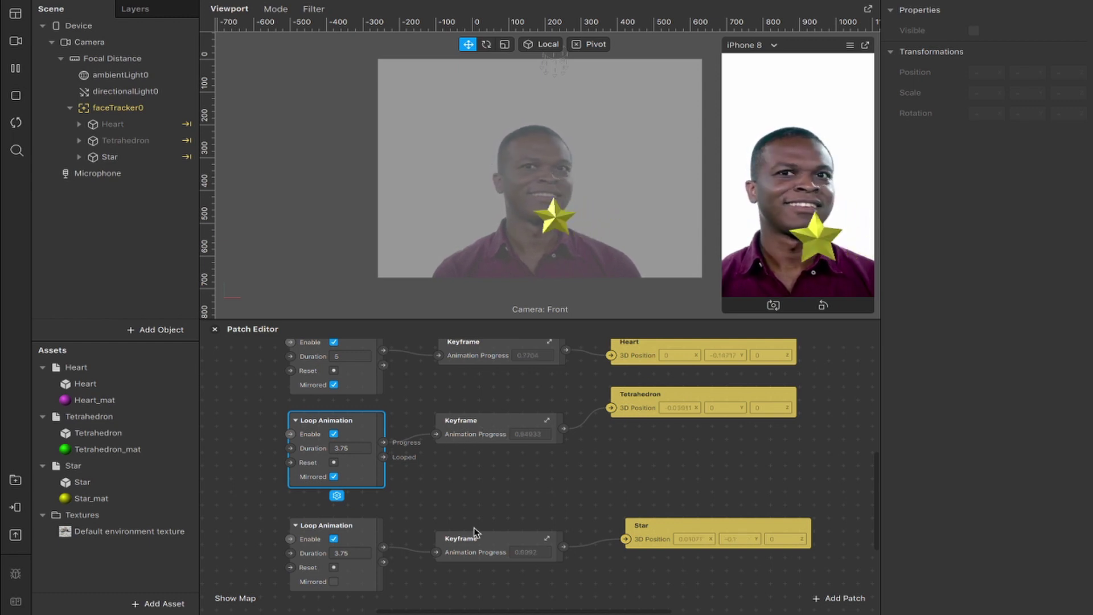
left_click(546, 420)
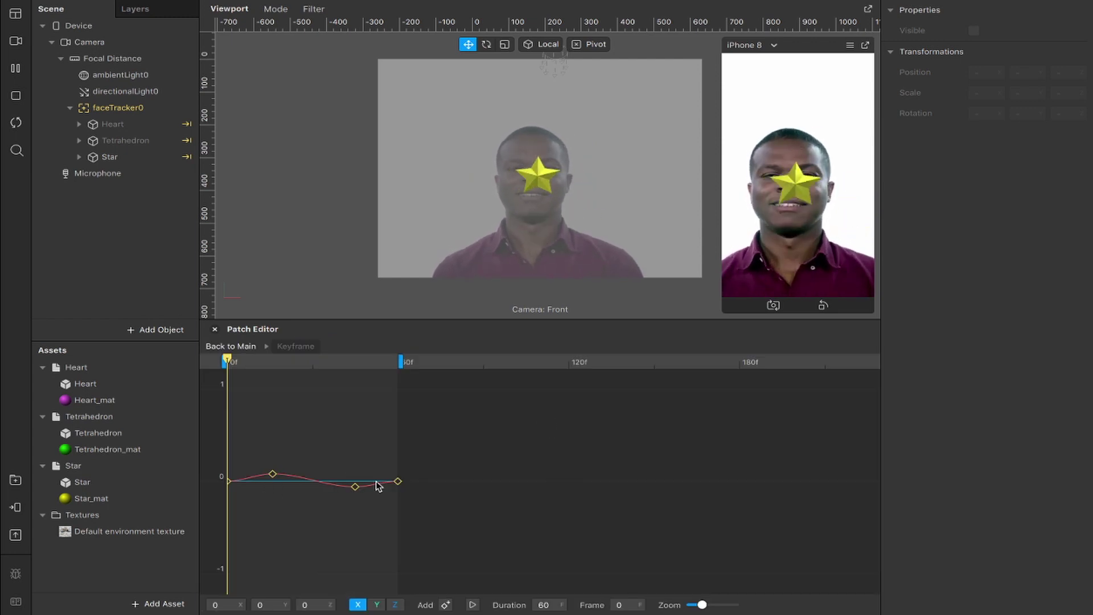
left_click(231, 346)
Step: Make the Heart and Tetrahedron visible again and preview the effect with the FaceTime HD Camera (Built-in)
left_click(137, 141, "shift")
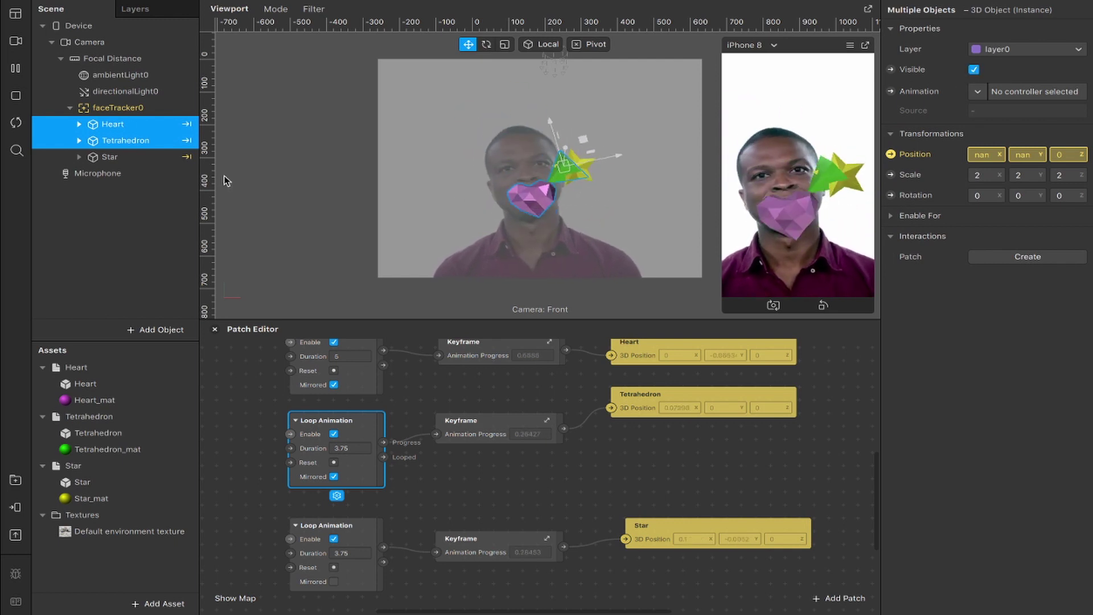
left_click(16, 41)
left_click(92, 63)
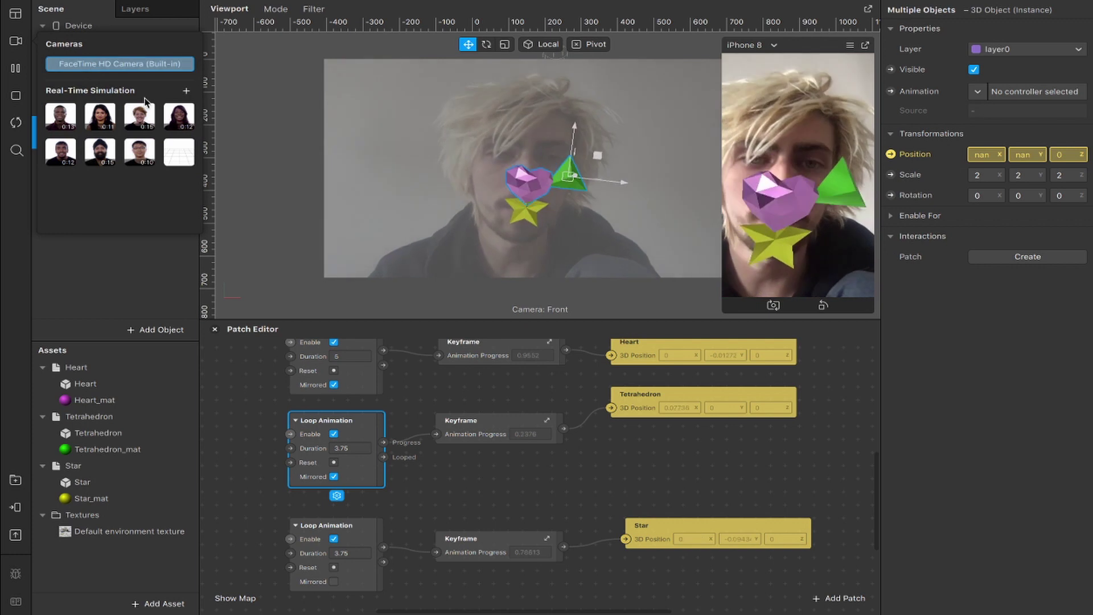
left_click(571, 473)
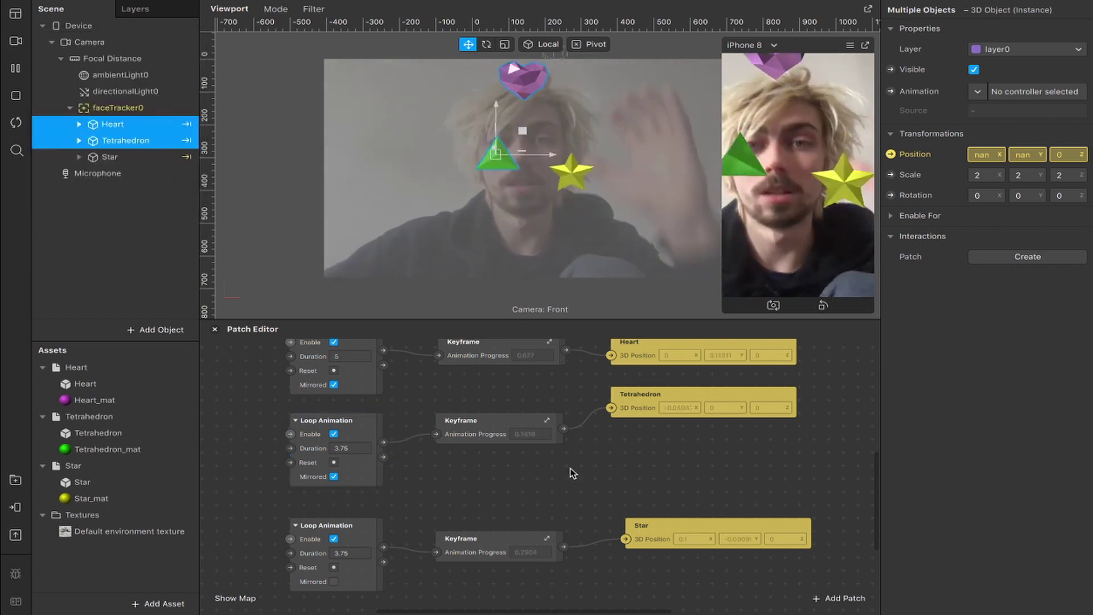